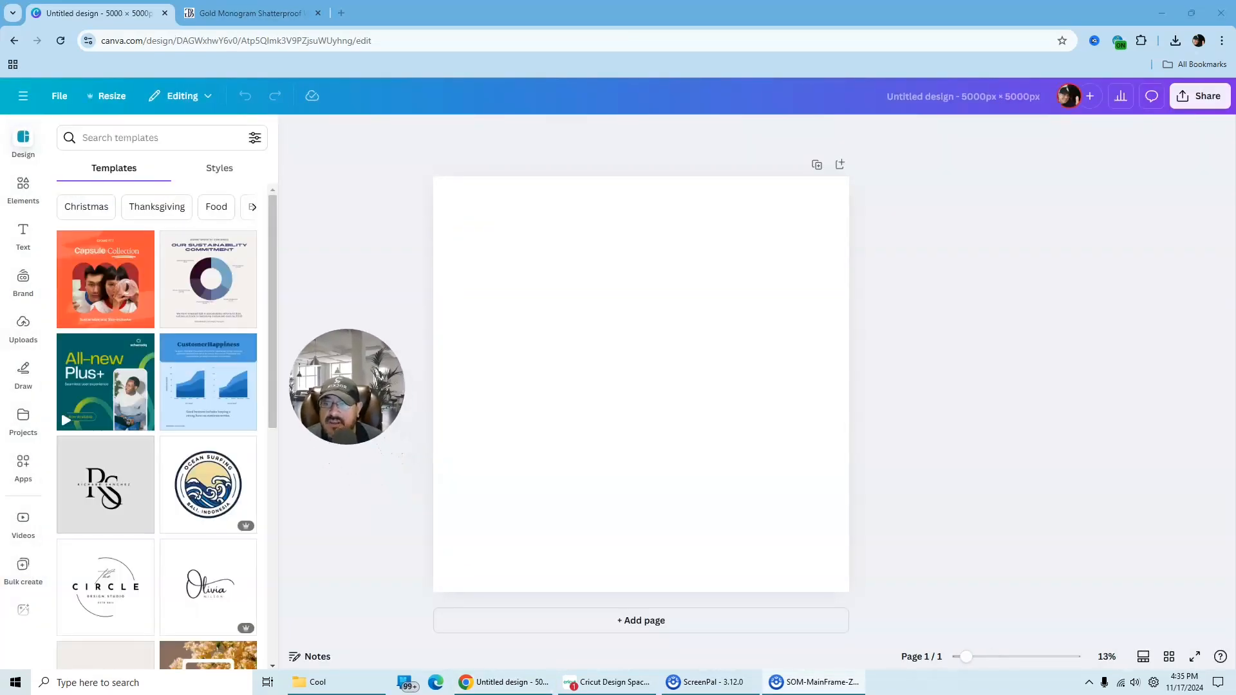
- Add a text box containing the letter A to the blank page and enlarge it to the full page height
click(302, 133)
click(584, 269)
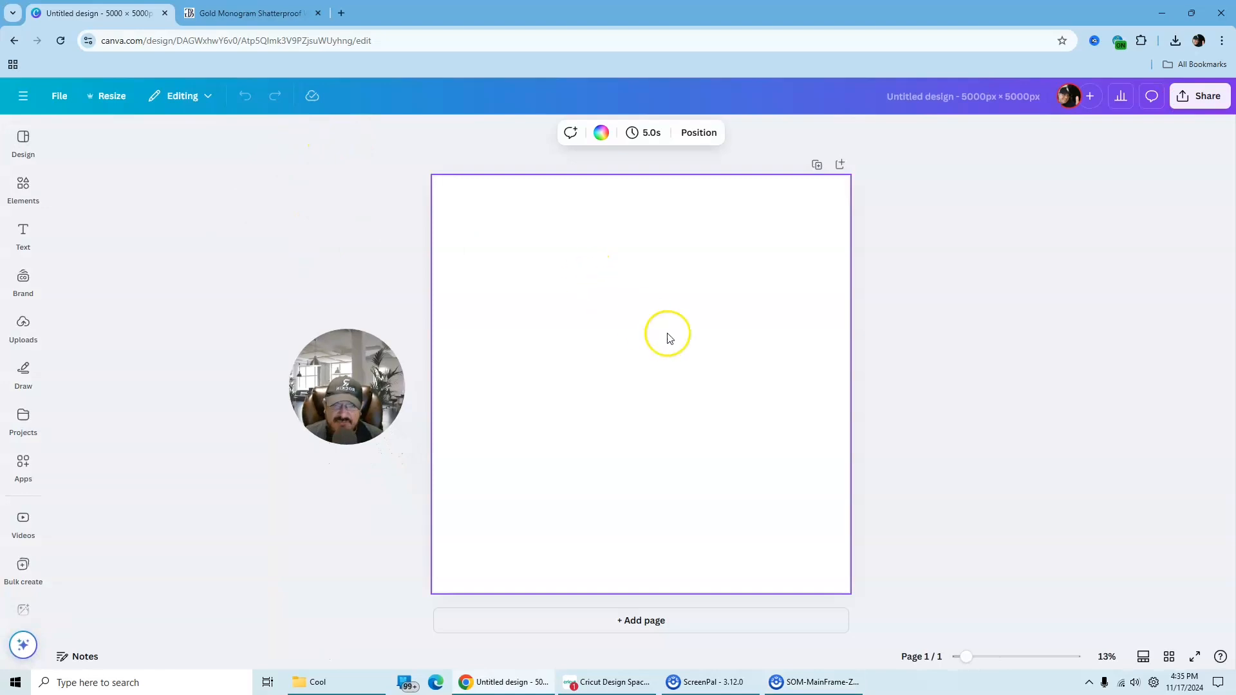
key(t)
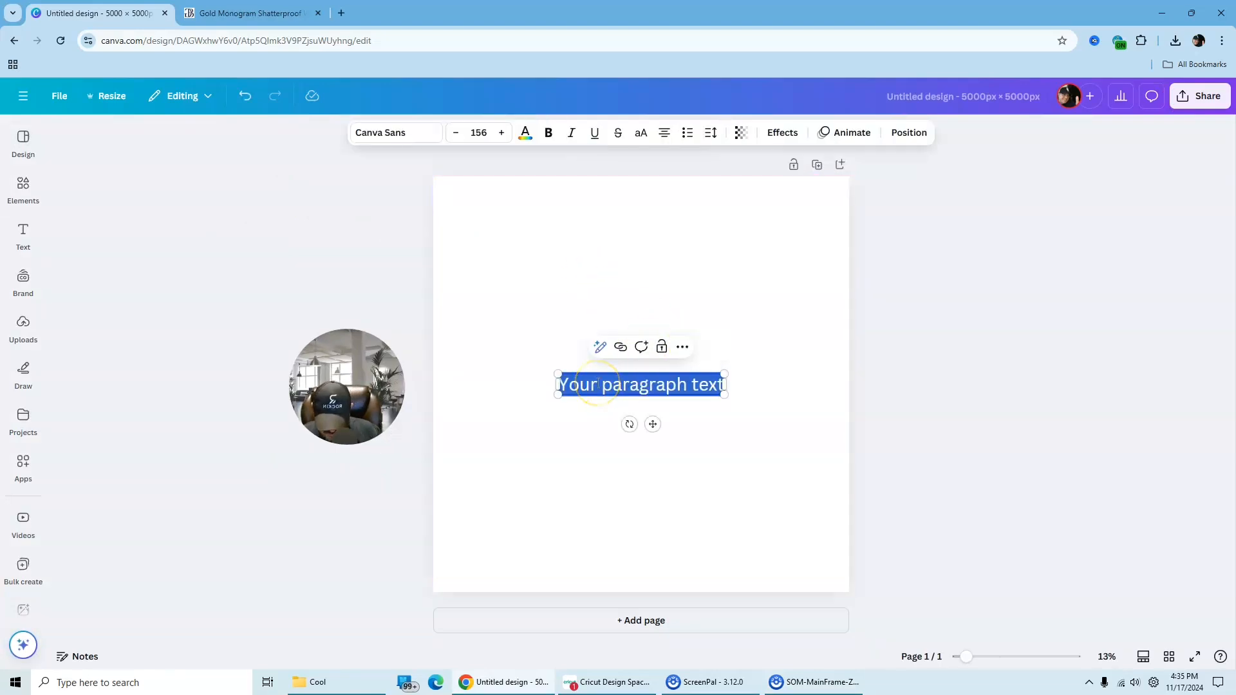
text(A)
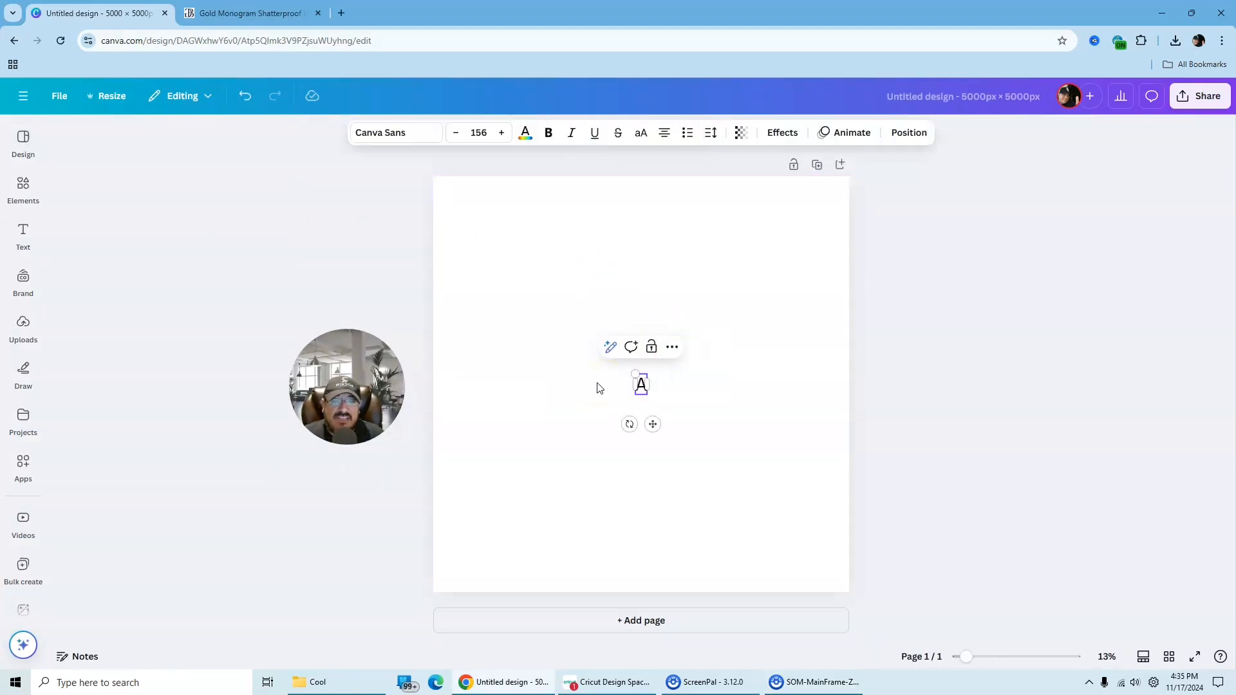
drag(636, 373, 444, 229)
drag(645, 393, 798, 571)
click(987, 425)
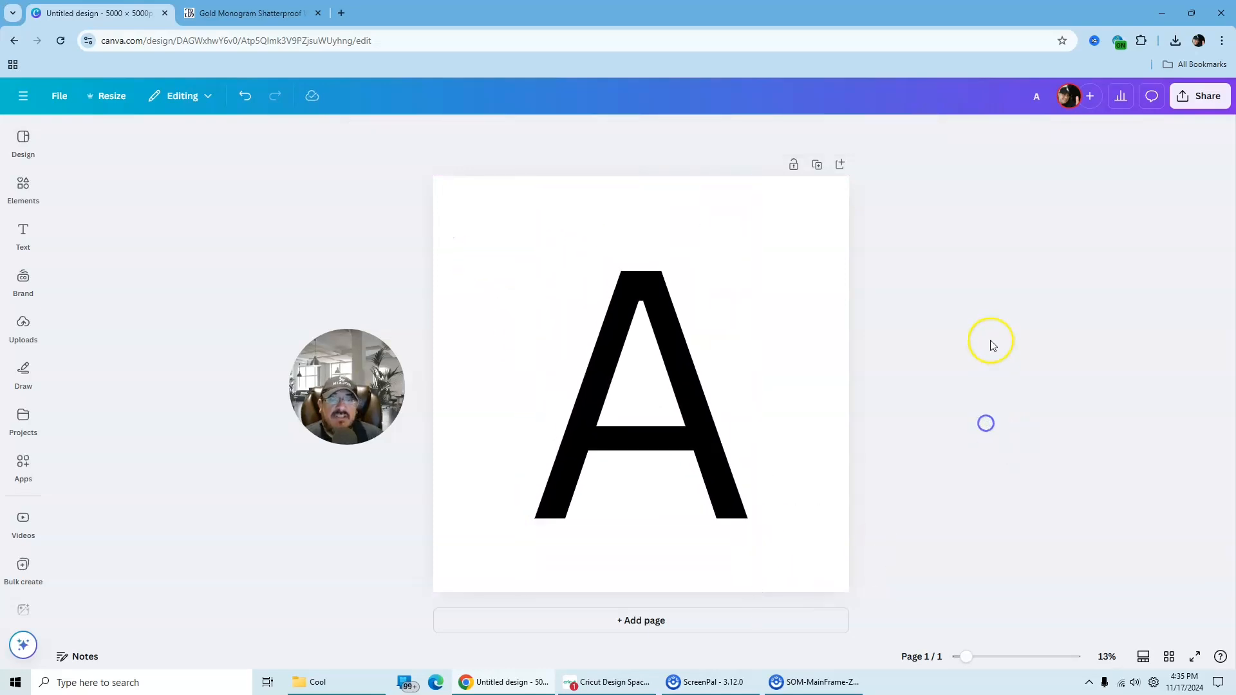
- Change the font of the letter A to Archivo Black
click(682, 357)
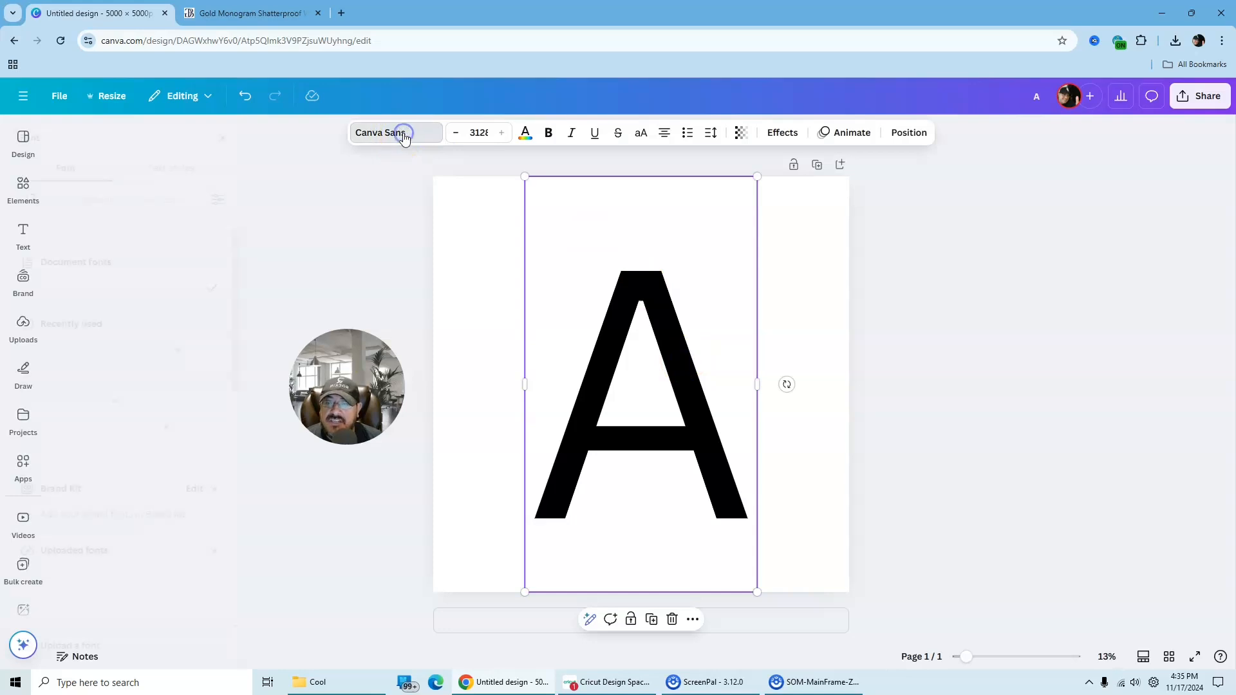
click(403, 137)
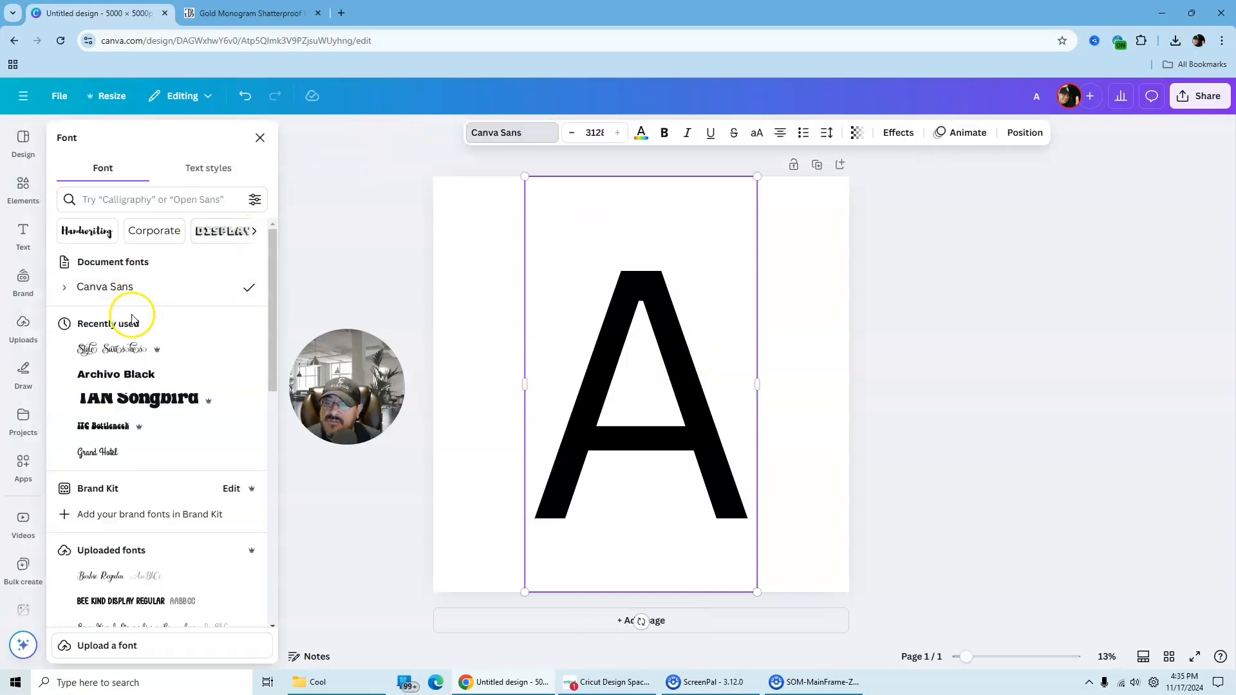
scroll(148, 334, down, 5)
scroll(126, 367, down, 12)
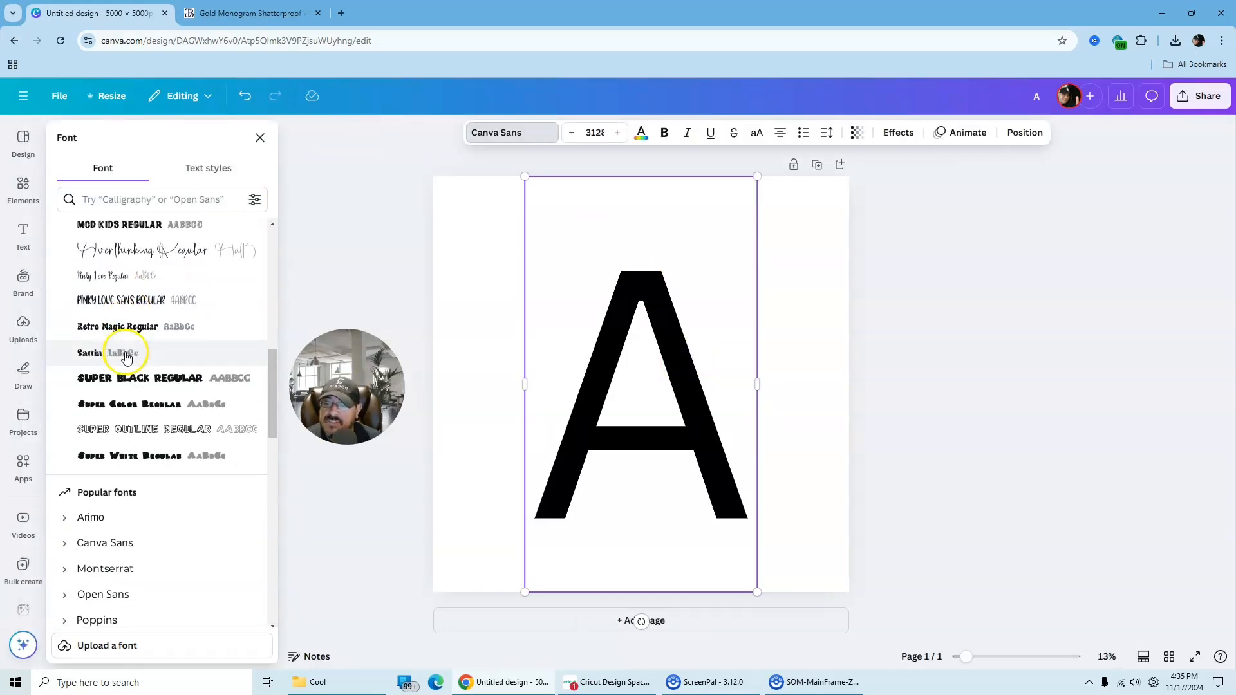
scroll(121, 389, up, 15)
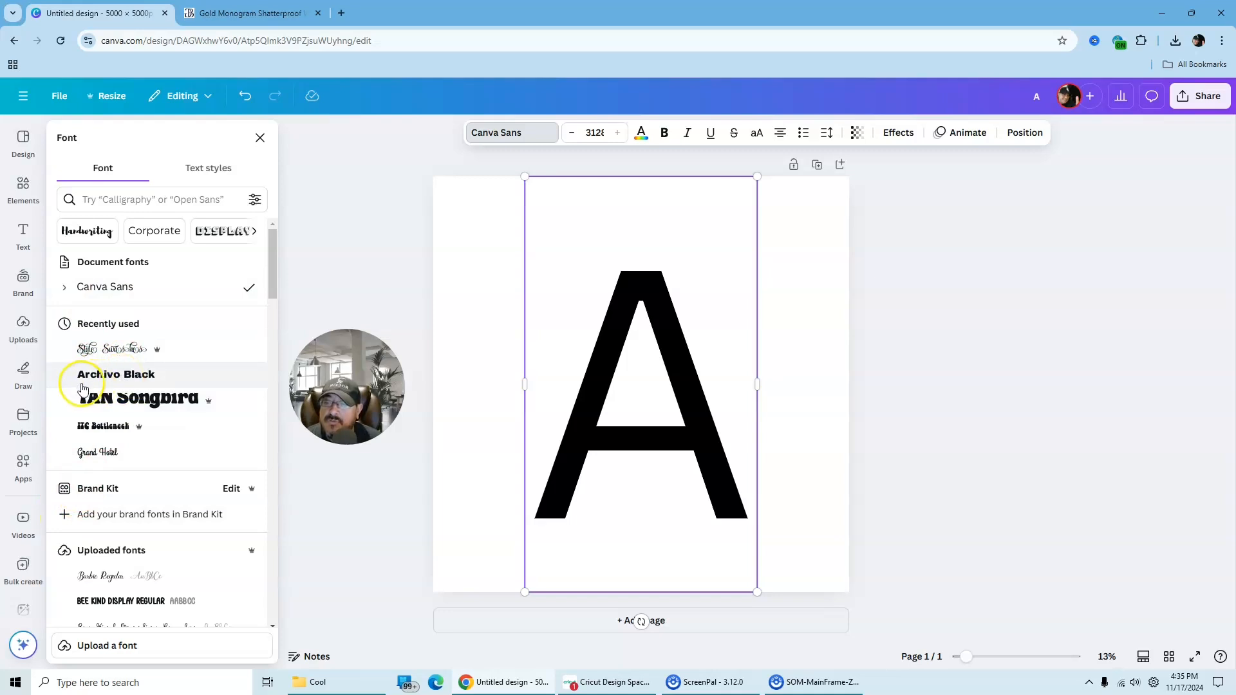
click(114, 376)
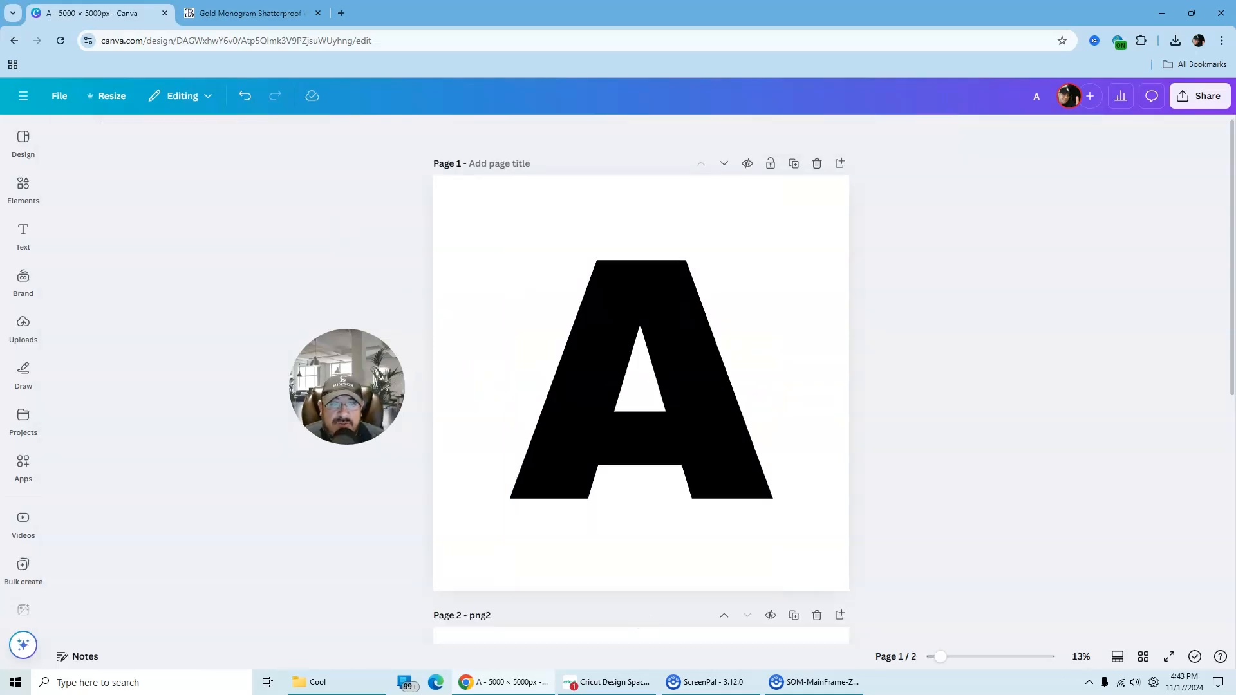
- Add a square shape to page 1, stretch it to the full page width and centre it vertically over the letter
click(22, 185)
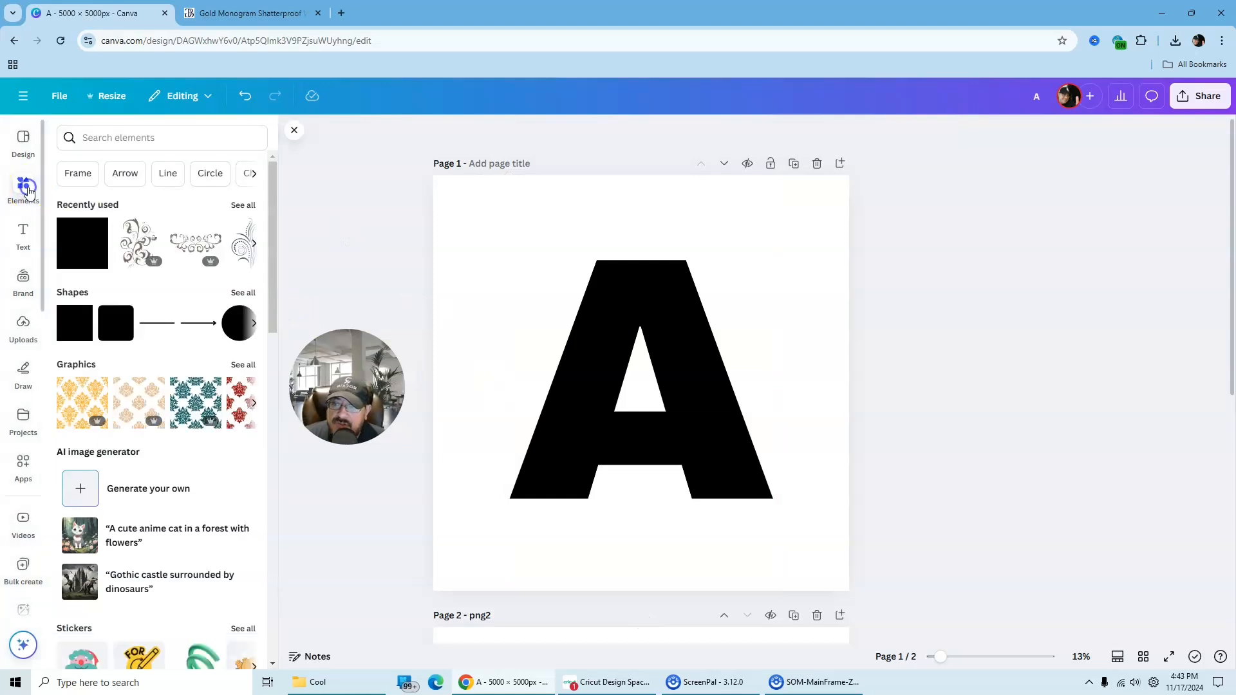
click(91, 236)
drag(618, 322, 483, 187)
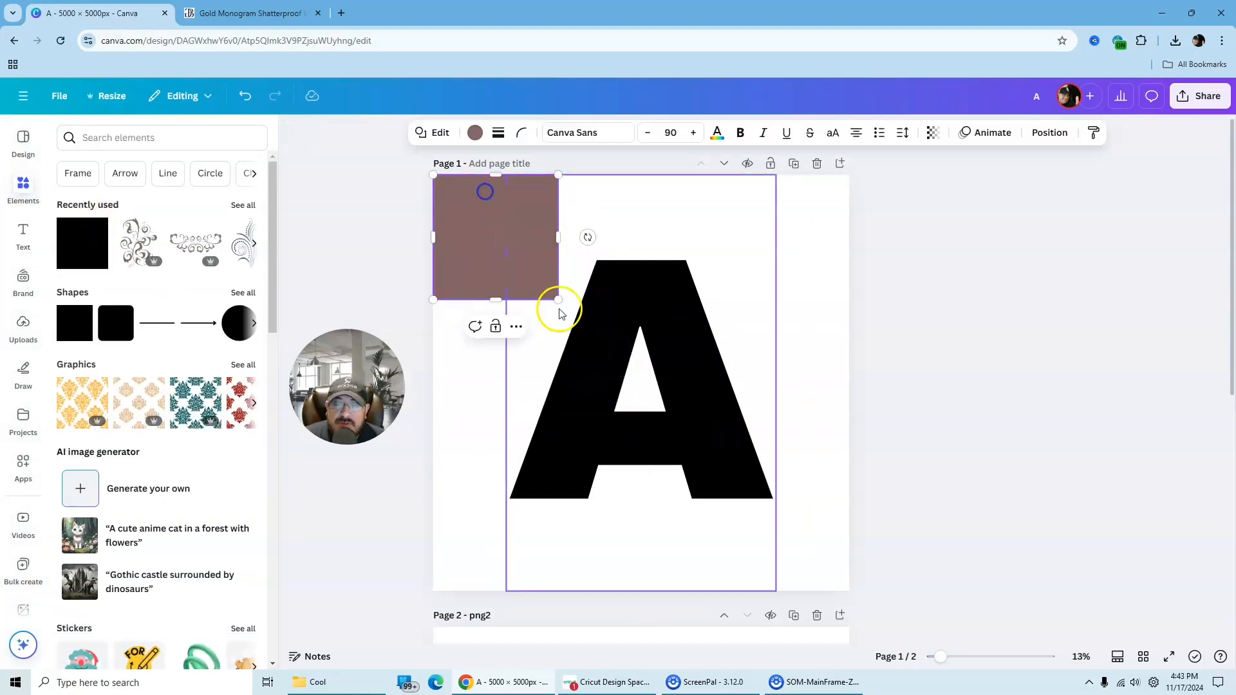
drag(558, 298, 847, 555)
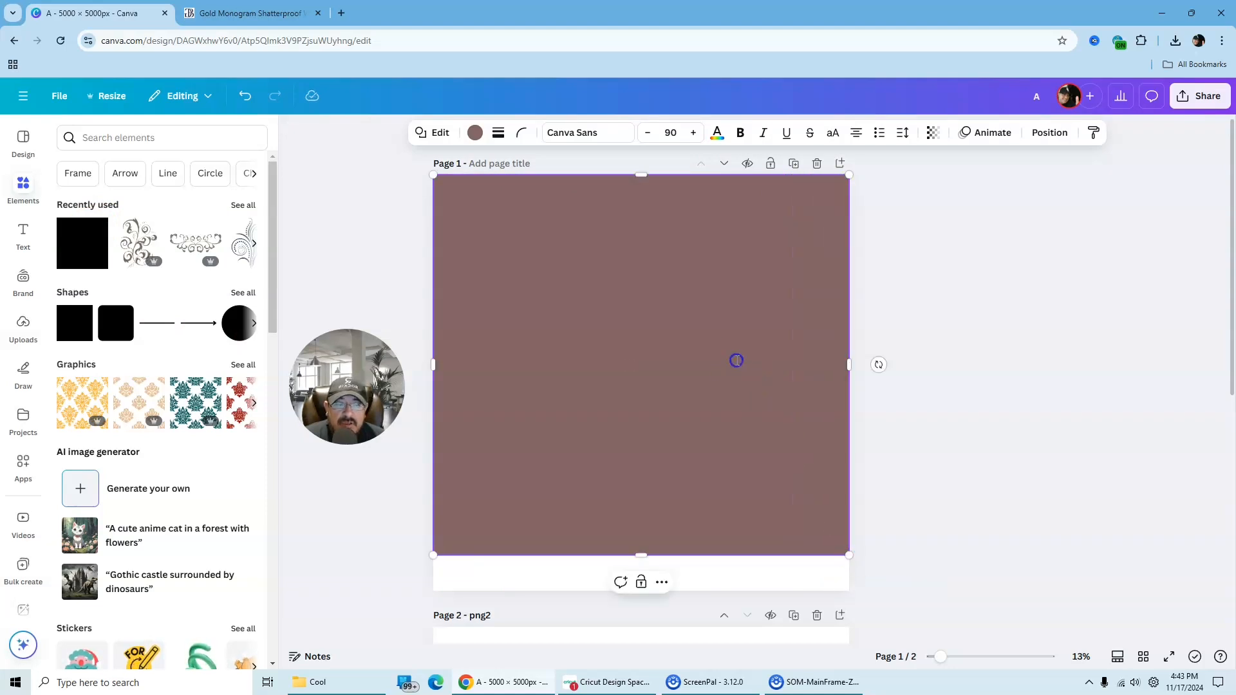
mouse_move(740, 299)
mouse_down()
mouse_move(739, 328)
mouse_move(740, 317)
mouse_up()
click(1043, 264)
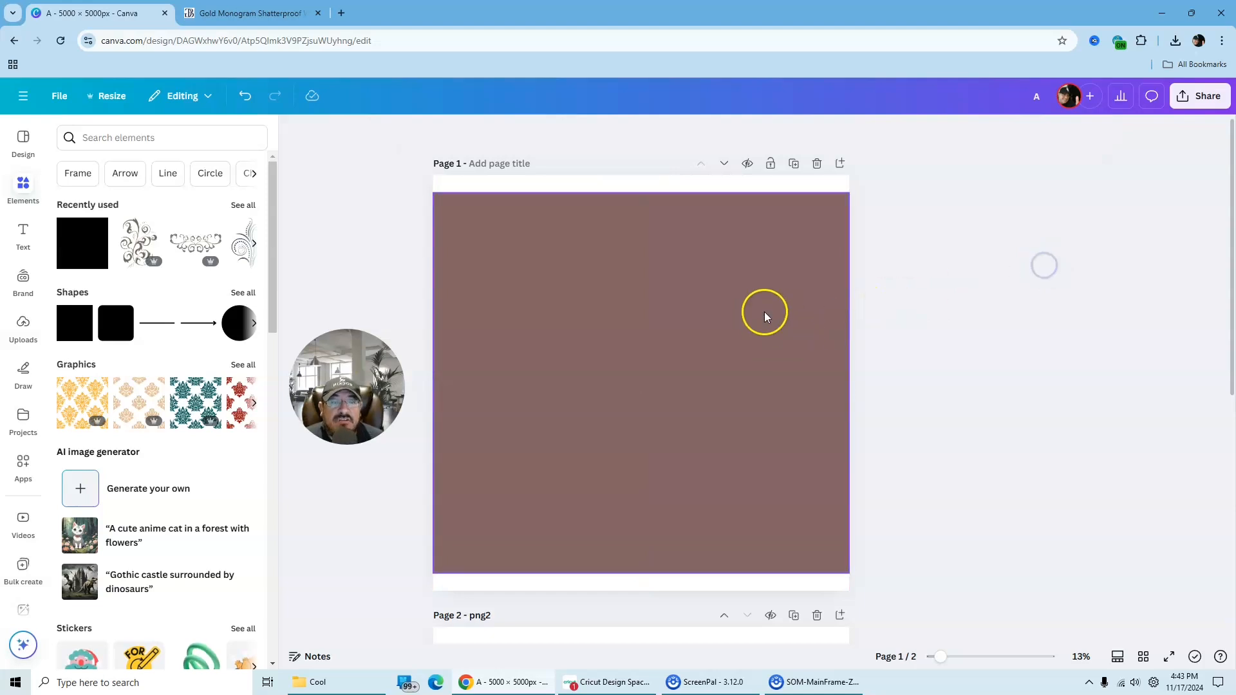
- Recolor the large square on page 1 to black
click(657, 336)
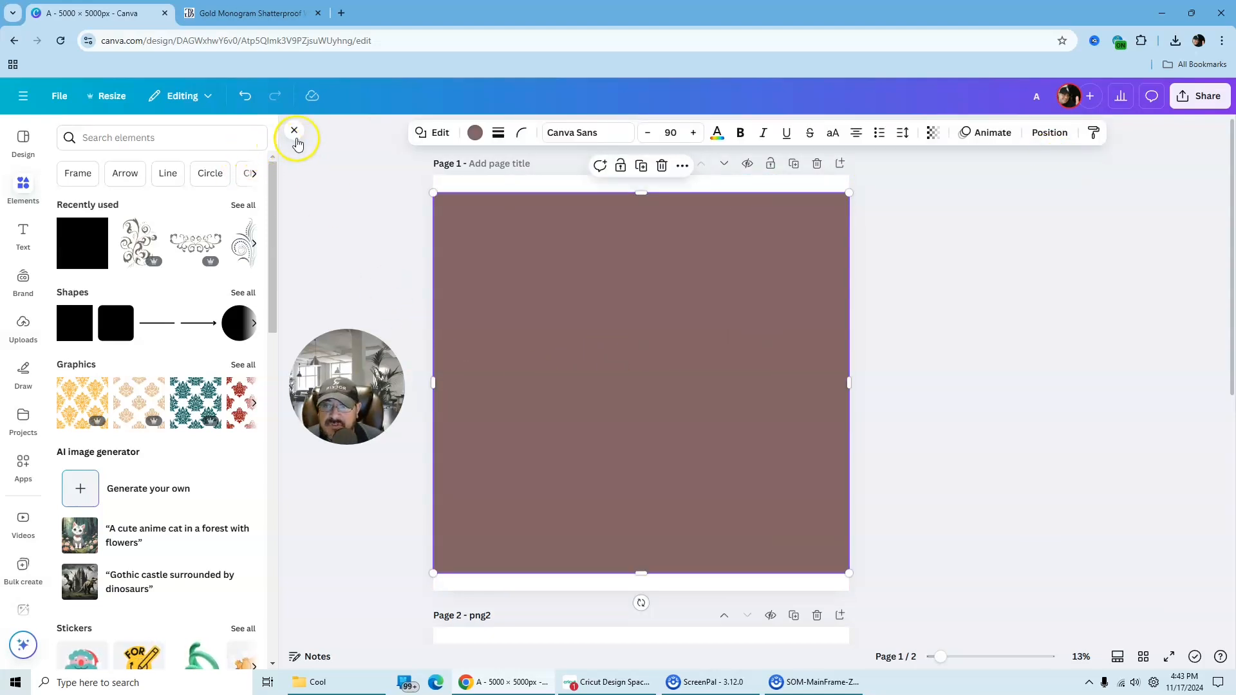
click(291, 132)
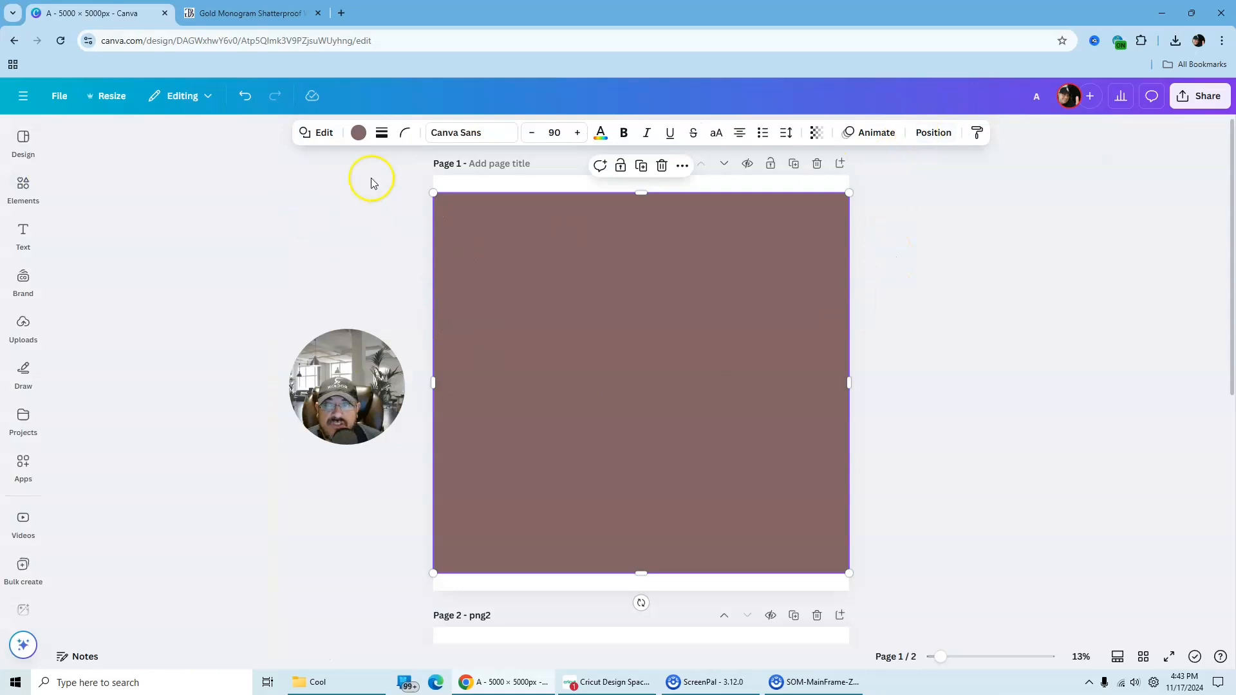
click(357, 133)
click(139, 245)
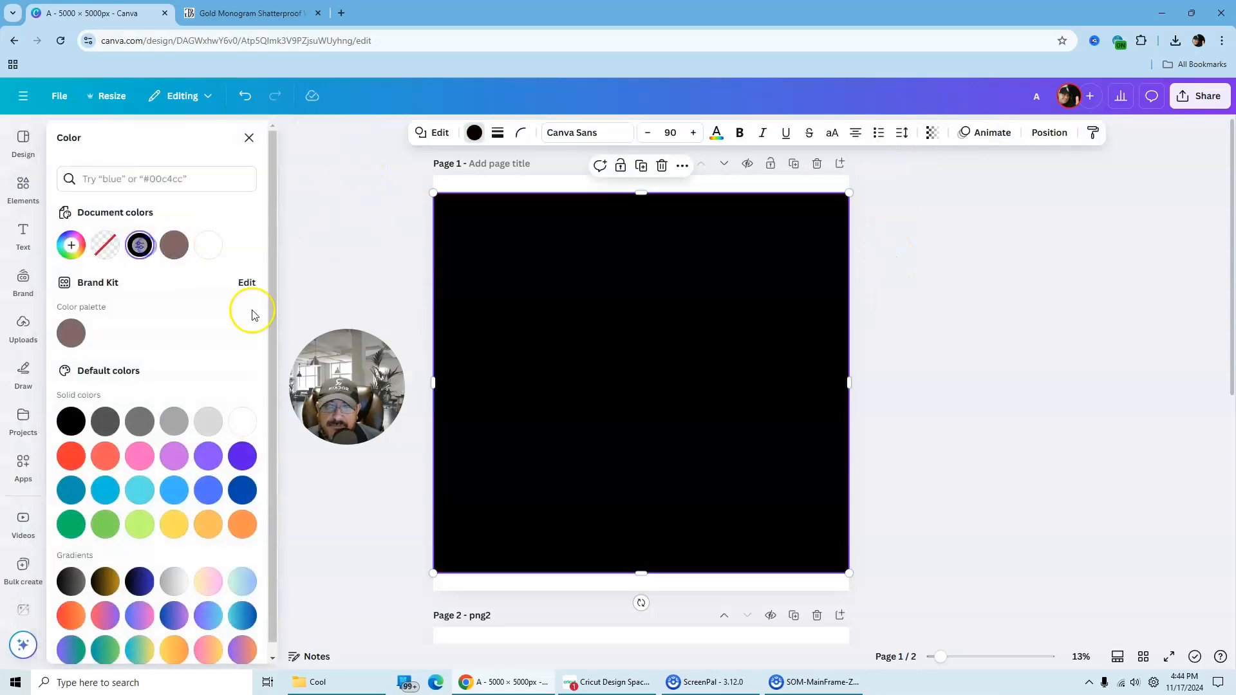
- Move the black square behind the letter A in the layer order and recolor the letter white
click(1050, 133)
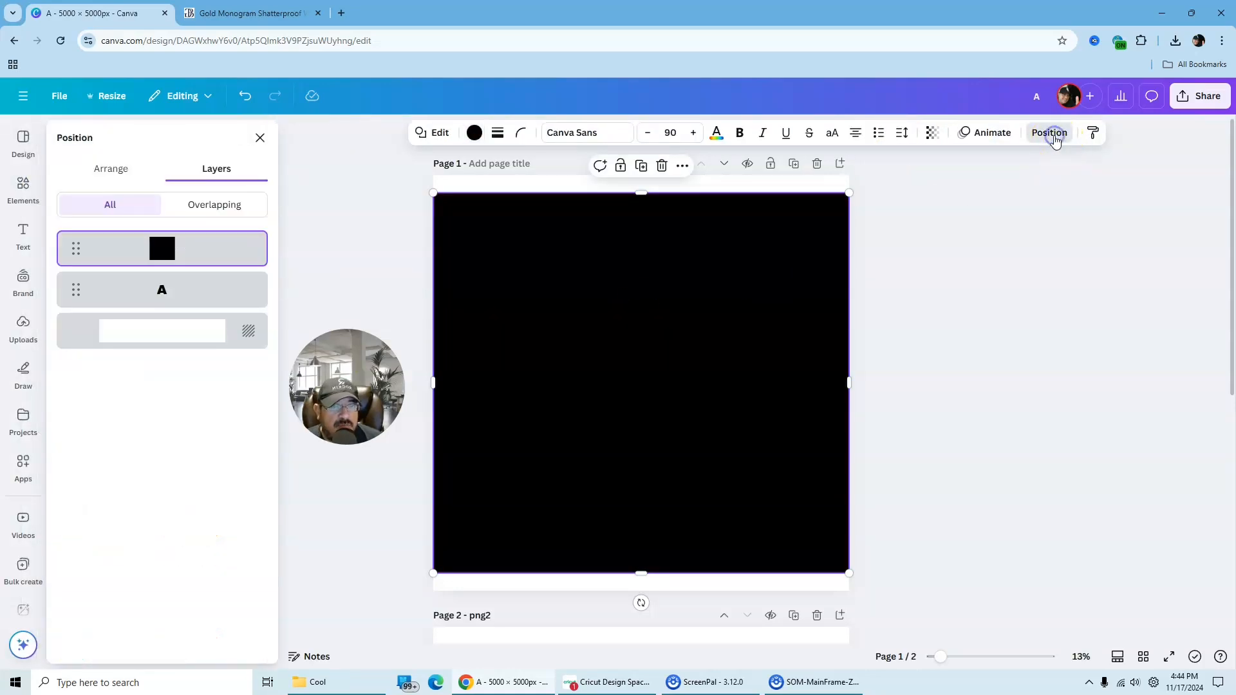
drag(191, 241, 190, 296)
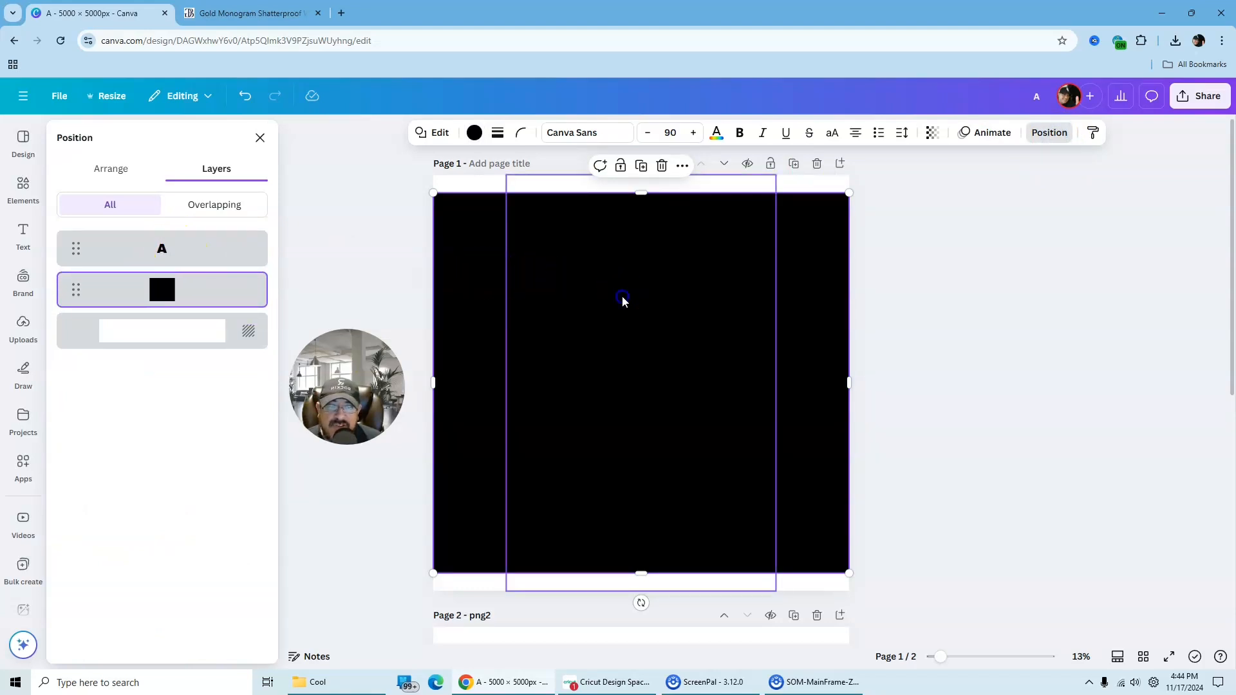
click(621, 299)
click(626, 135)
click(145, 244)
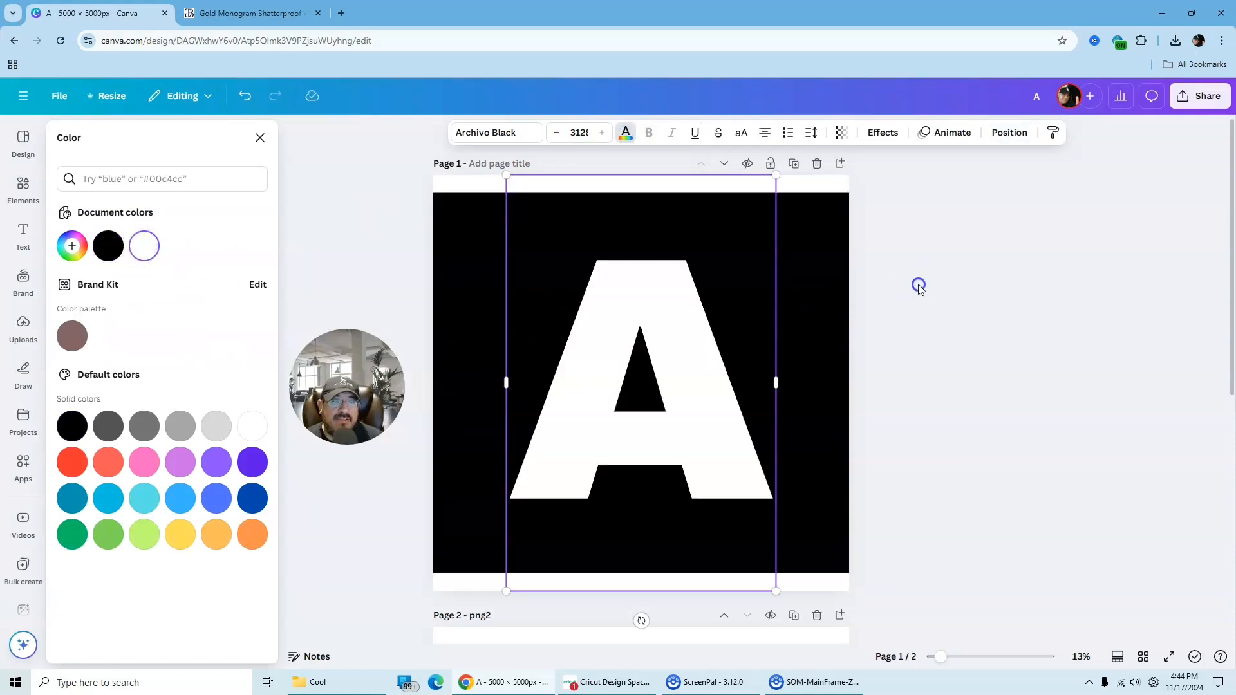
- Download the design as a PNG at 5,000 × 5,000 px
click(1204, 98)
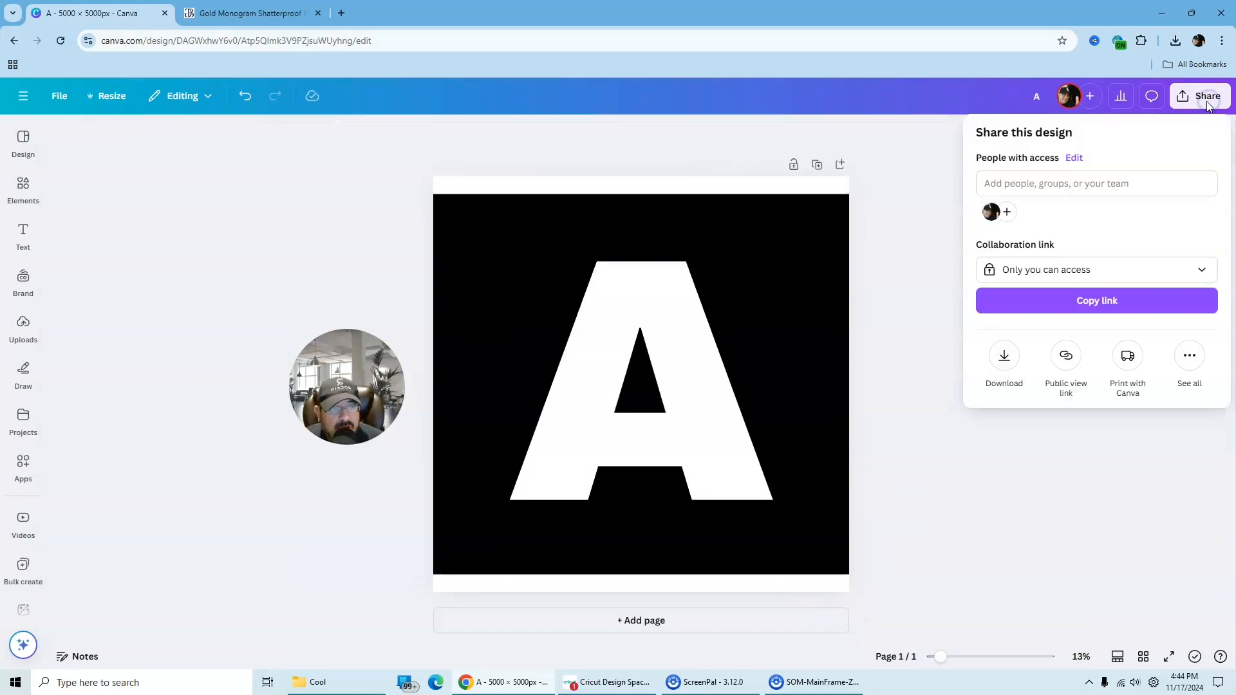
click(1005, 358)
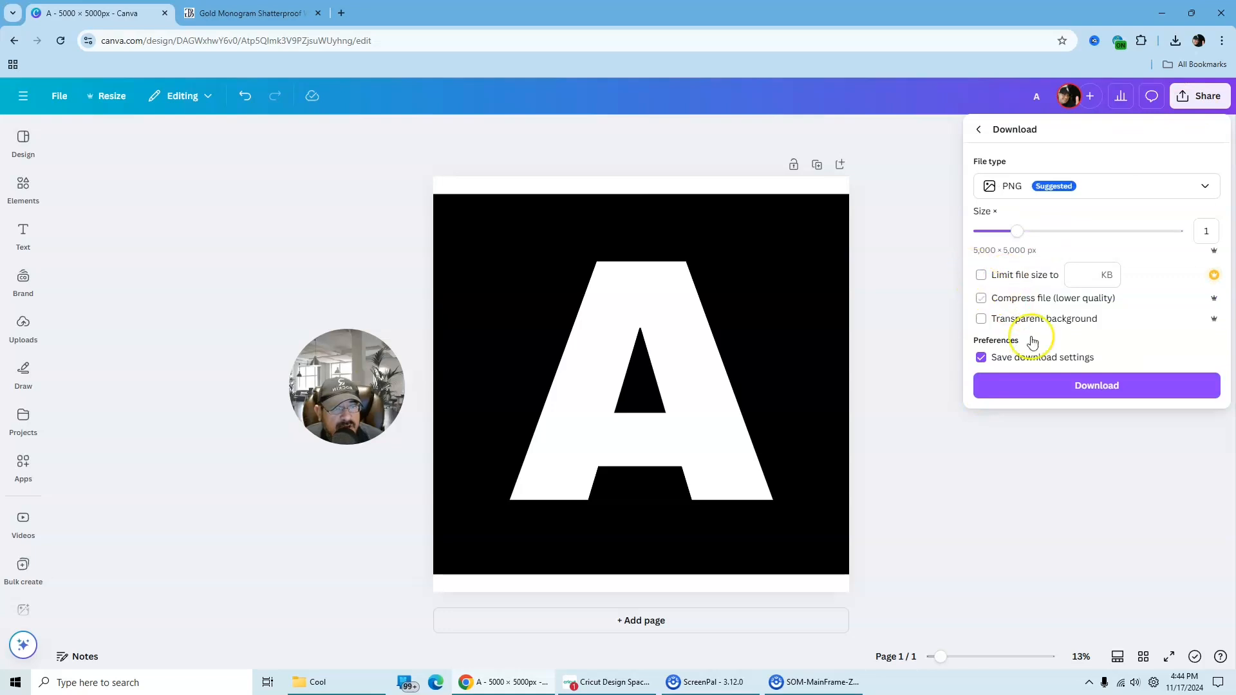
click(1097, 386)
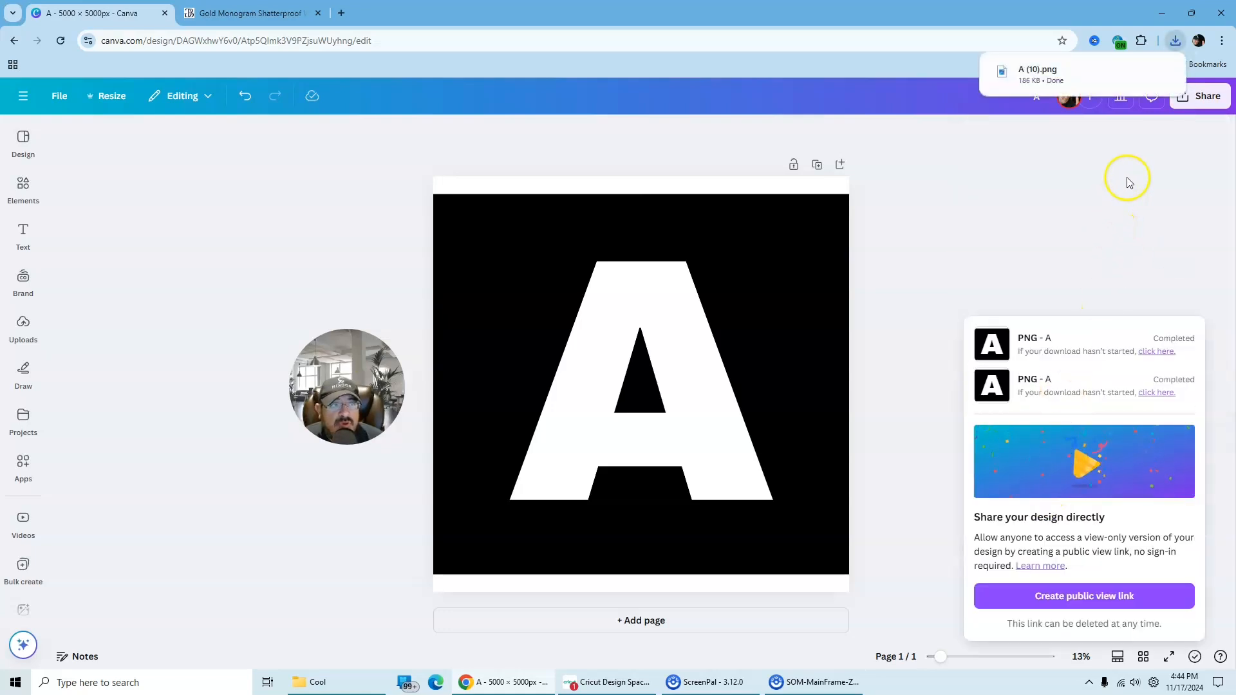
- Add a second page, place the downloaded A (10).png on it and enlarge the image to fill the page
click(674, 618)
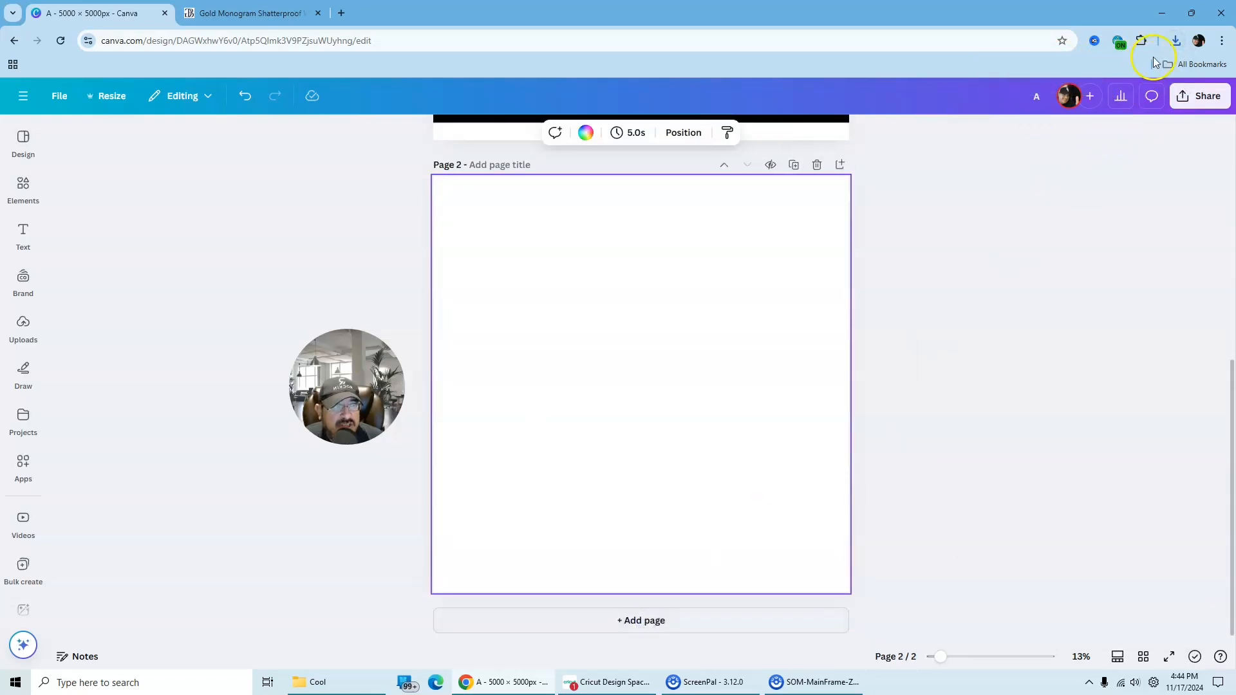
click(1174, 44)
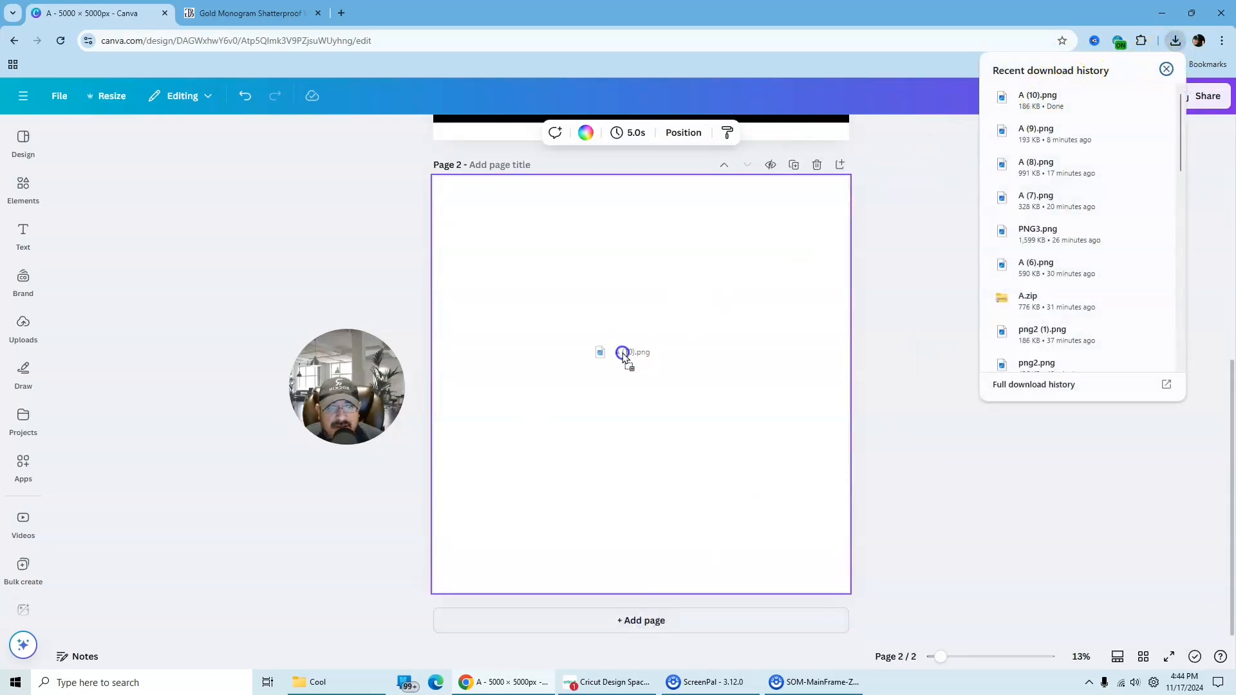
drag(613, 390, 540, 315)
drag(690, 433, 834, 609)
click(1051, 384)
- Apply the BG Remover to the white-on-black letter A image on page 2
click(645, 266)
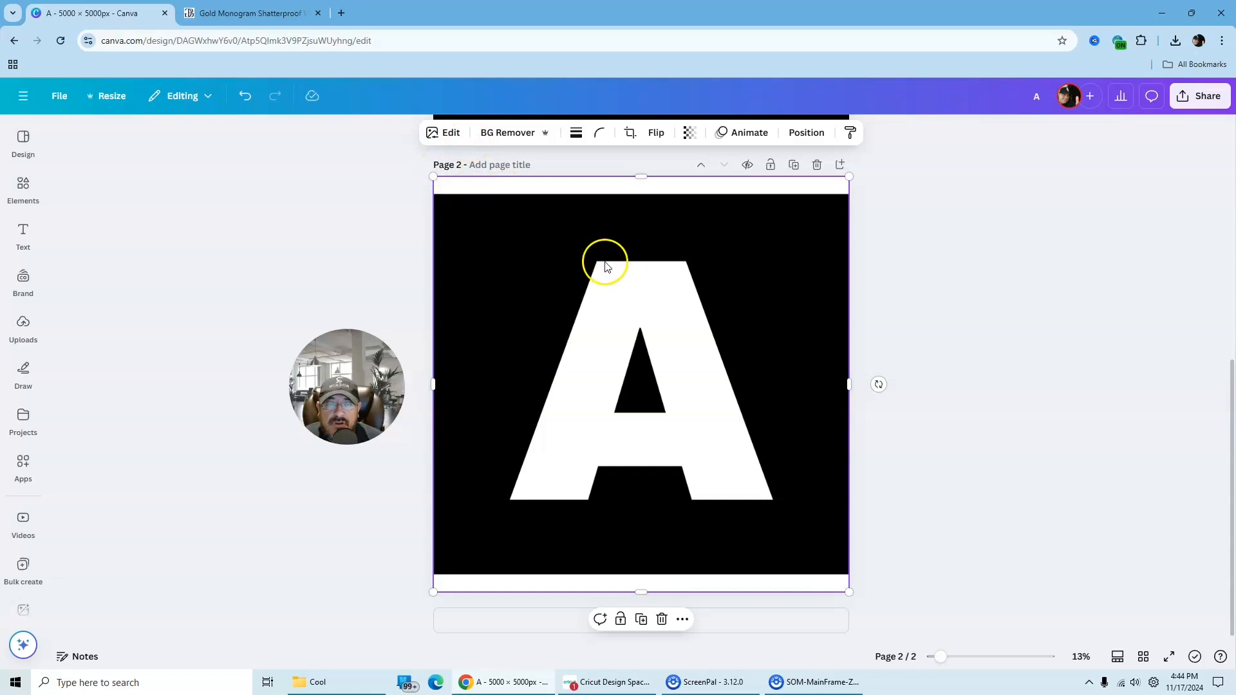
click(448, 136)
click(84, 253)
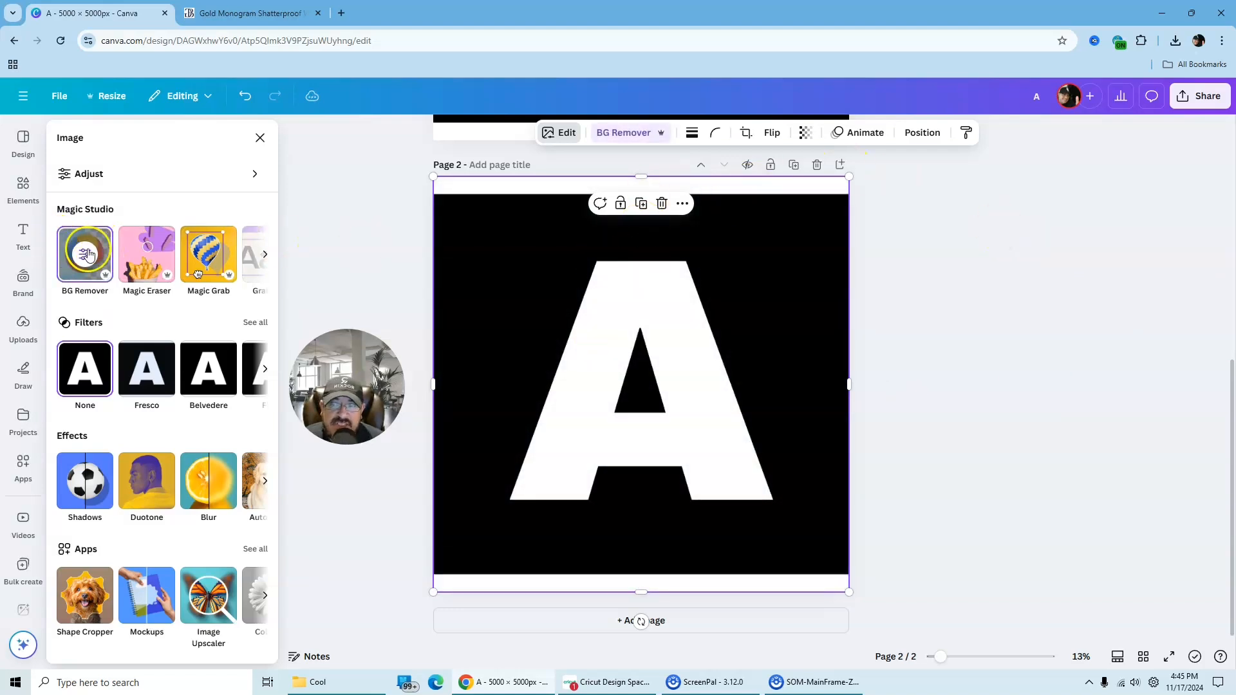
click(558, 134)
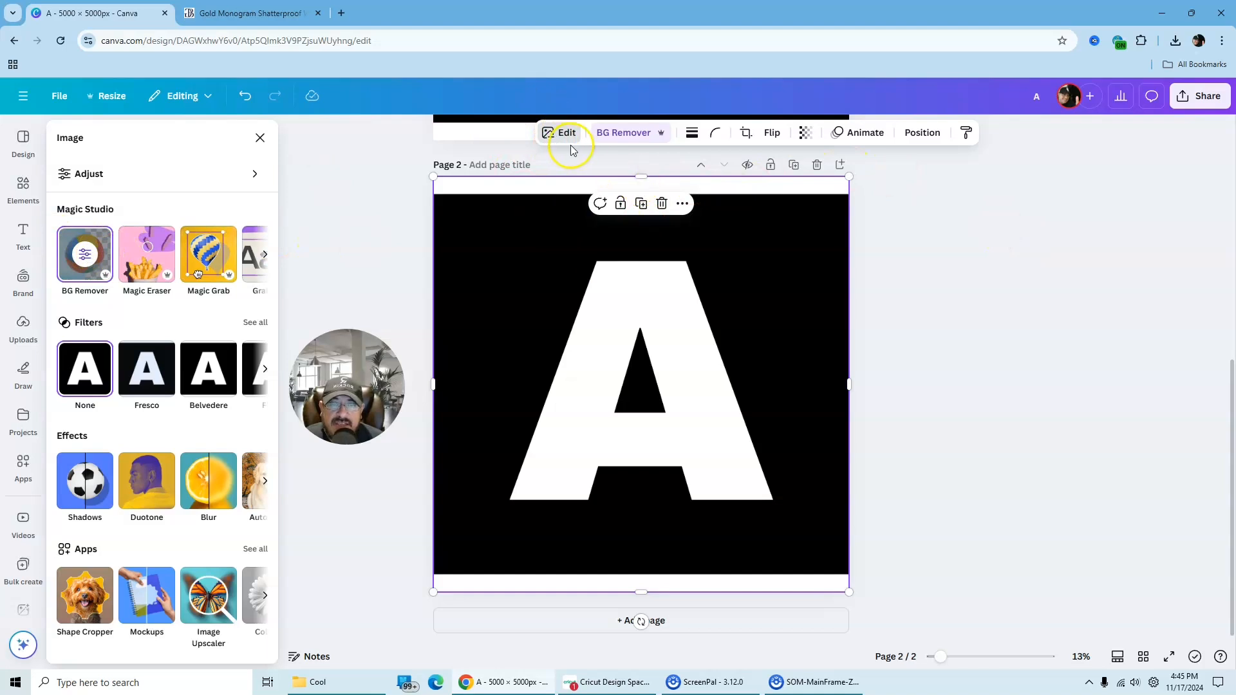
click(79, 256)
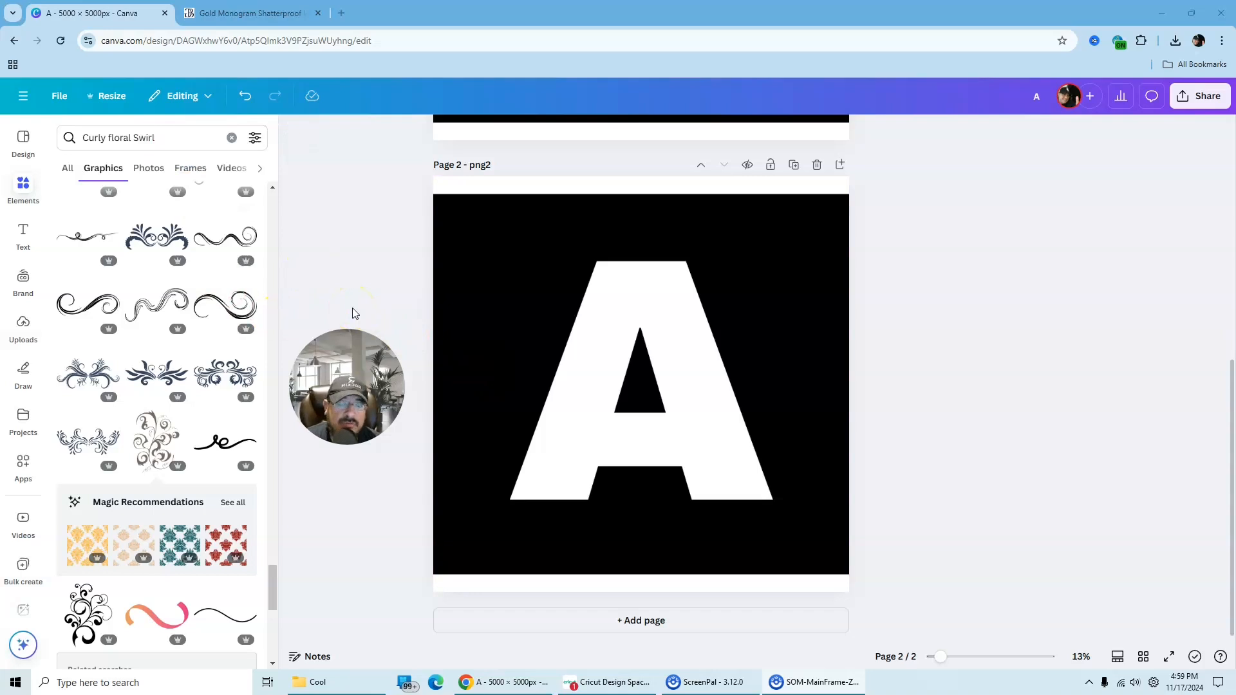
- Add the grey-brown curly floral swirl graphic with multiple scrolls to the middle of the letter A on page 2
click(161, 444)
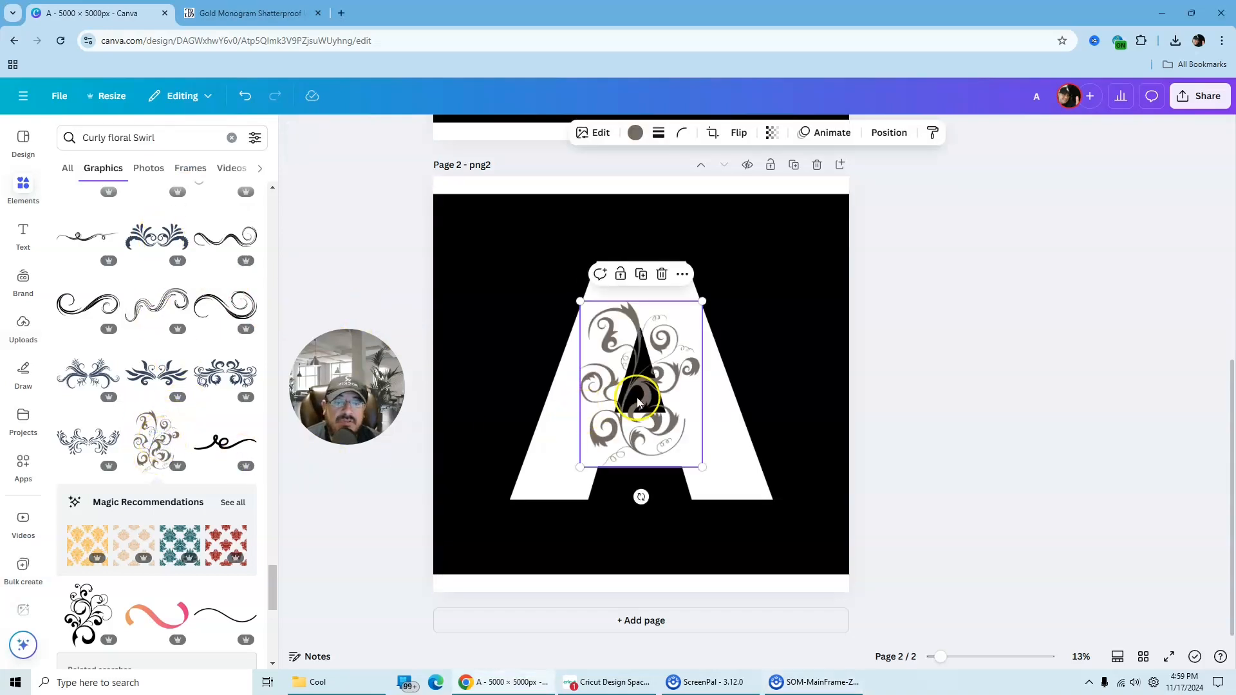
drag(635, 400, 627, 356)
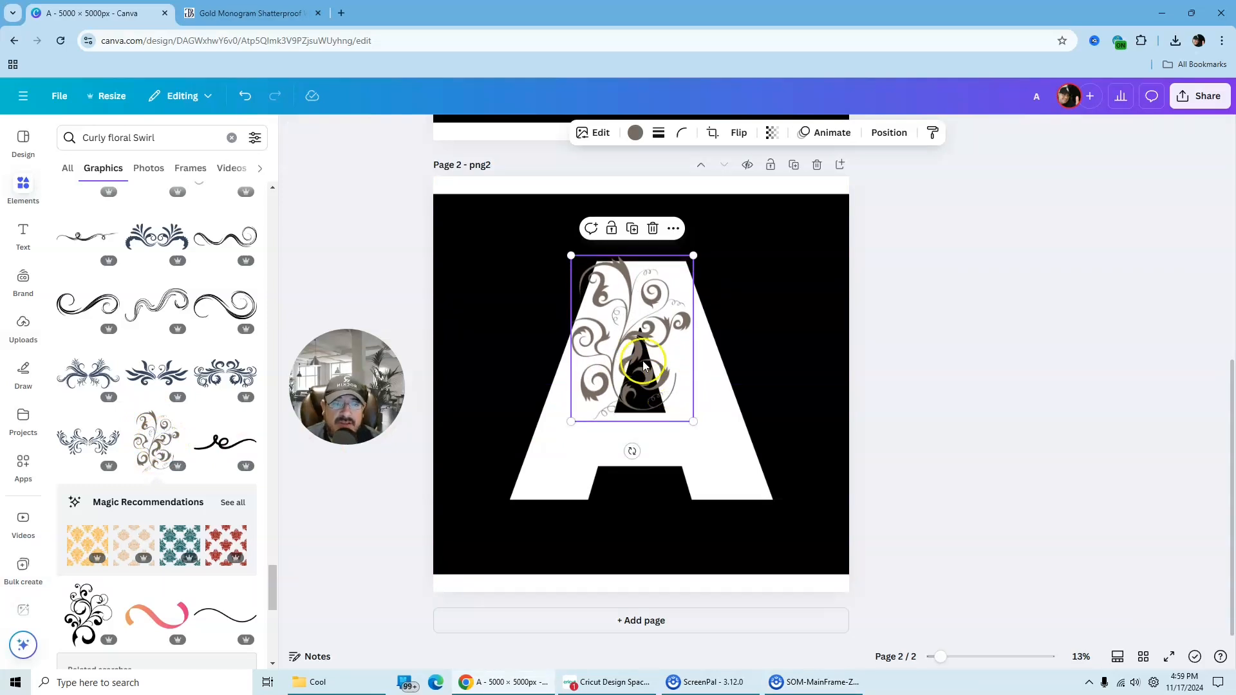
drag(623, 370, 633, 413)
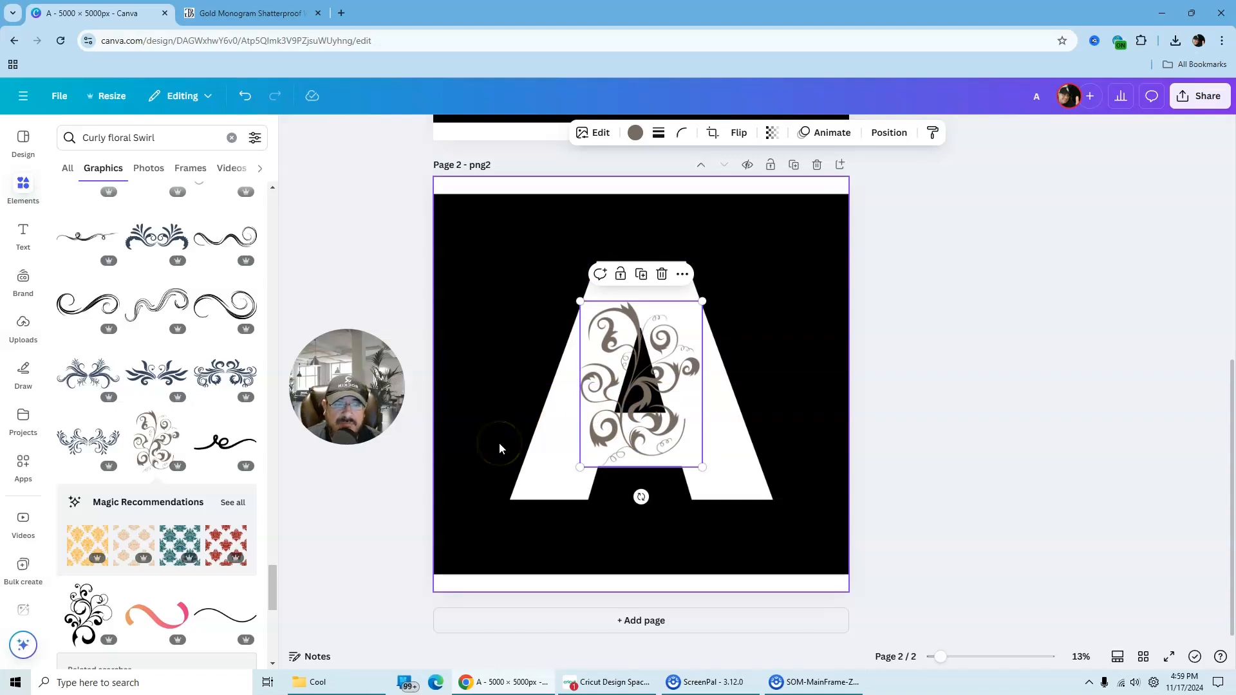
click(652, 417)
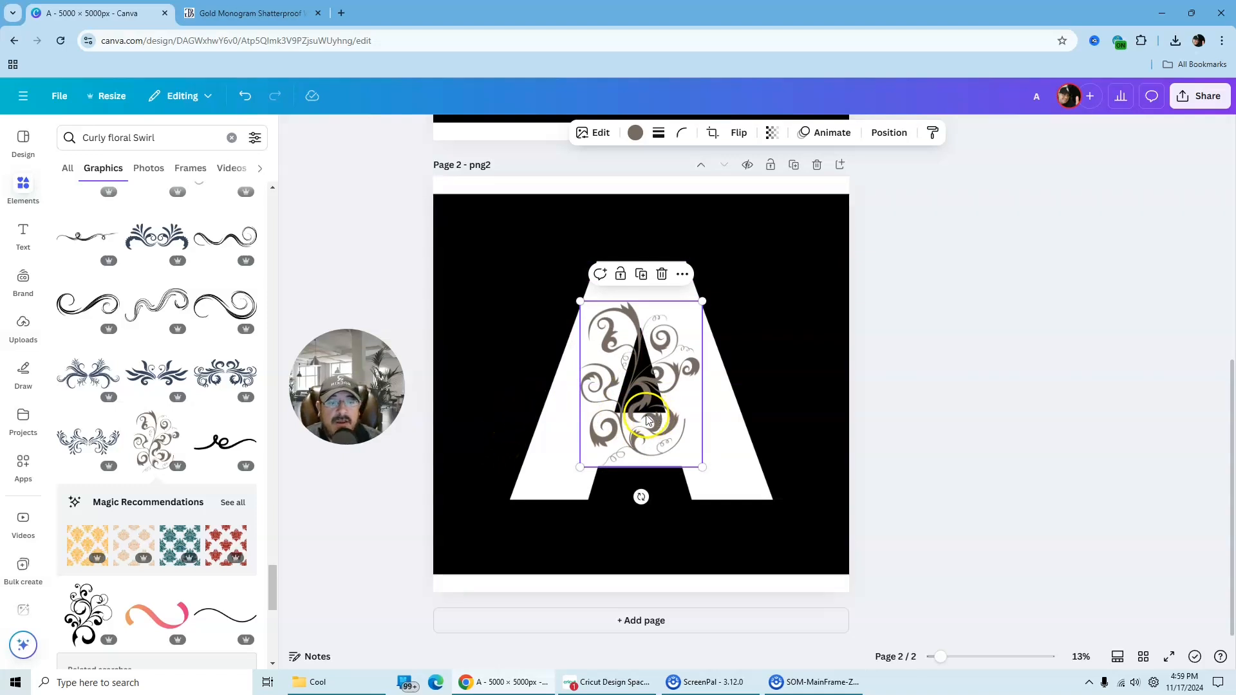
- Tilt the floral swirl counterclockwise, enlarge it and position it to cover the top and right leg of the letter A
drag(650, 420, 696, 421)
drag(686, 497, 717, 508)
click(636, 333)
drag(606, 320, 540, 268)
click(769, 448)
drag(767, 447, 809, 491)
drag(707, 464, 720, 457)
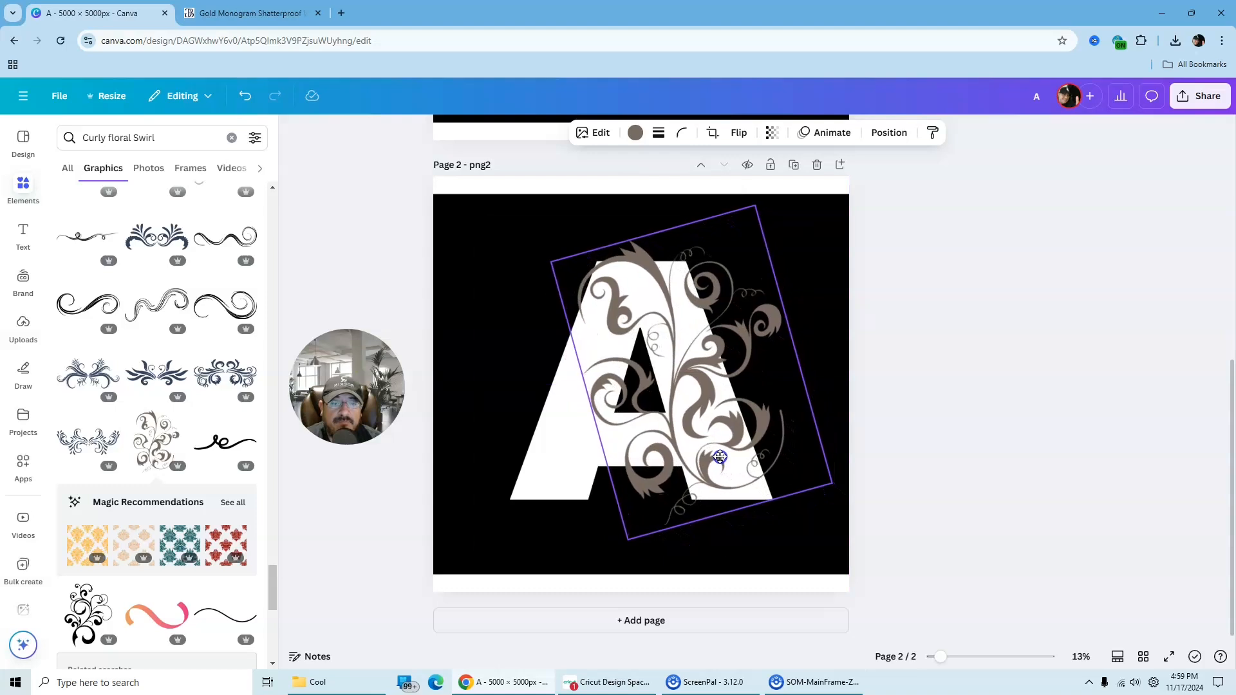
click(952, 380)
- Recolor the grey-brown floral swirl on page 2 to black
click(719, 365)
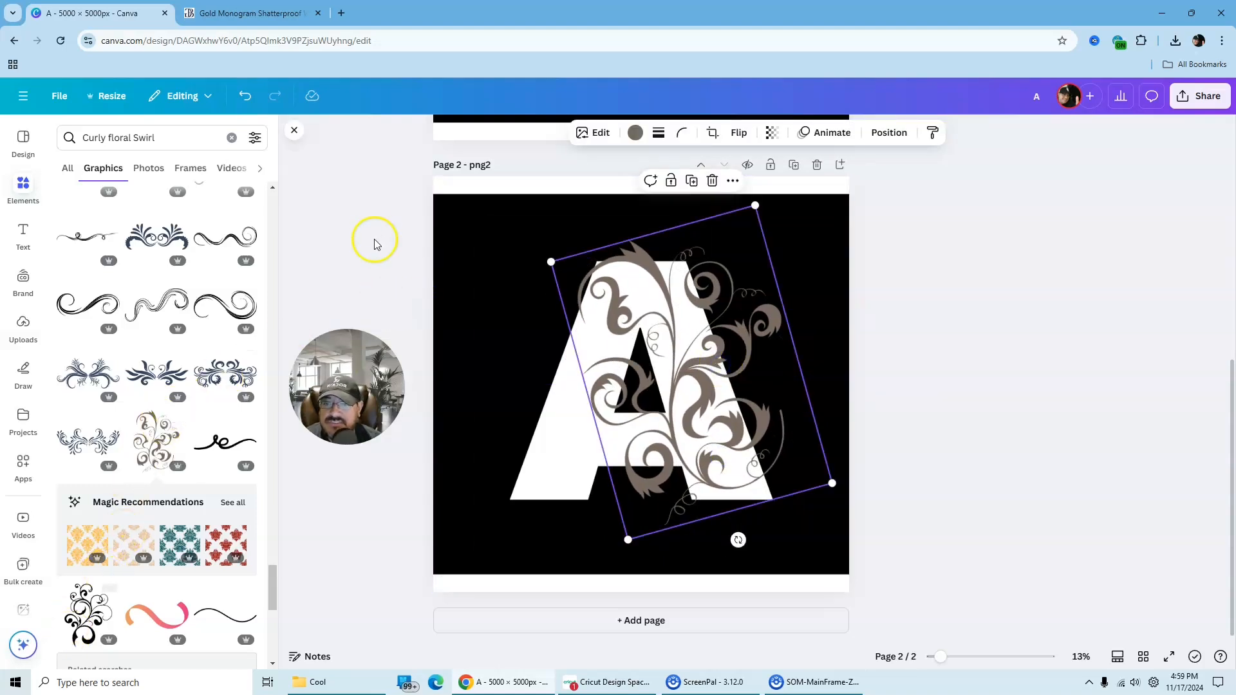
click(635, 134)
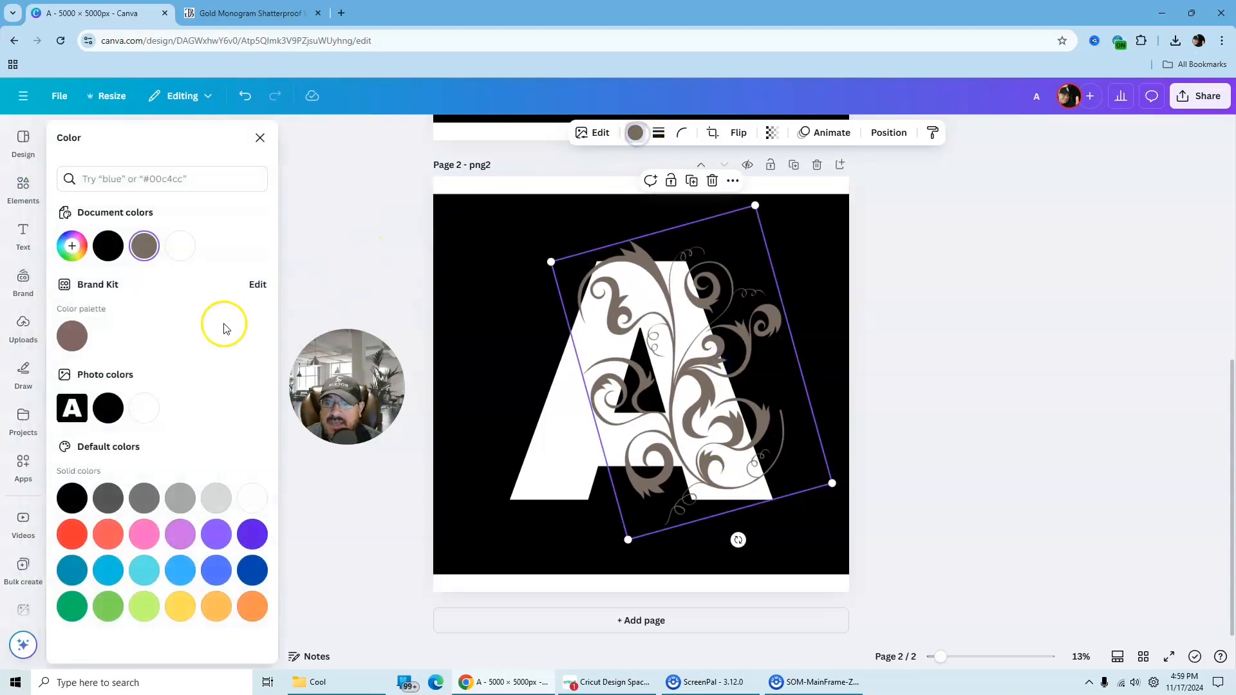
click(108, 408)
click(970, 342)
- Move the black floral swirl behind the letter A image in the layer order on page 2
click(681, 367)
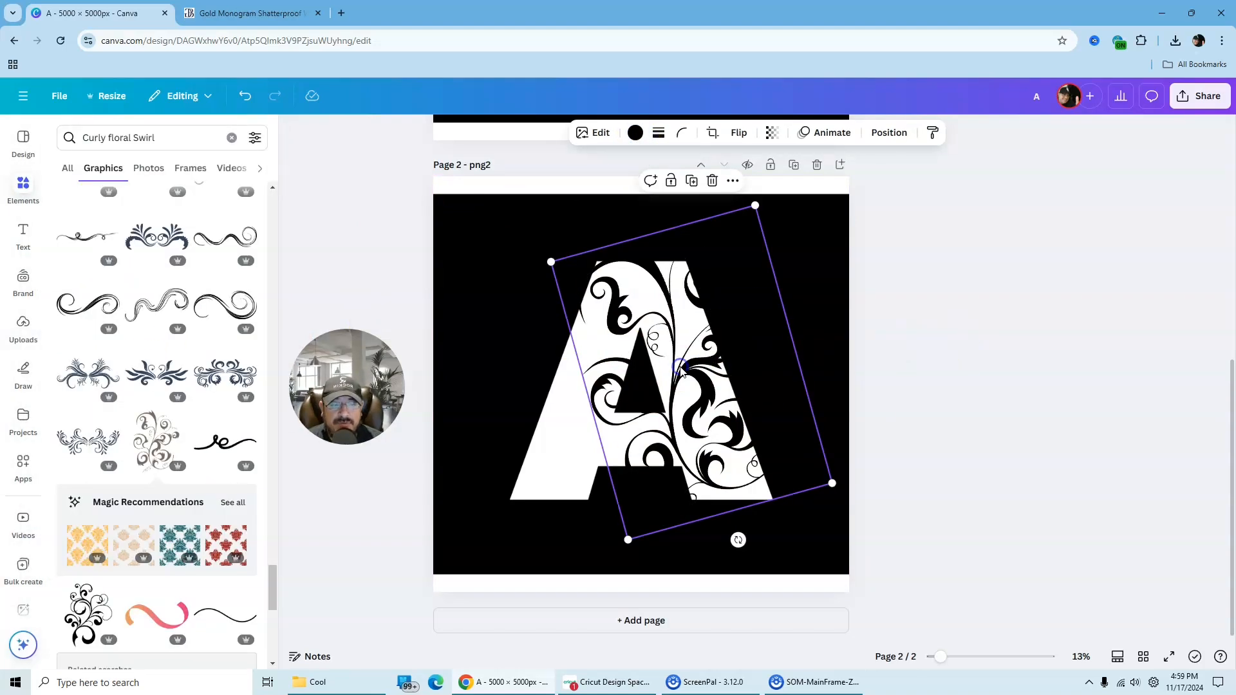
right_click(681, 371)
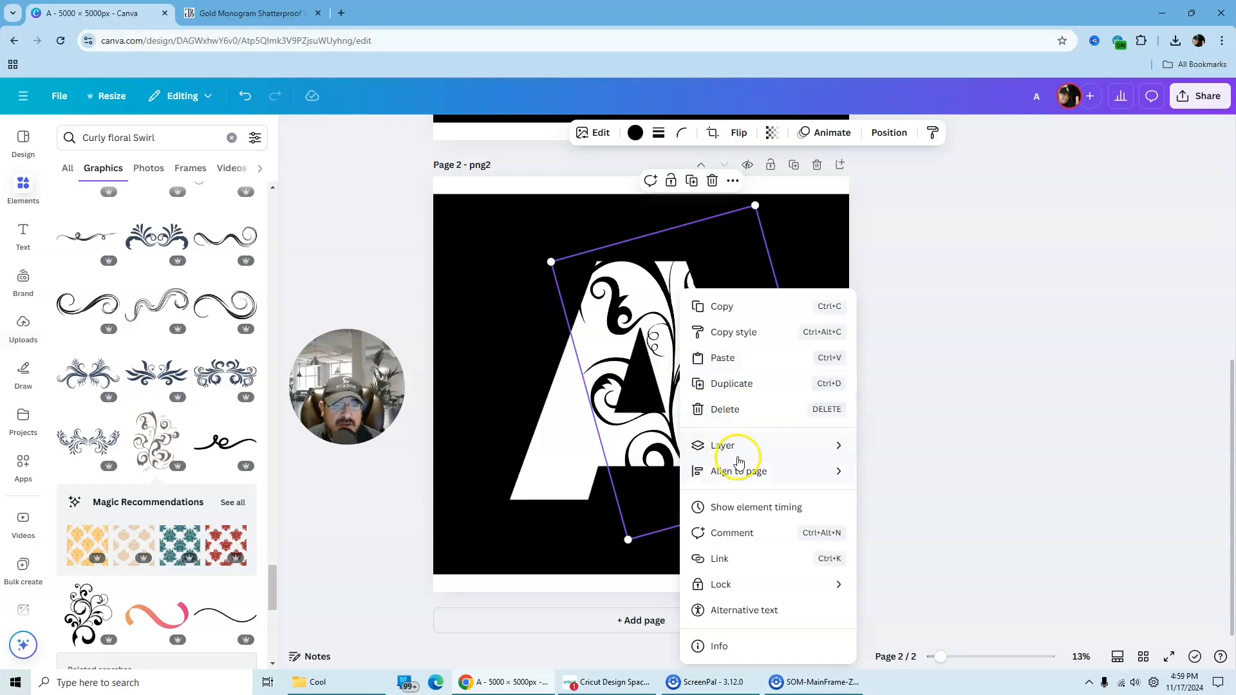
mouse_move(740, 444)
click(925, 526)
click(989, 318)
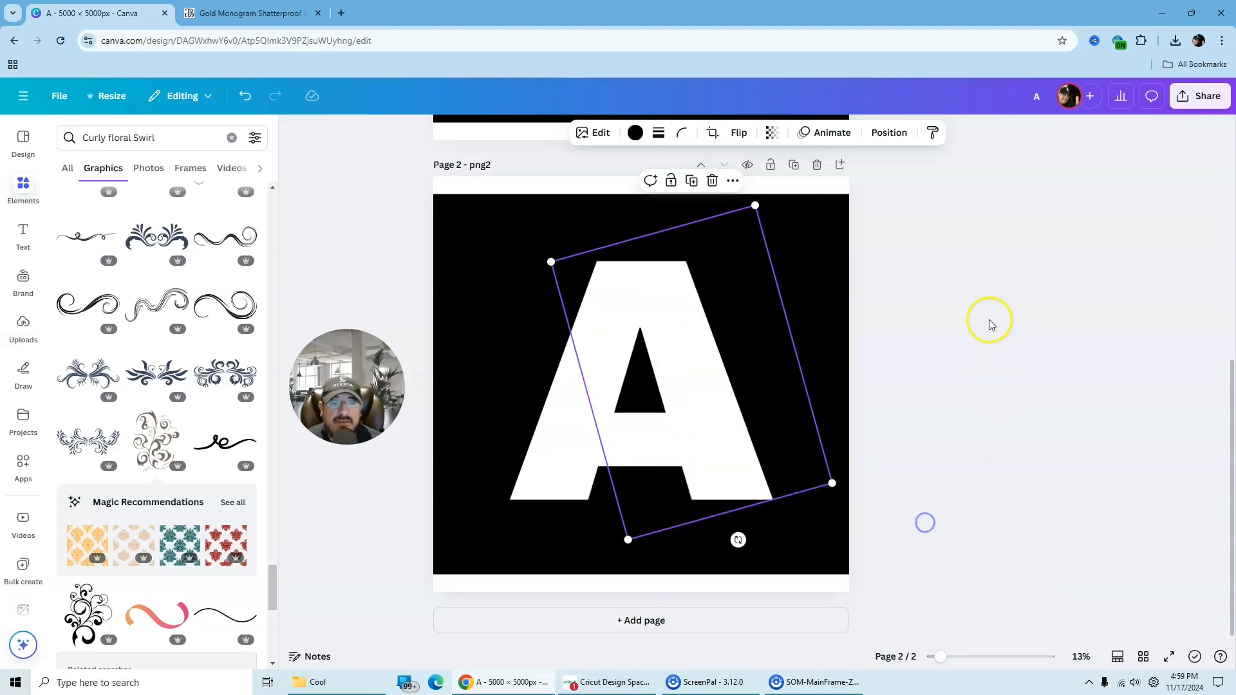
- Apply the BG Remover to the letter A image on page 2 to reveal the swirl behind it
click(691, 386)
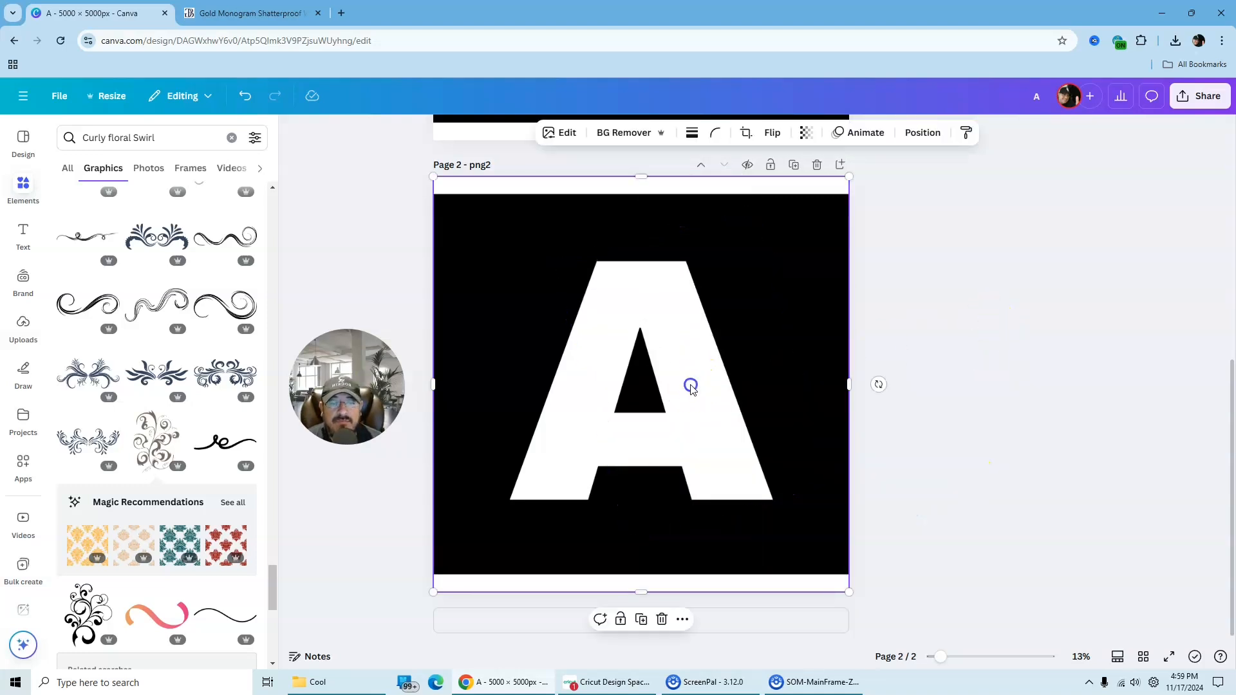
click(623, 133)
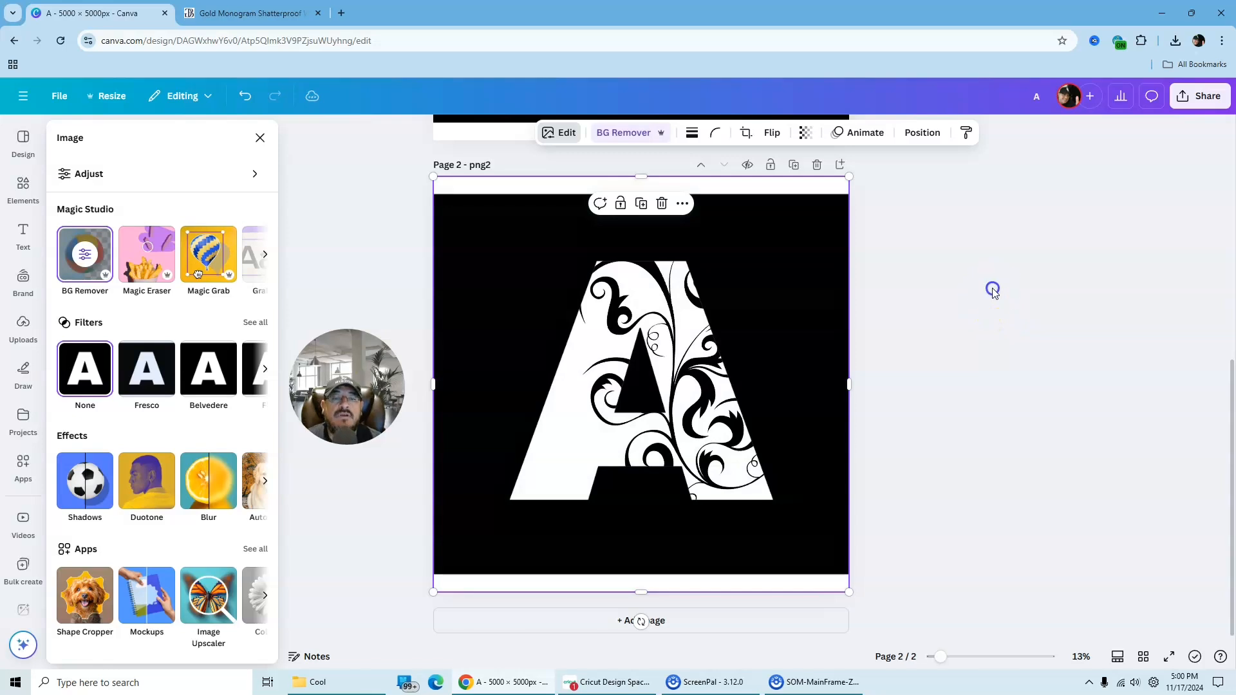
mouse_move(700, 436)
mouse_down()
mouse_move(715, 441)
mouse_move(698, 437)
mouse_move(697, 413)
mouse_up()
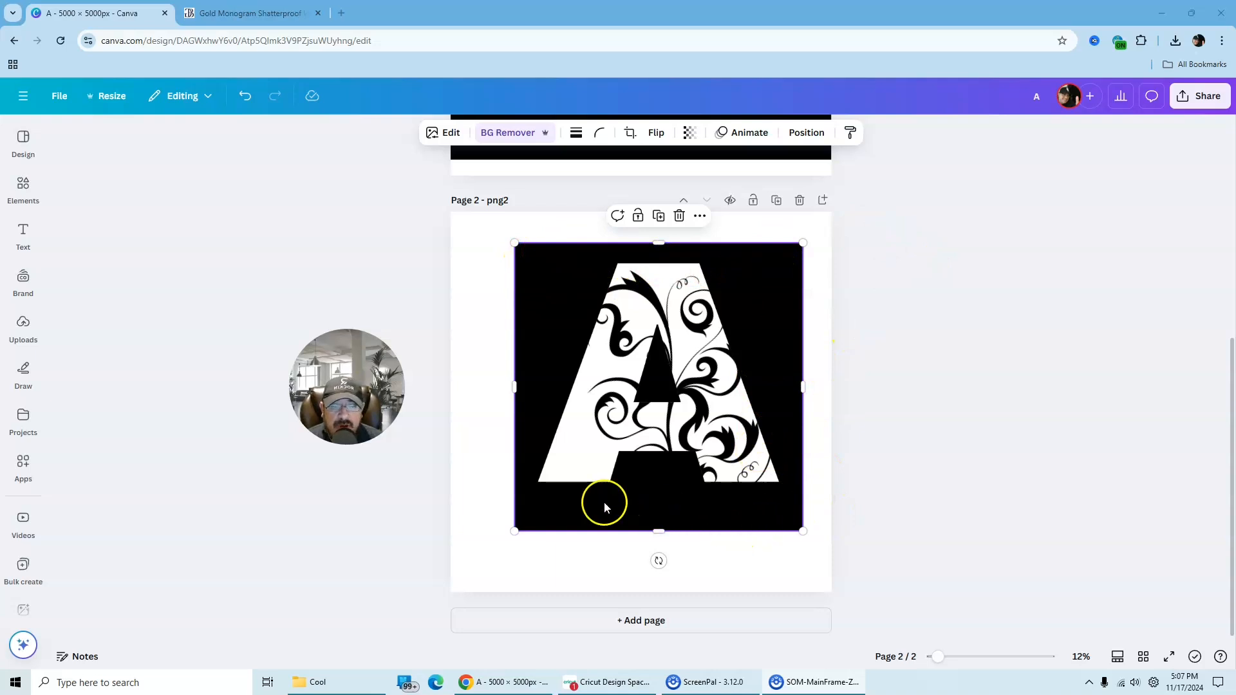
- Set the shadows color of the custom Duotone effect on the page 2 letter A image to white (#FFFFFF)
click(539, 293)
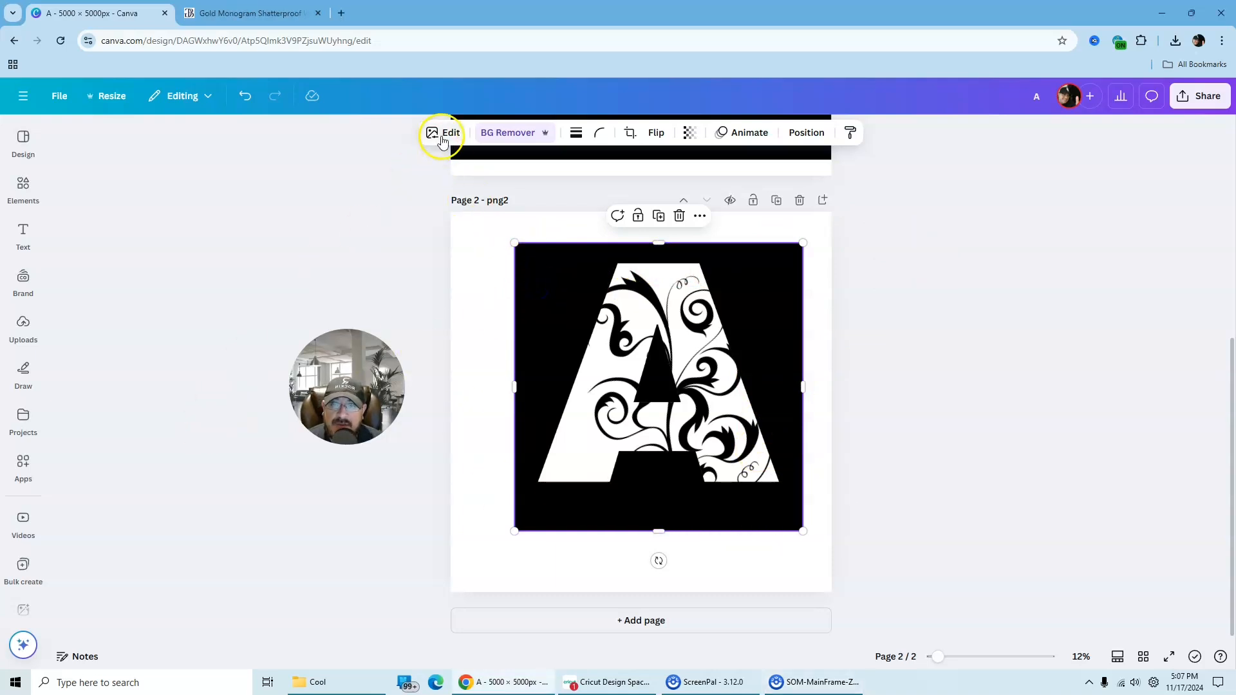
click(451, 133)
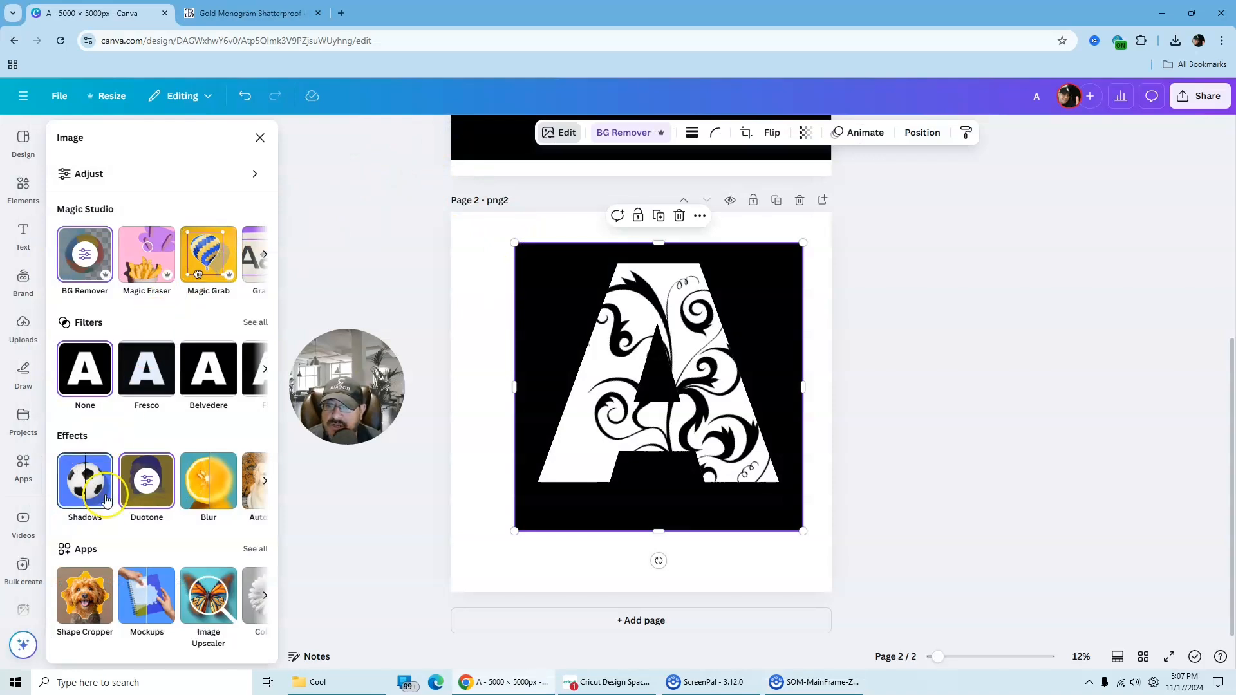
click(146, 488)
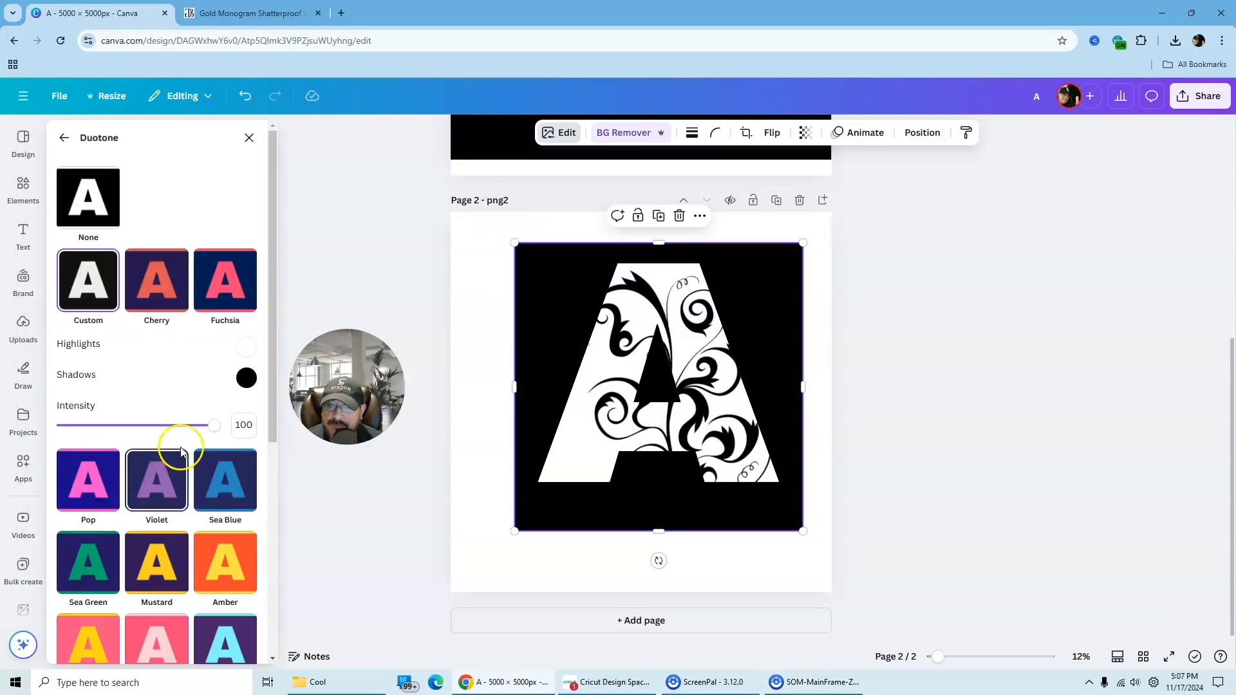
click(247, 348)
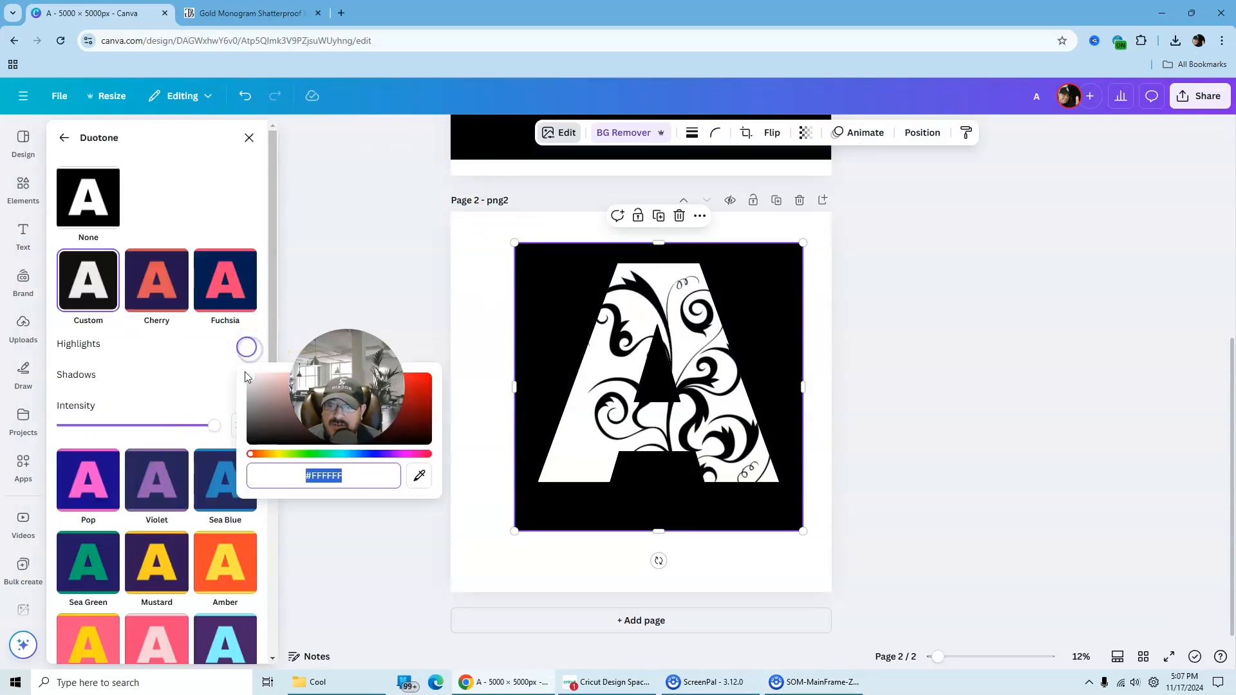
click(251, 384)
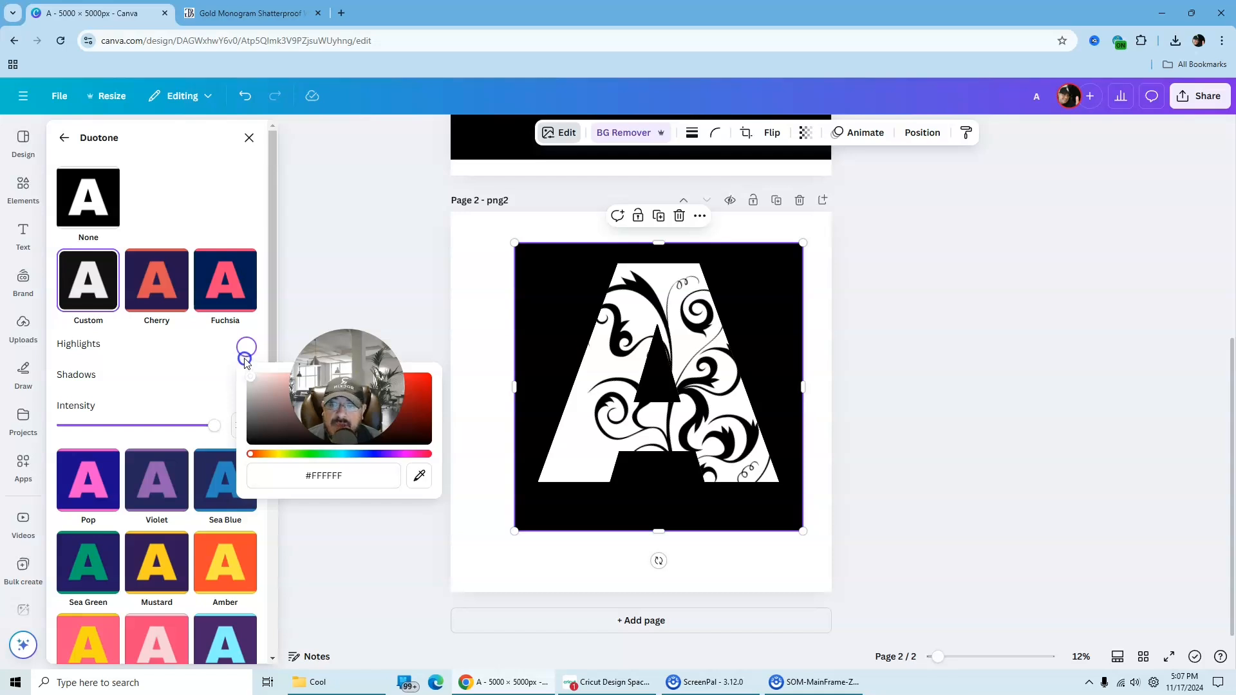
click(205, 394)
click(245, 378)
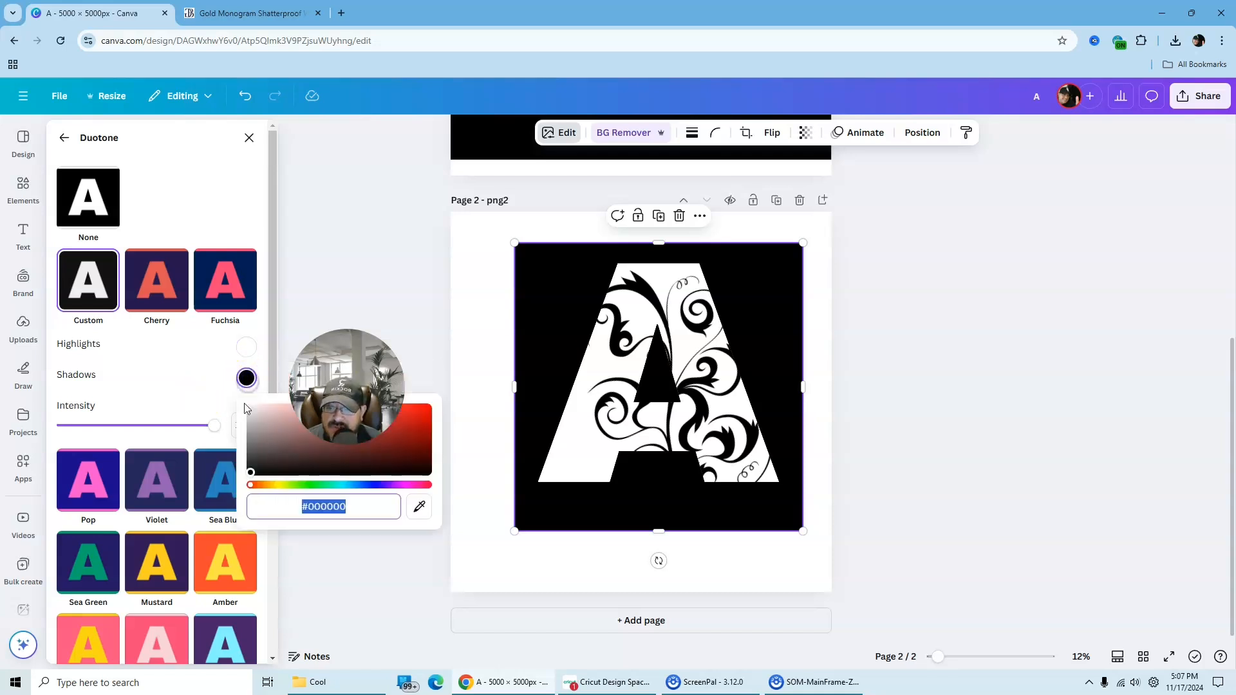
drag(248, 471, 242, 400)
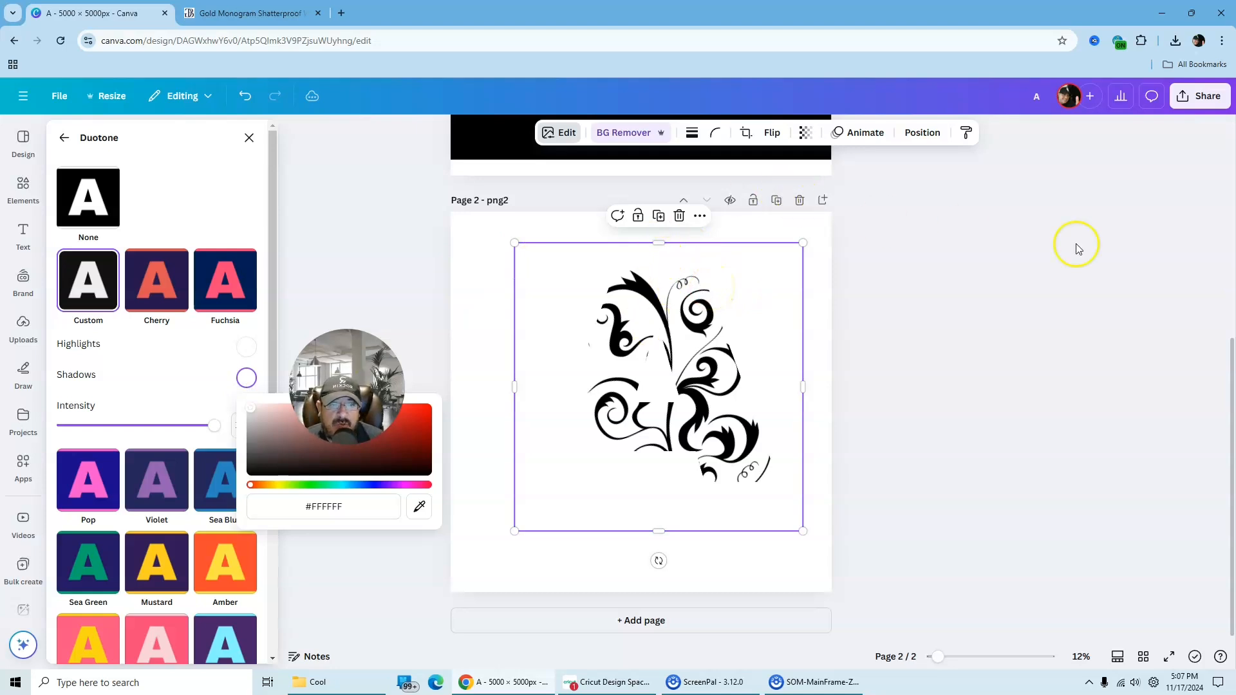
click(997, 222)
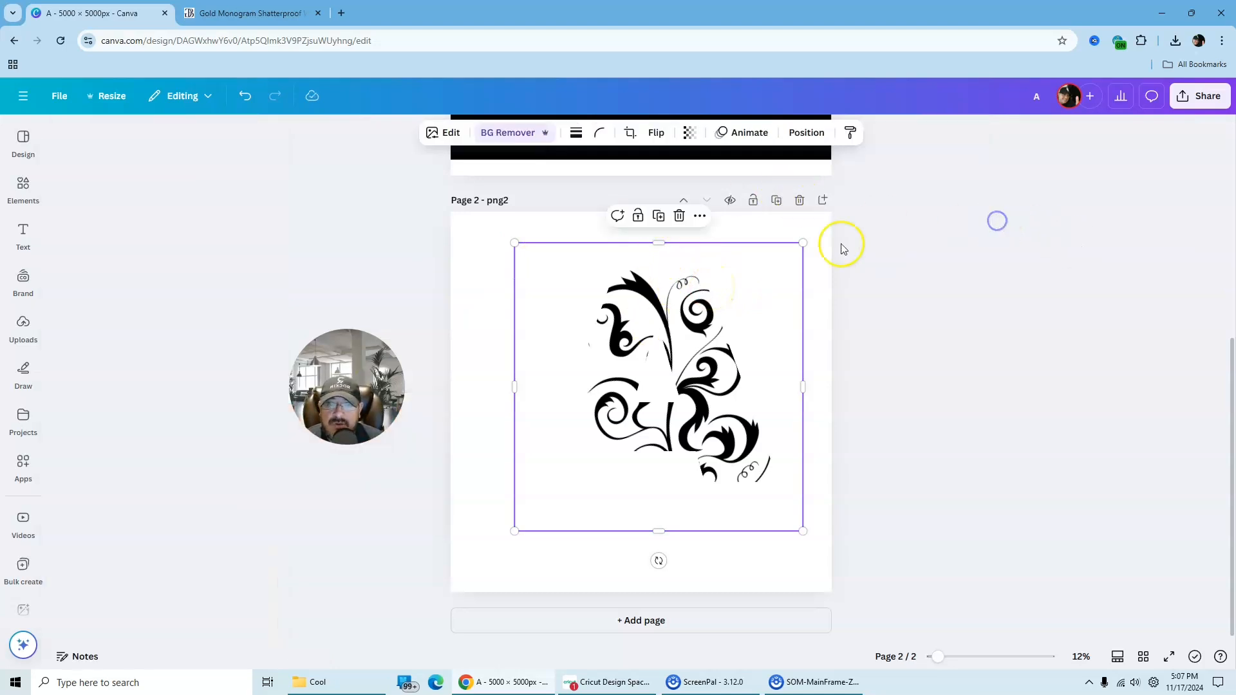
- Add a black Outline shadow effect to the letter A image and reduce its size to a thin line
click(454, 133)
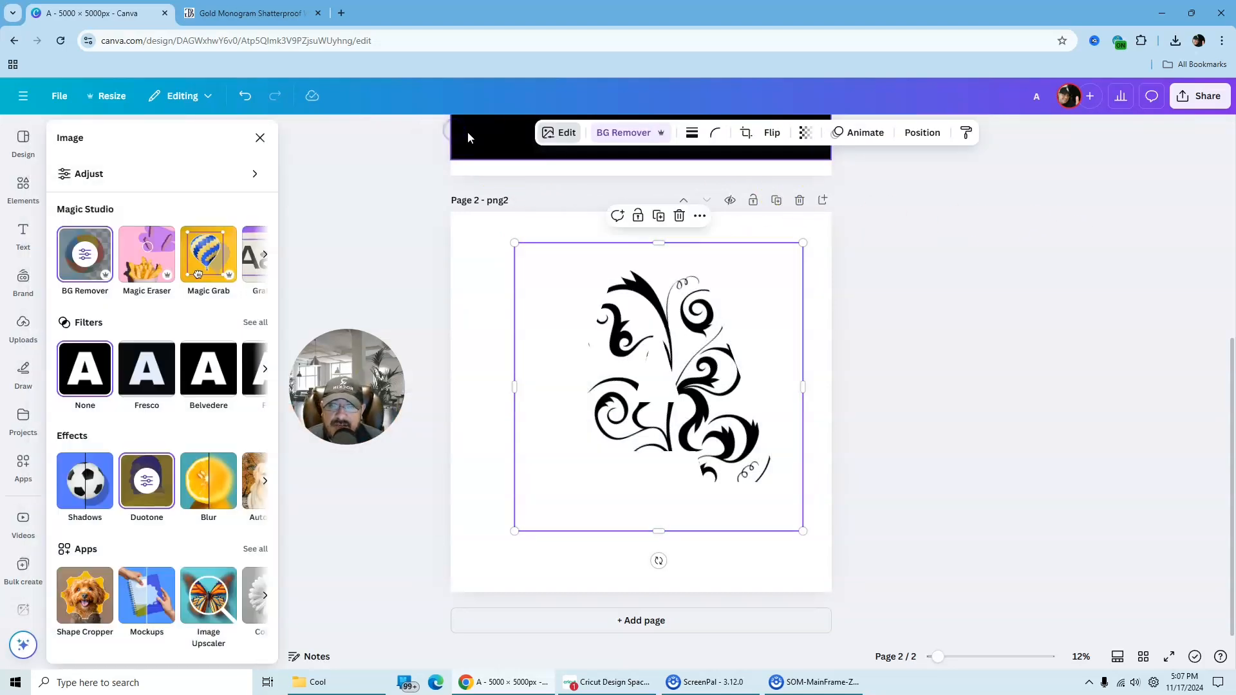
click(90, 484)
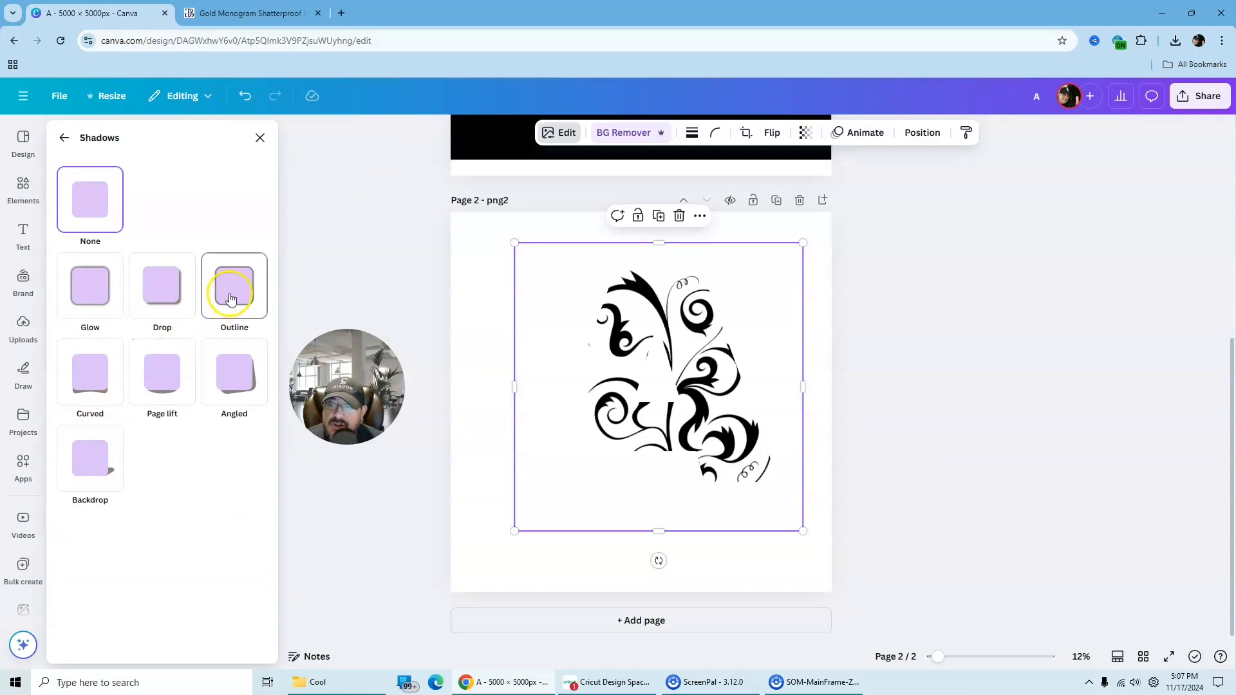
click(230, 295)
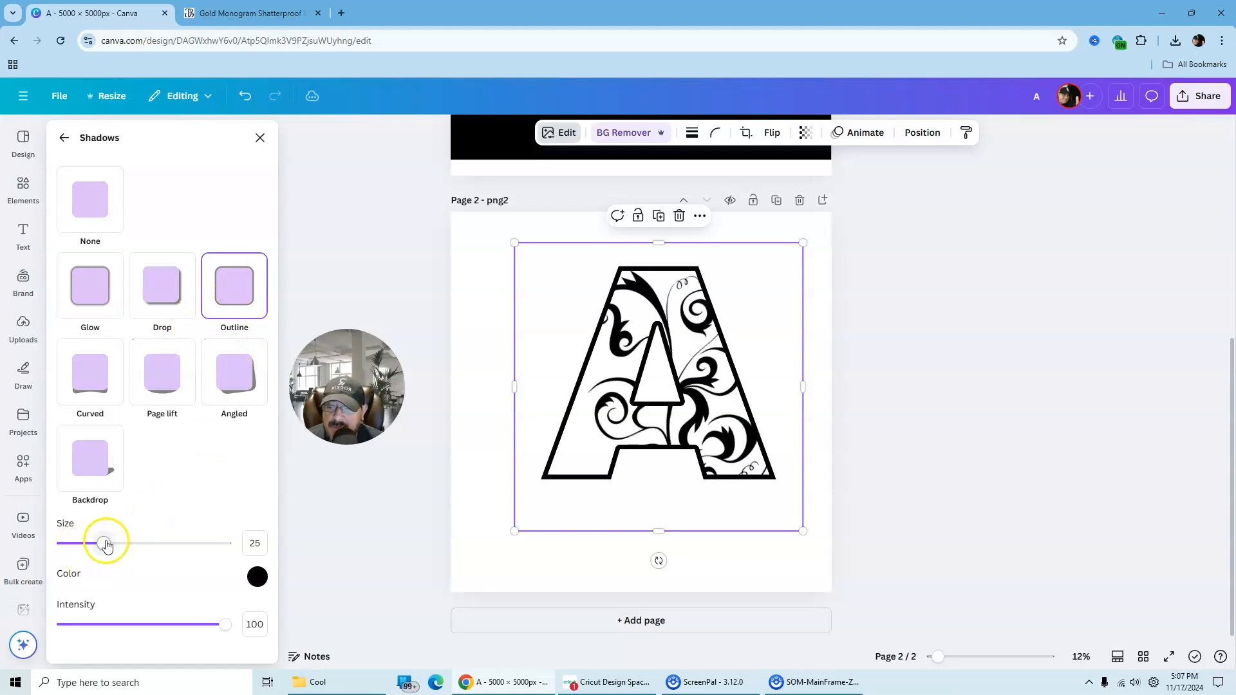
drag(105, 549, 74, 556)
click(433, 253)
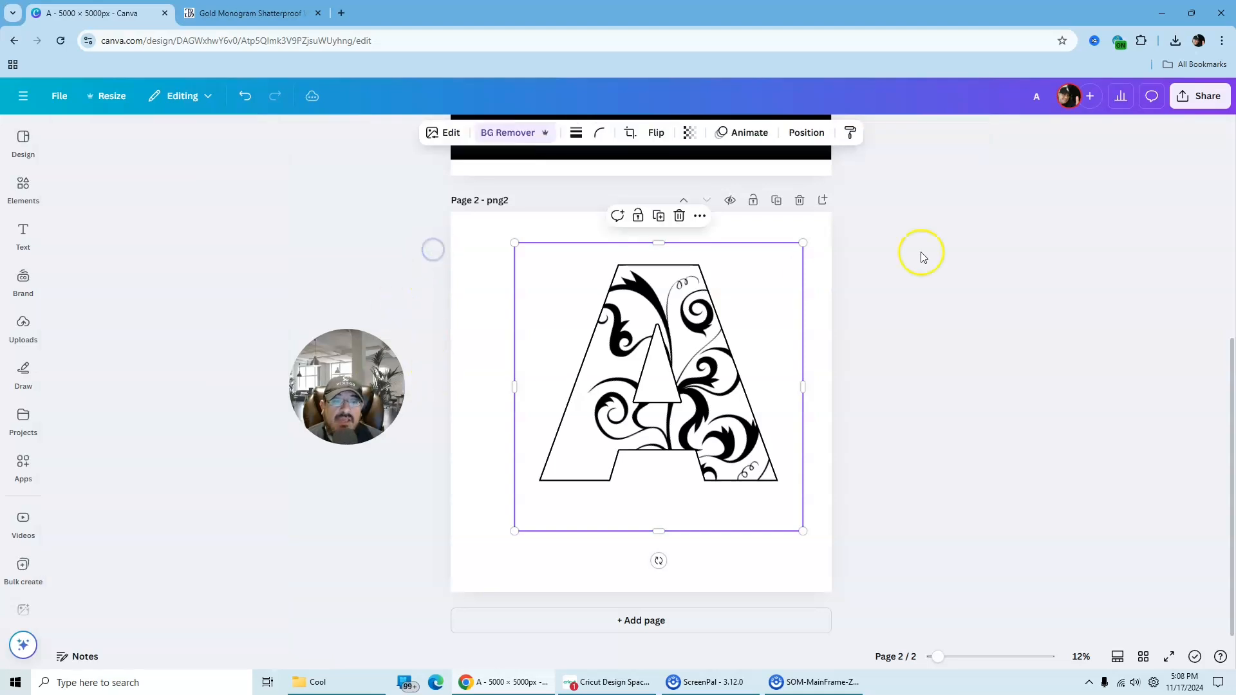
- Examine the layer order of the letter A image and the floral swirl on page 2
click(935, 258)
click(789, 313)
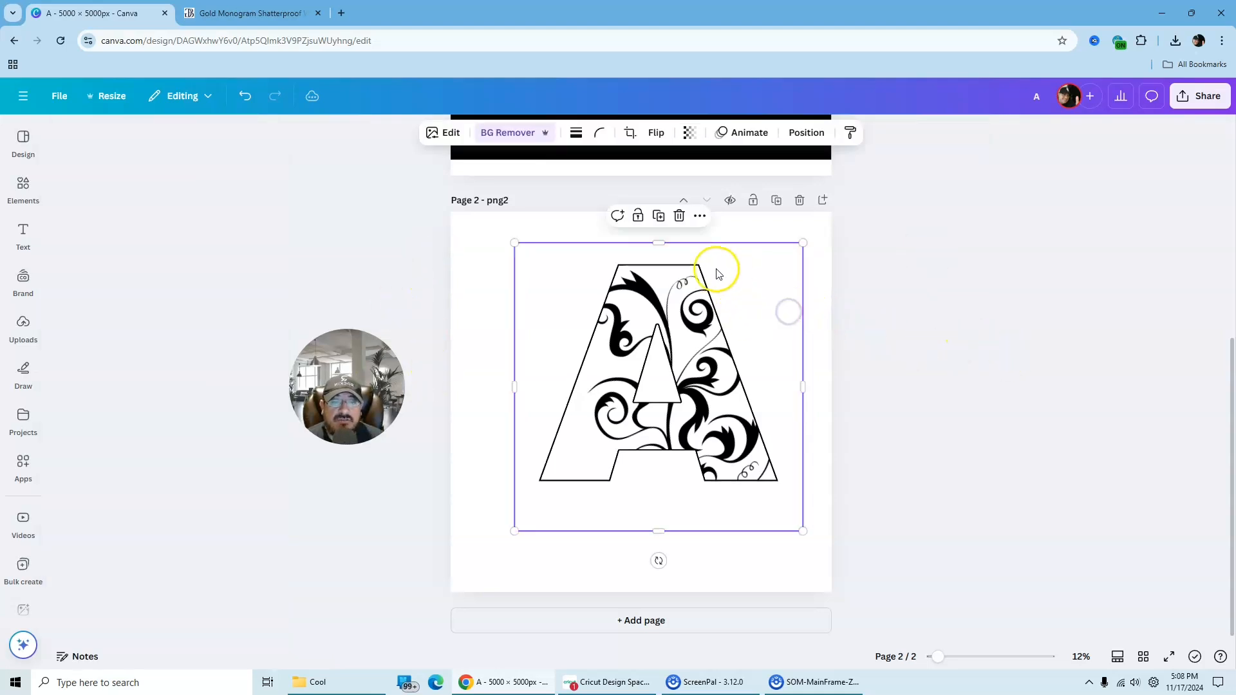
click(944, 257)
click(575, 312)
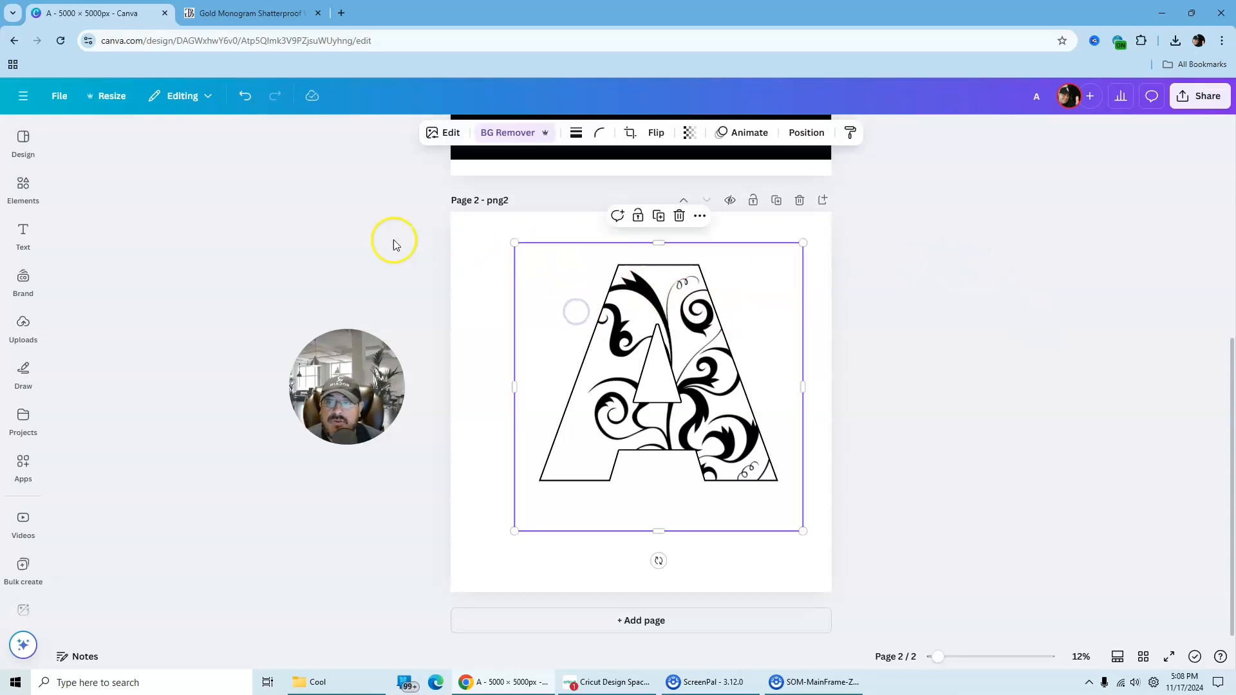
click(806, 132)
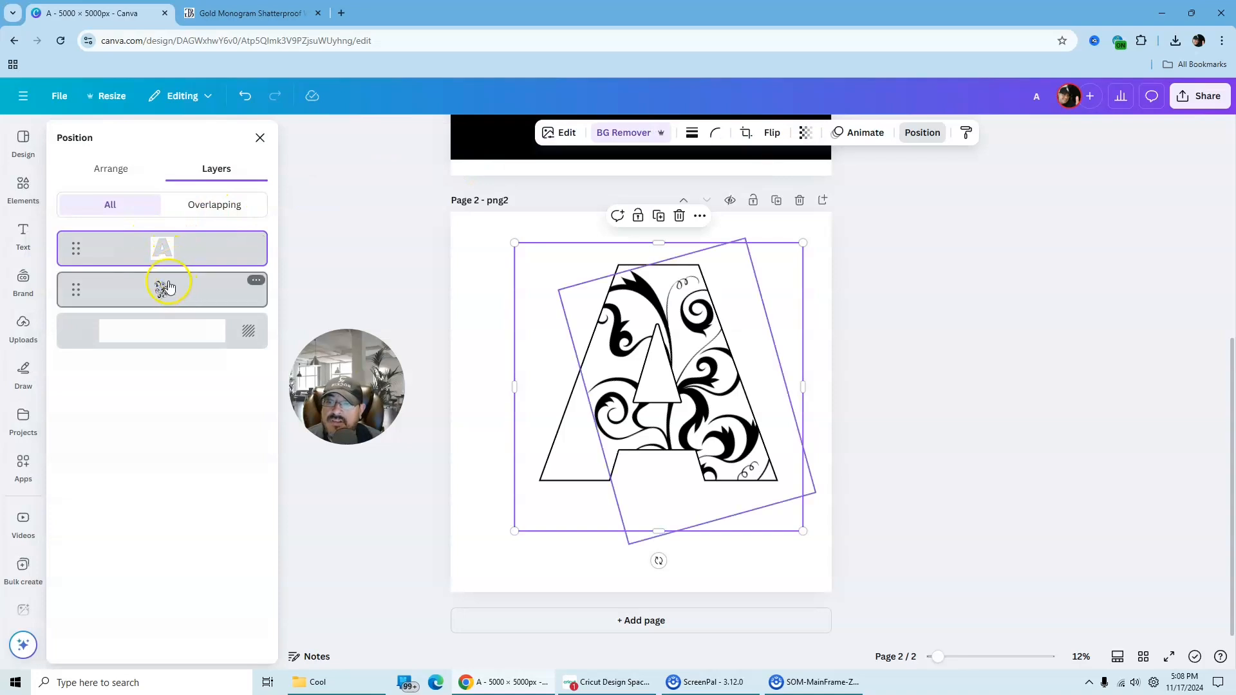
click(411, 254)
click(1015, 282)
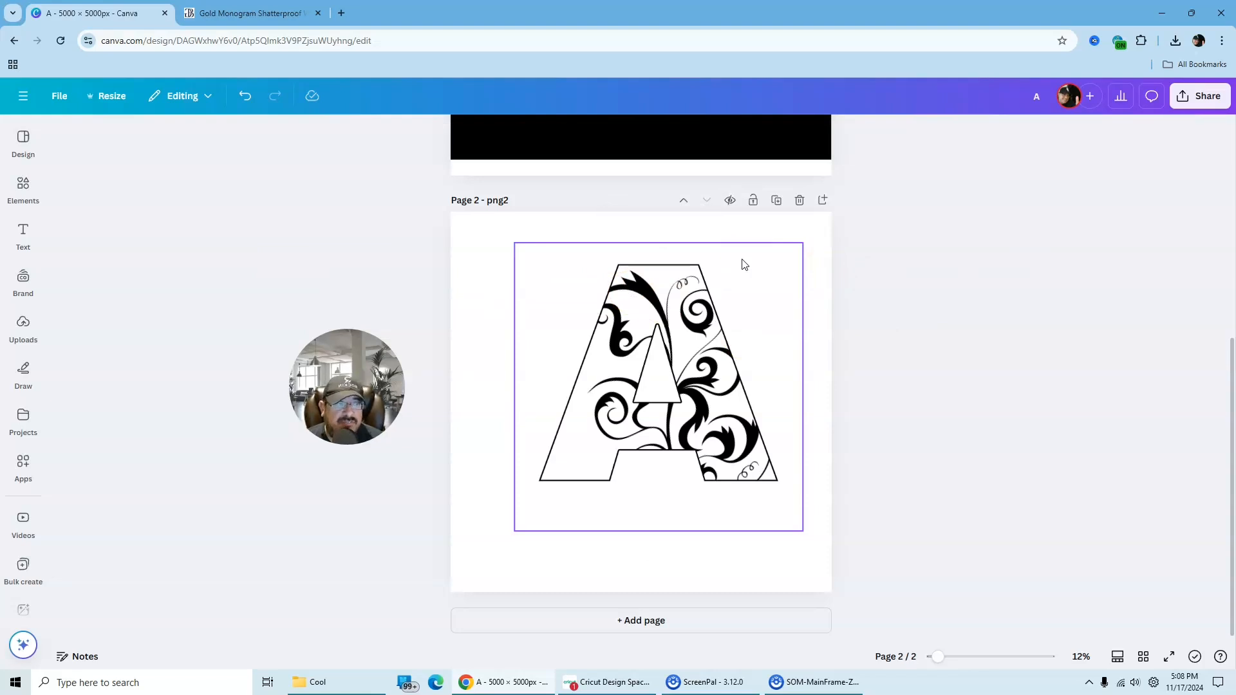
- Download only page 2 of the design as a PNG file
click(1207, 97)
click(1024, 363)
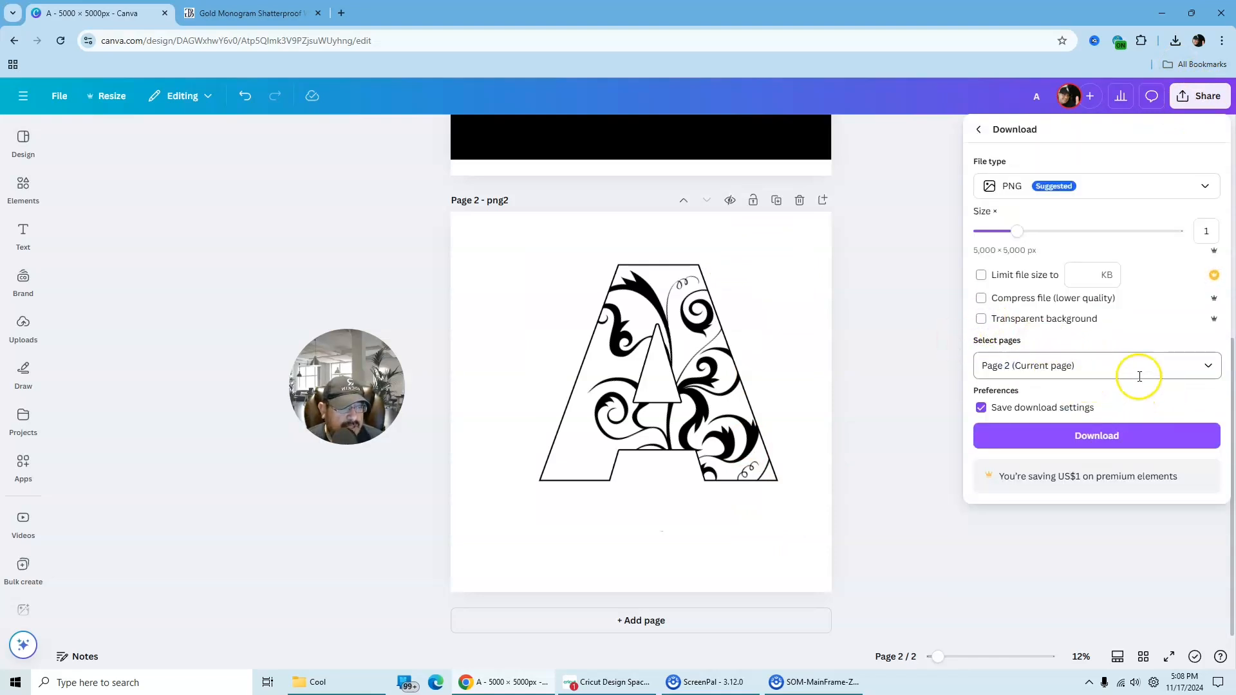
click(1207, 366)
click(1208, 403)
click(1209, 403)
click(1209, 475)
click(1117, 522)
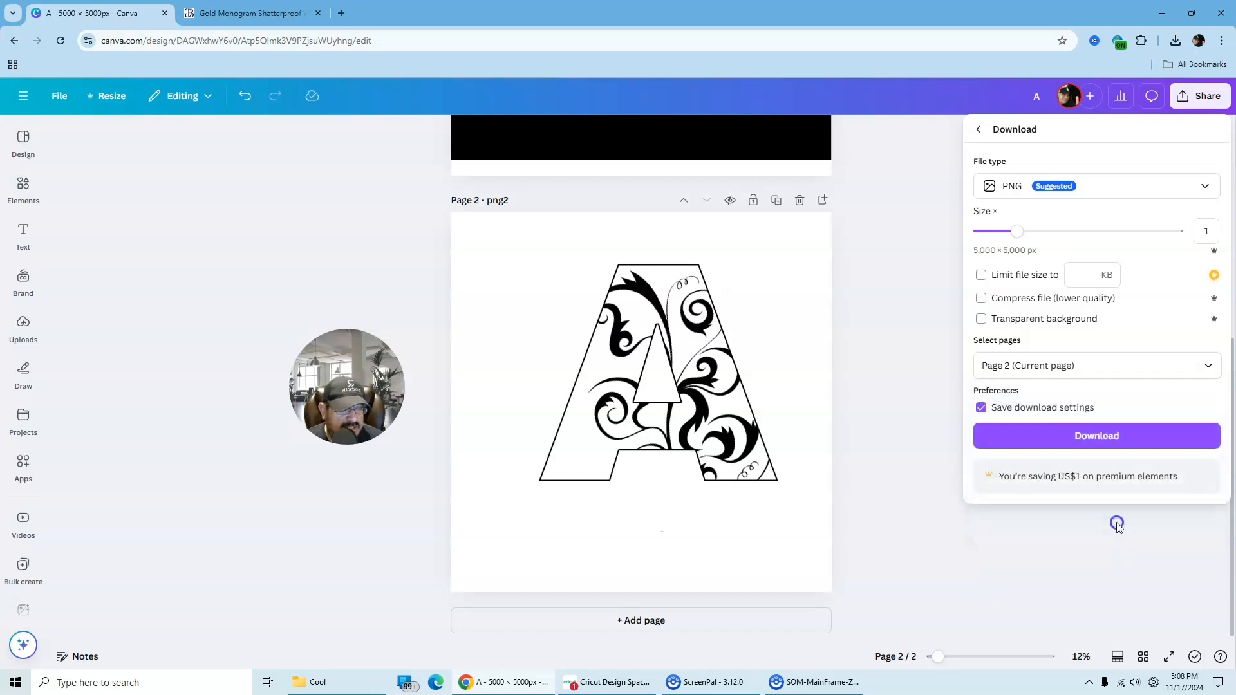
click(1104, 435)
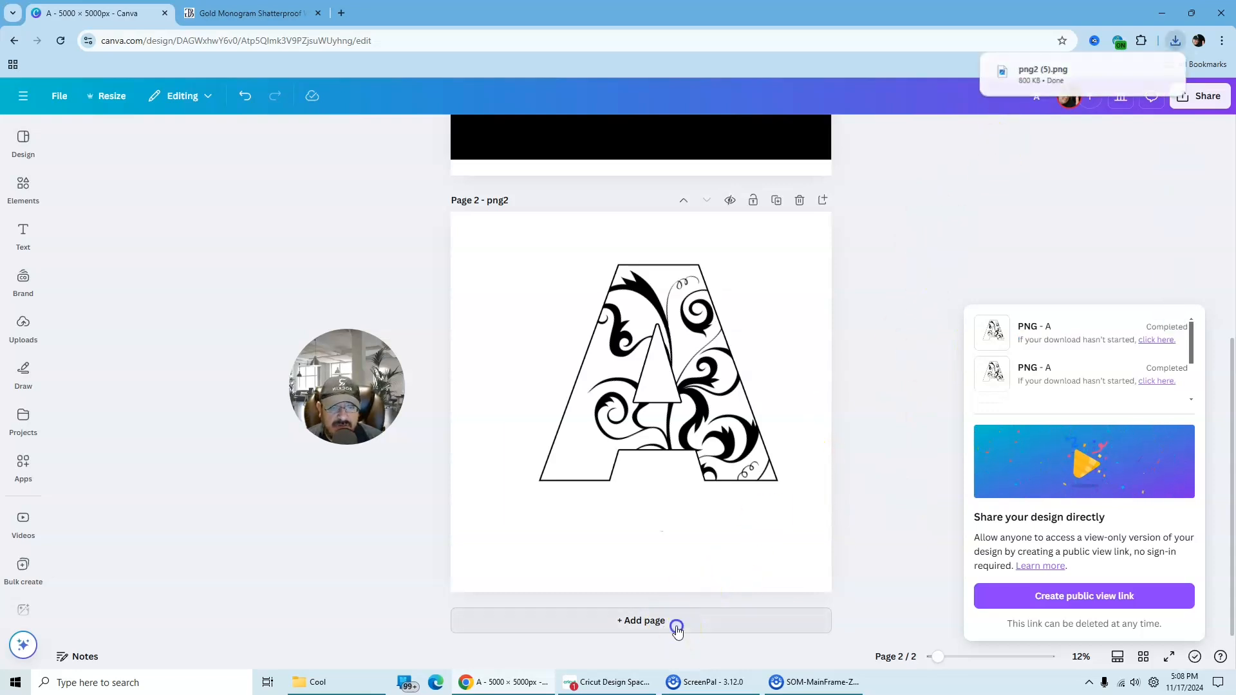
- Add a third page, place the downloaded png2 (5).png on it and enlarge the image to fill the page
click(675, 622)
click(1174, 41)
drag(1043, 99, 658, 487)
drag(655, 430, 586, 358)
drag(679, 448, 827, 592)
click(1003, 399)
- Apply the BG Remover to the swirl letter A image on page 3 and check its layer
click(708, 352)
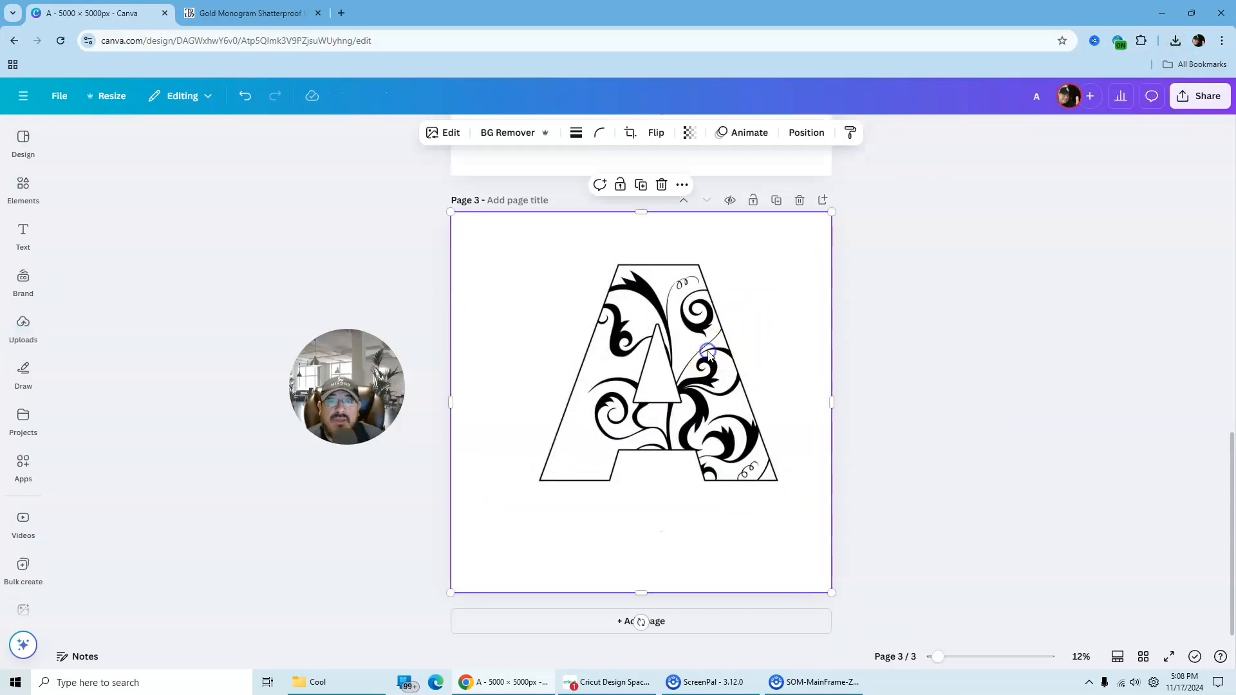
click(807, 133)
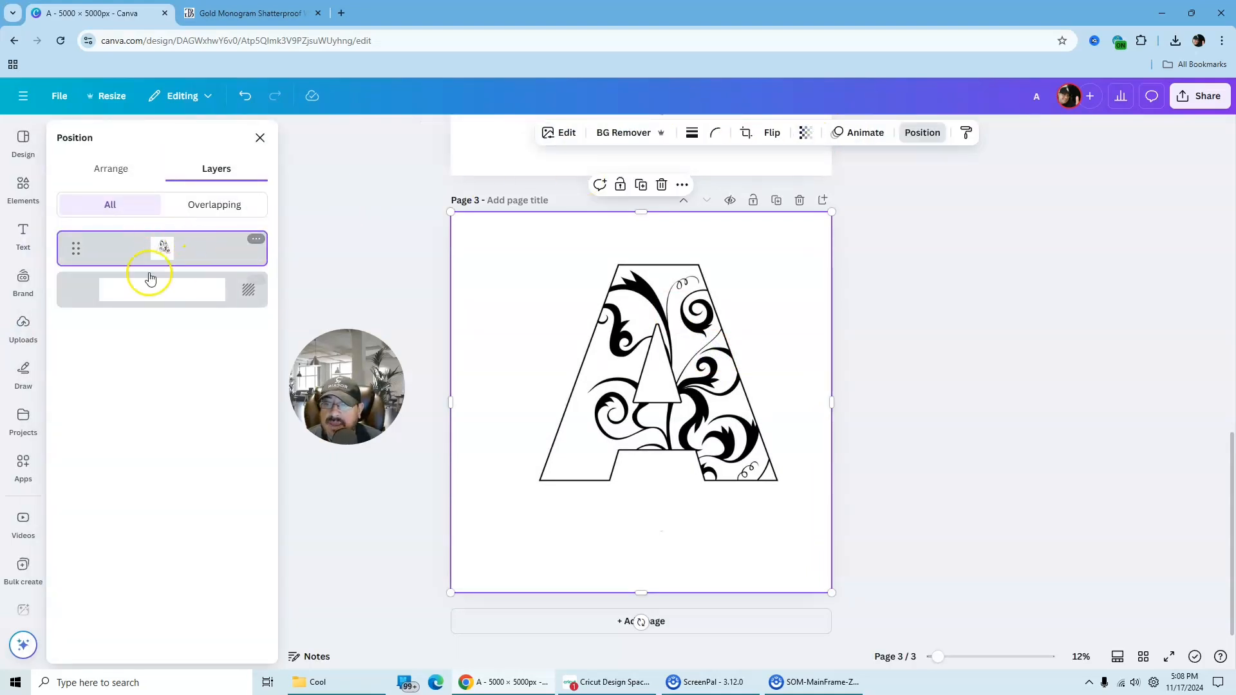
click(559, 134)
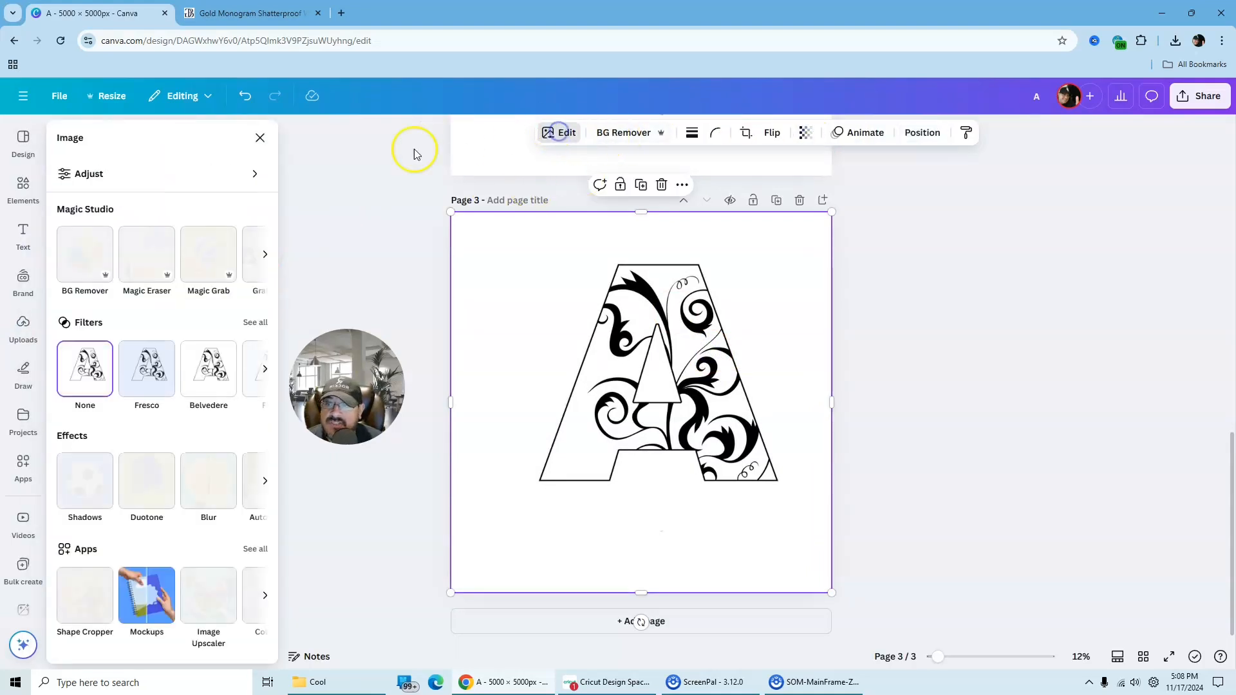
click(922, 135)
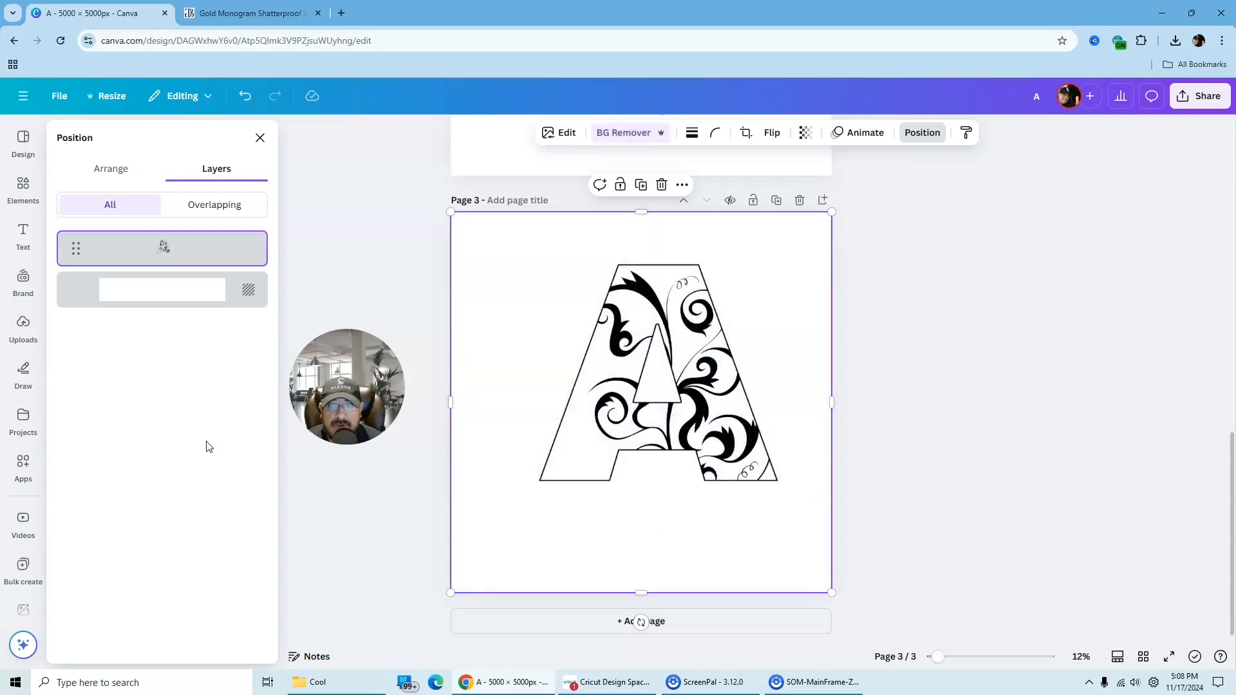
mouse_move(651, 318)
mouse_down()
mouse_move(639, 318)
mouse_move(651, 320)
mouse_up()
click(941, 236)
click(688, 240)
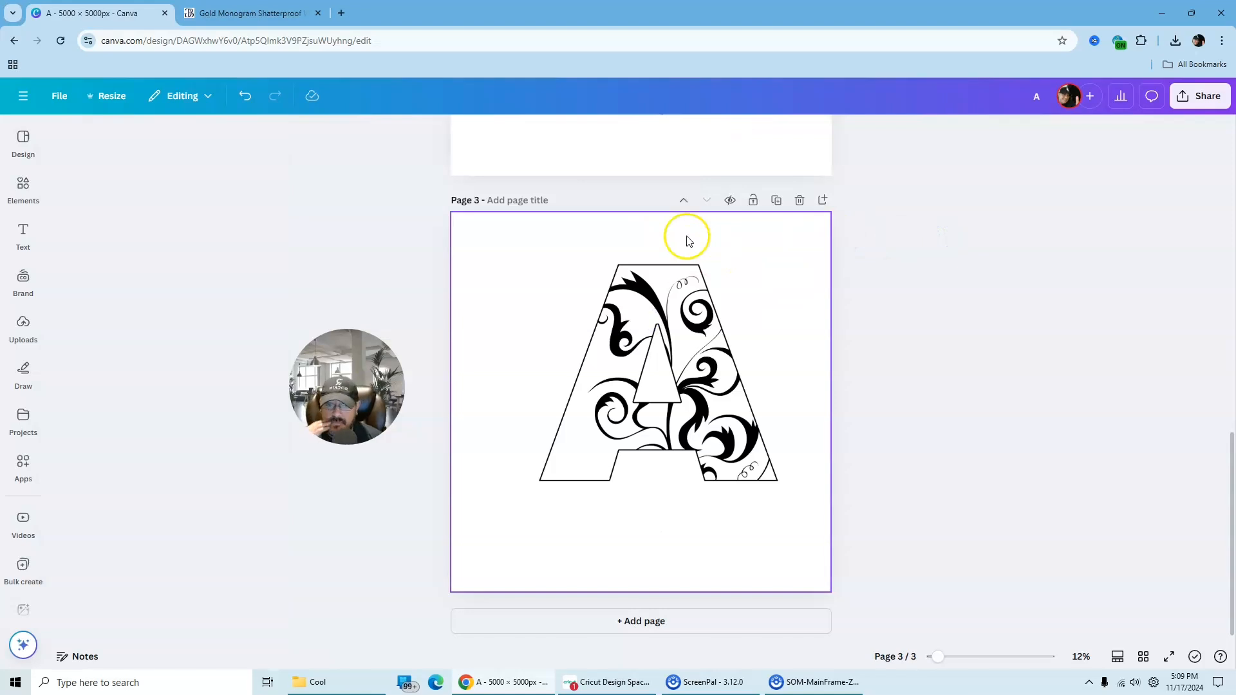
- Try several Duotone colour presets on the letter A image on page 3, including Amber, Mustard and Coral
click(620, 298)
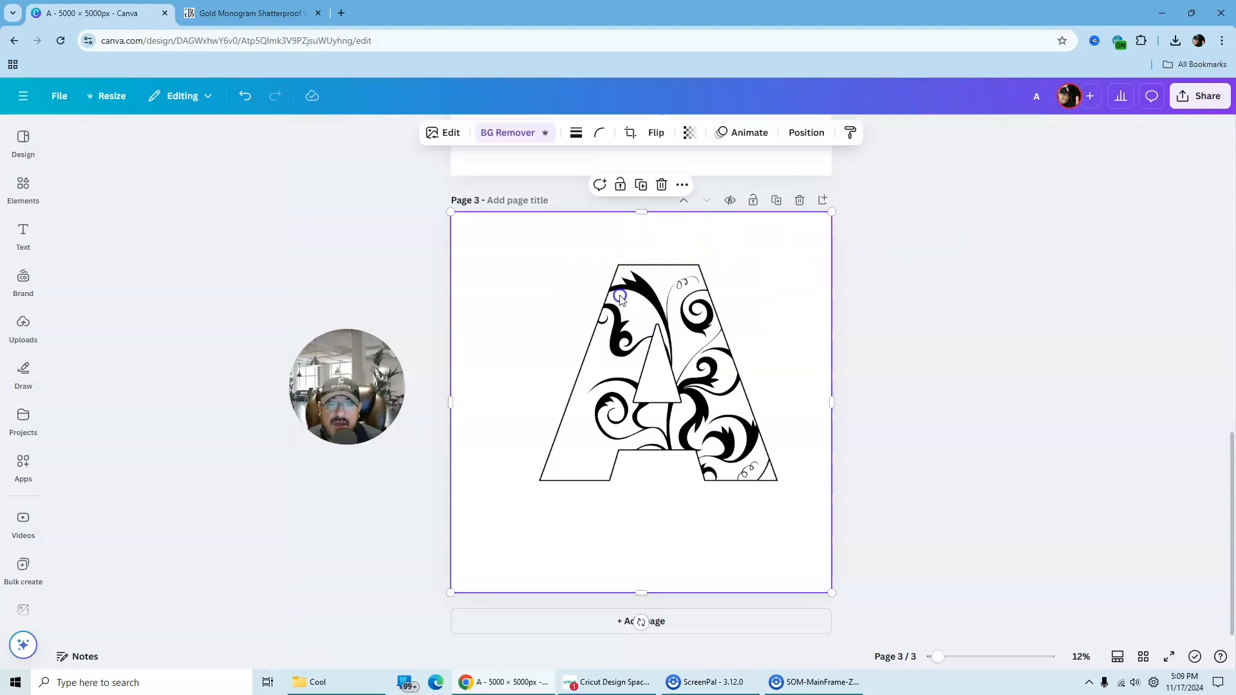
click(448, 134)
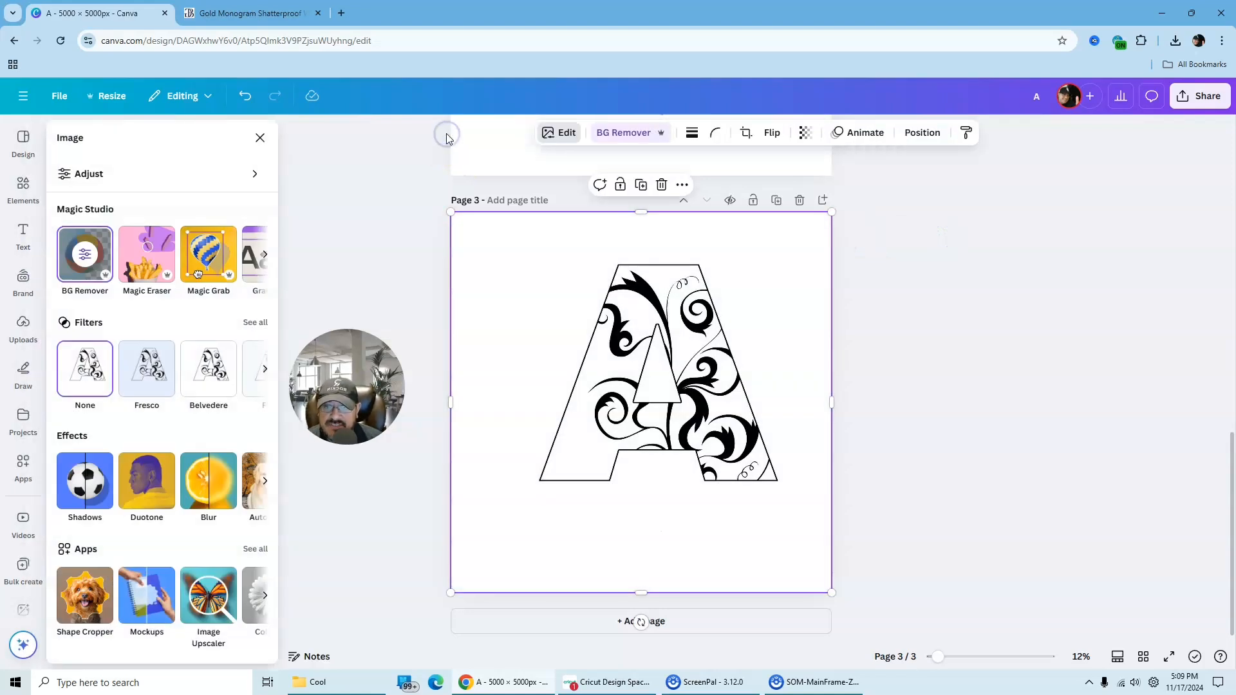
click(134, 489)
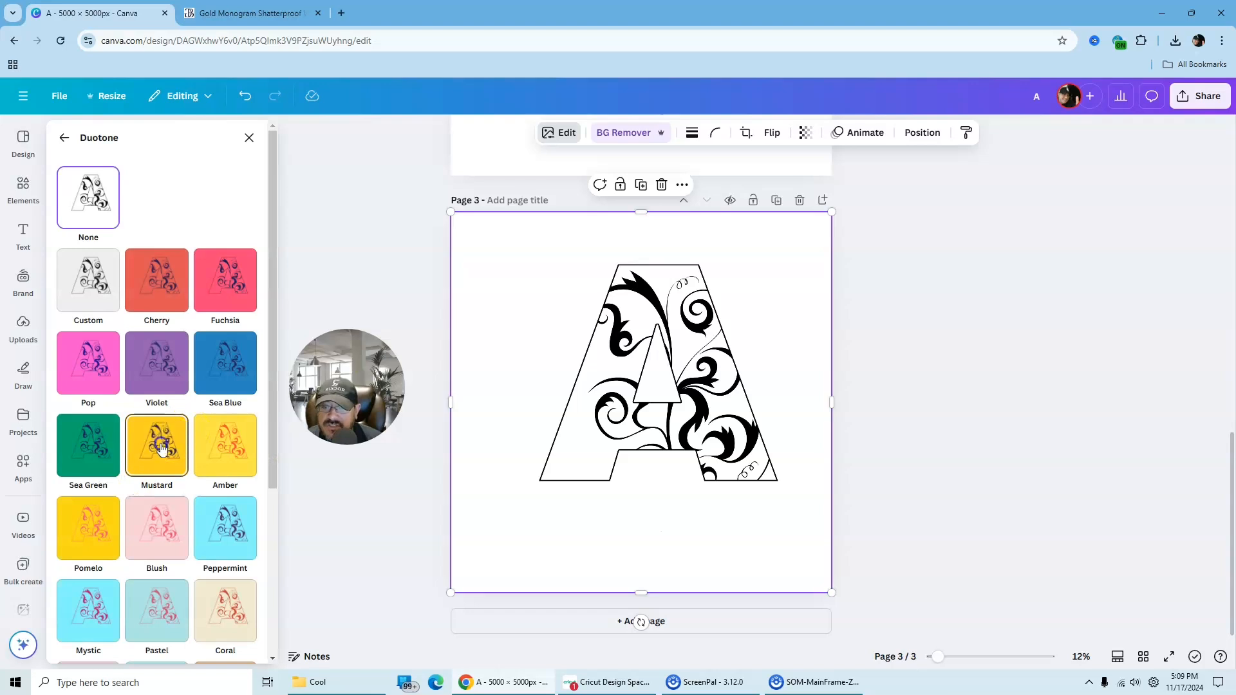
click(162, 450)
click(231, 443)
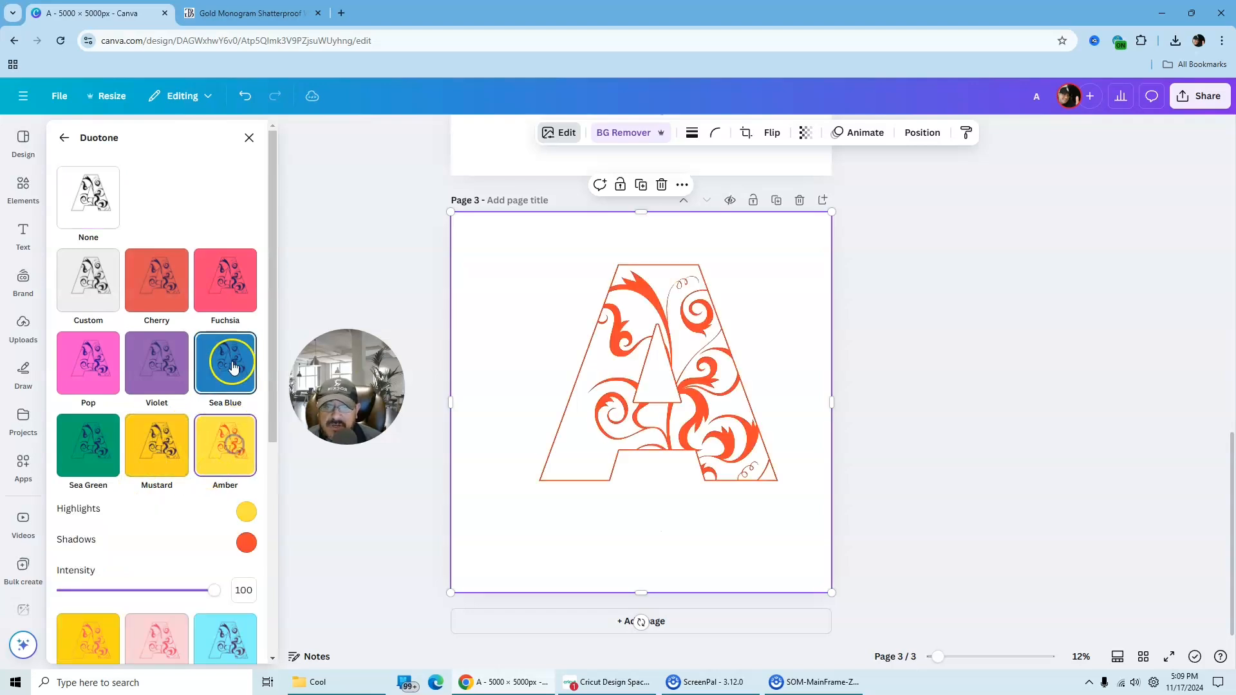
click(231, 362)
click(168, 563)
scroll(181, 457, down, 3)
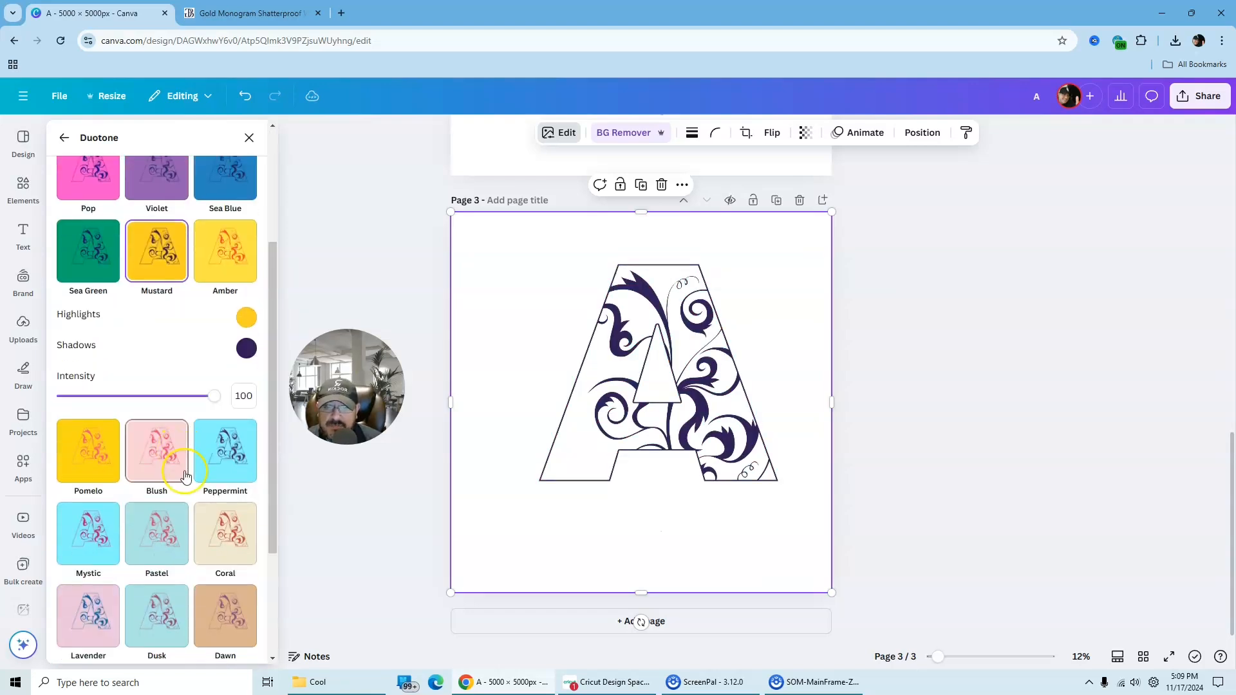
click(165, 533)
click(220, 454)
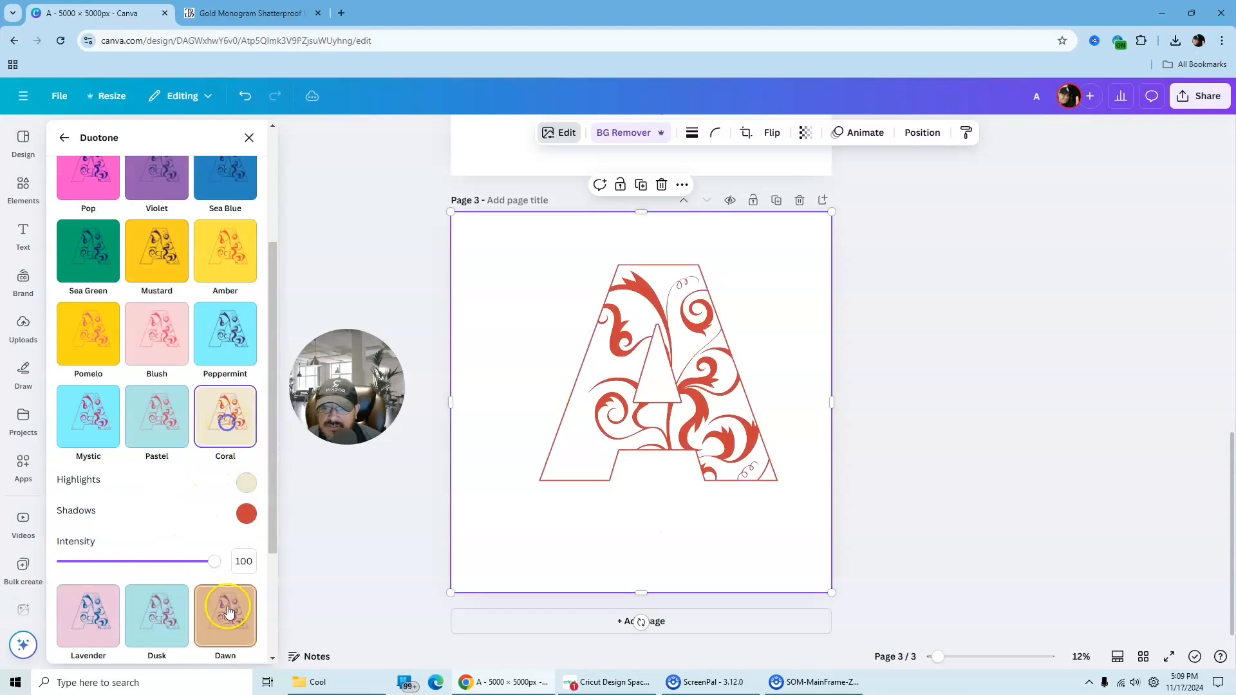
click(229, 608)
click(562, 245)
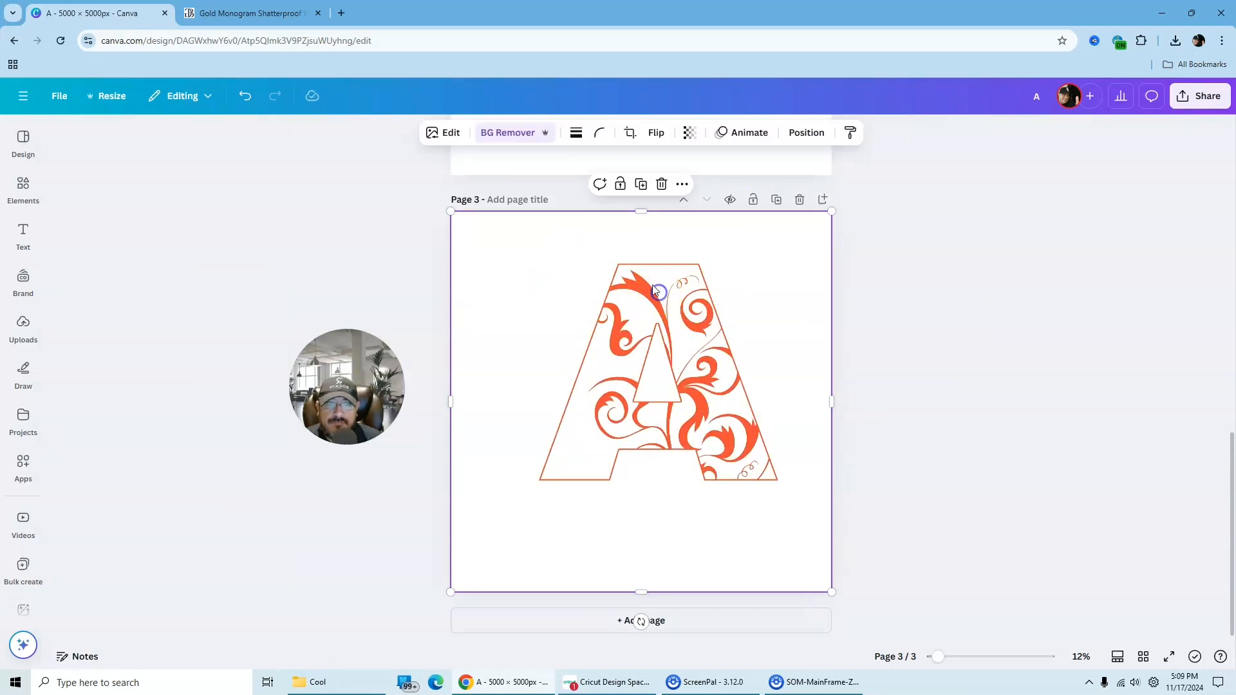
- Apply the Custom Duotone effect to the letter A image to give the outline and swirl a near-black colour
click(450, 134)
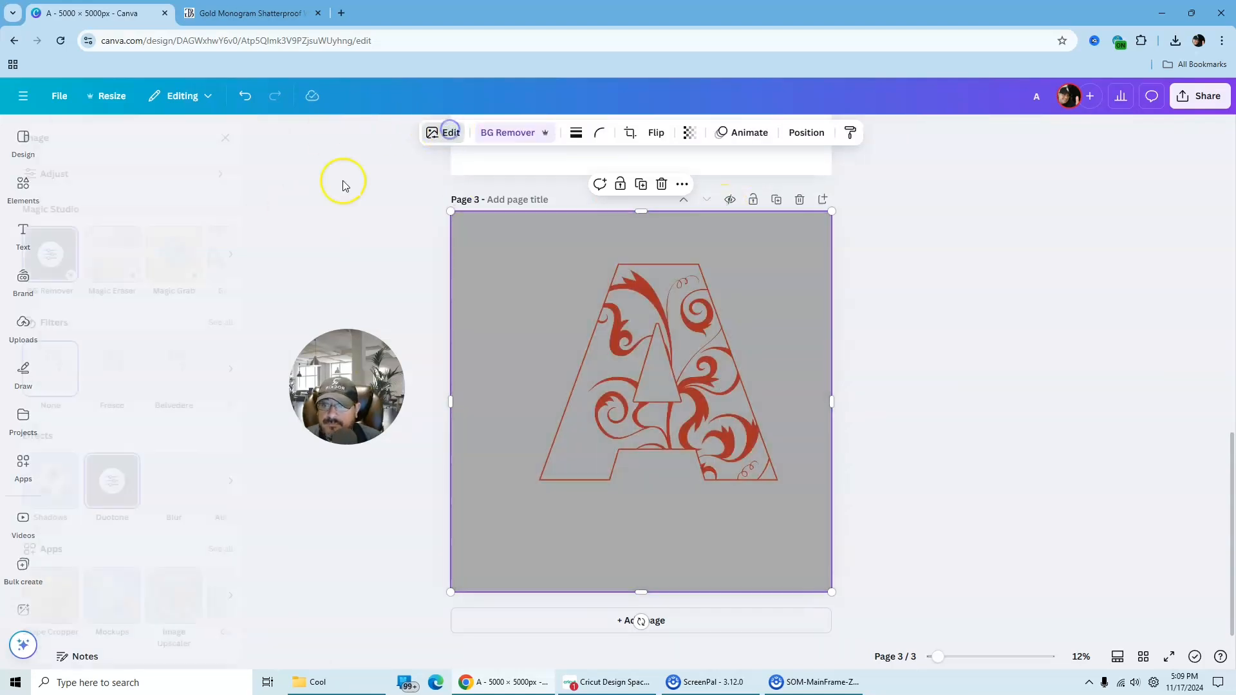
click(148, 481)
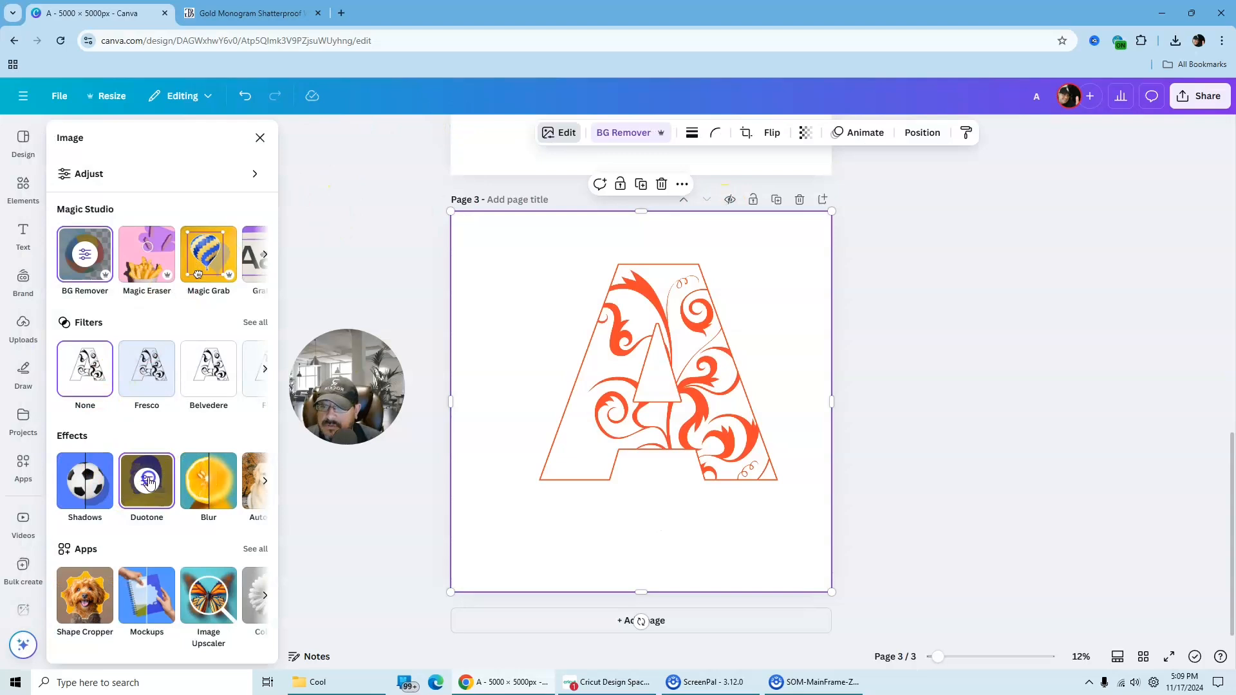
click(162, 370)
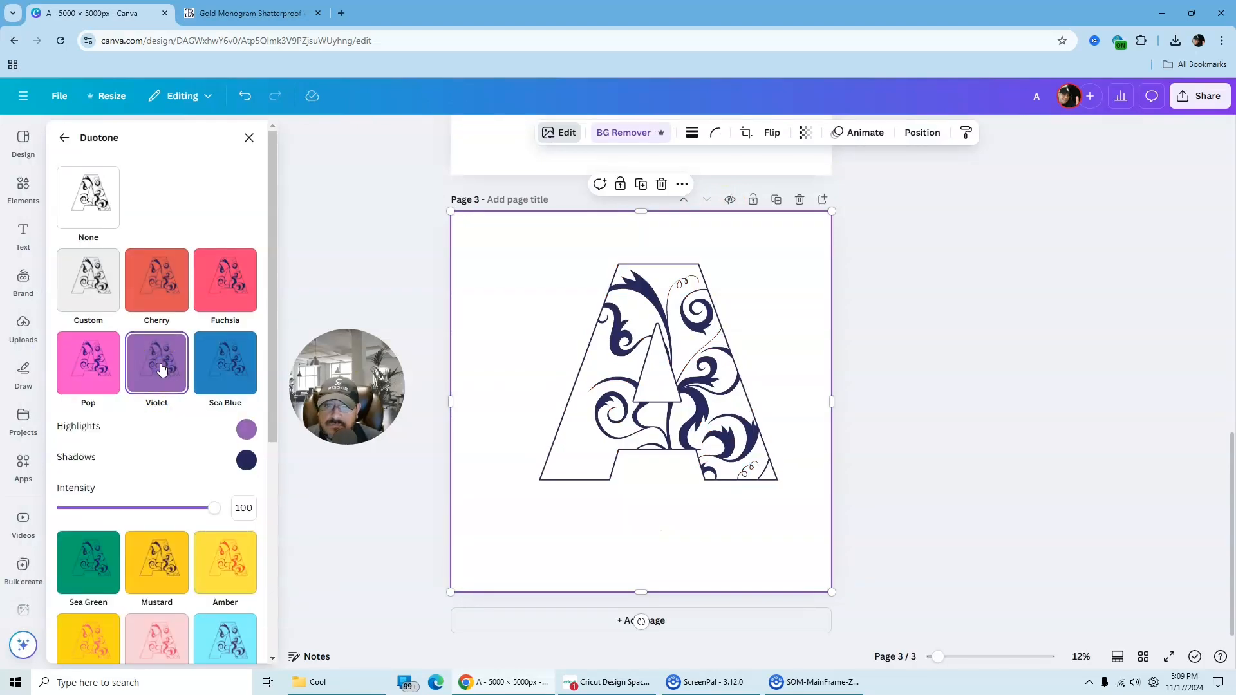
click(103, 277)
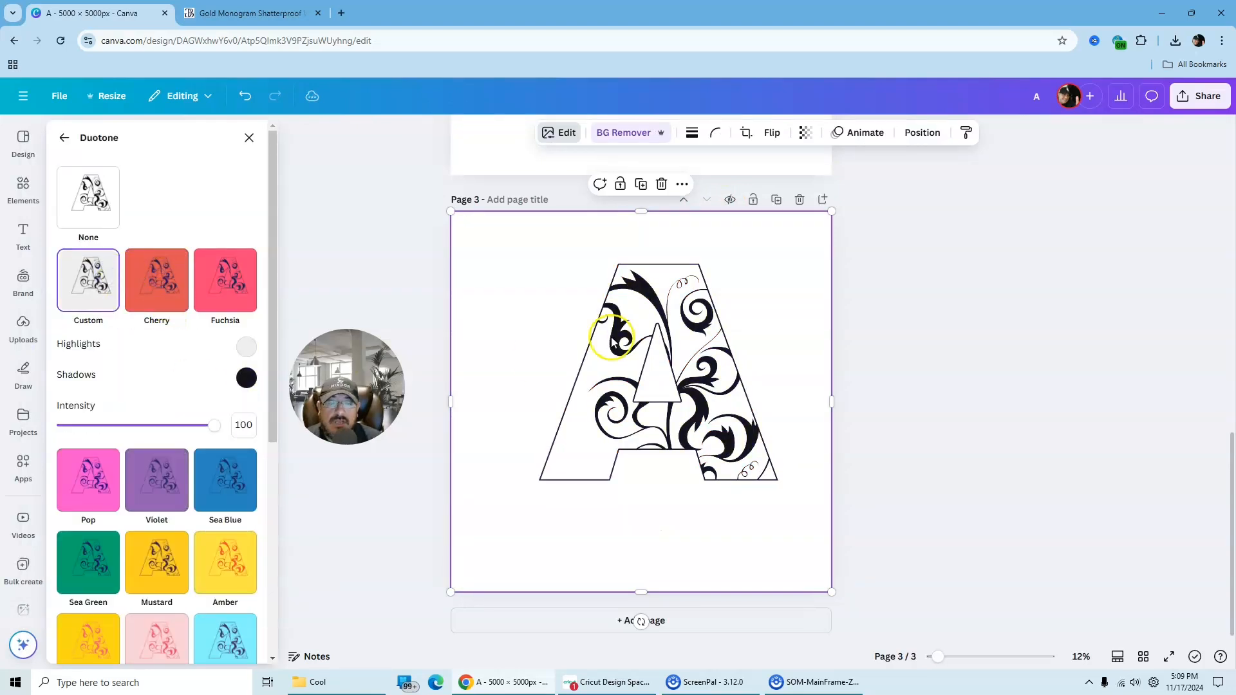
click(948, 287)
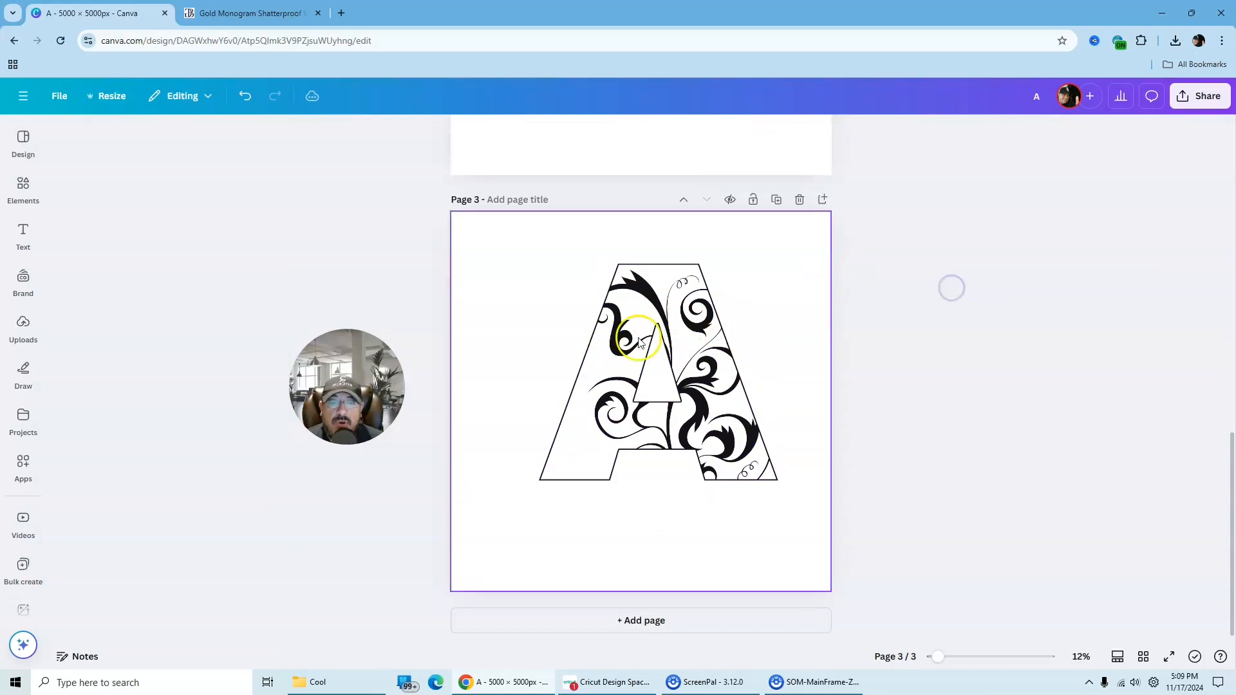
- Add a blank fourth page and open the elements search
click(629, 620)
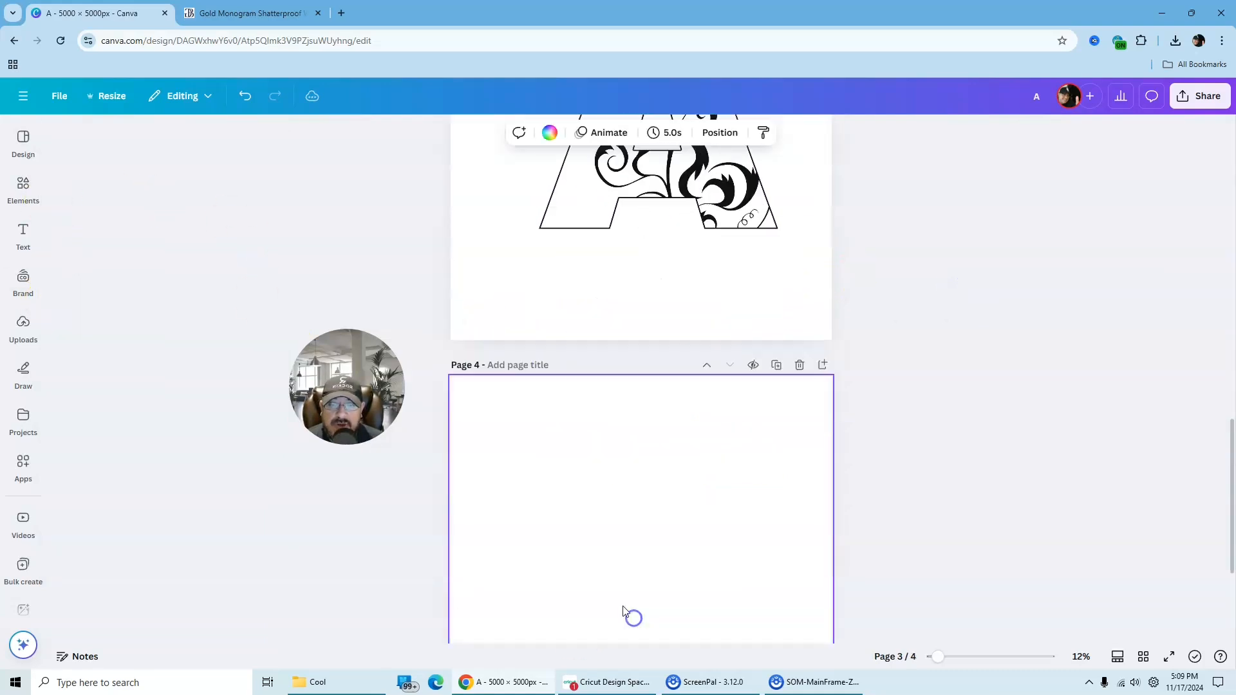
click(23, 238)
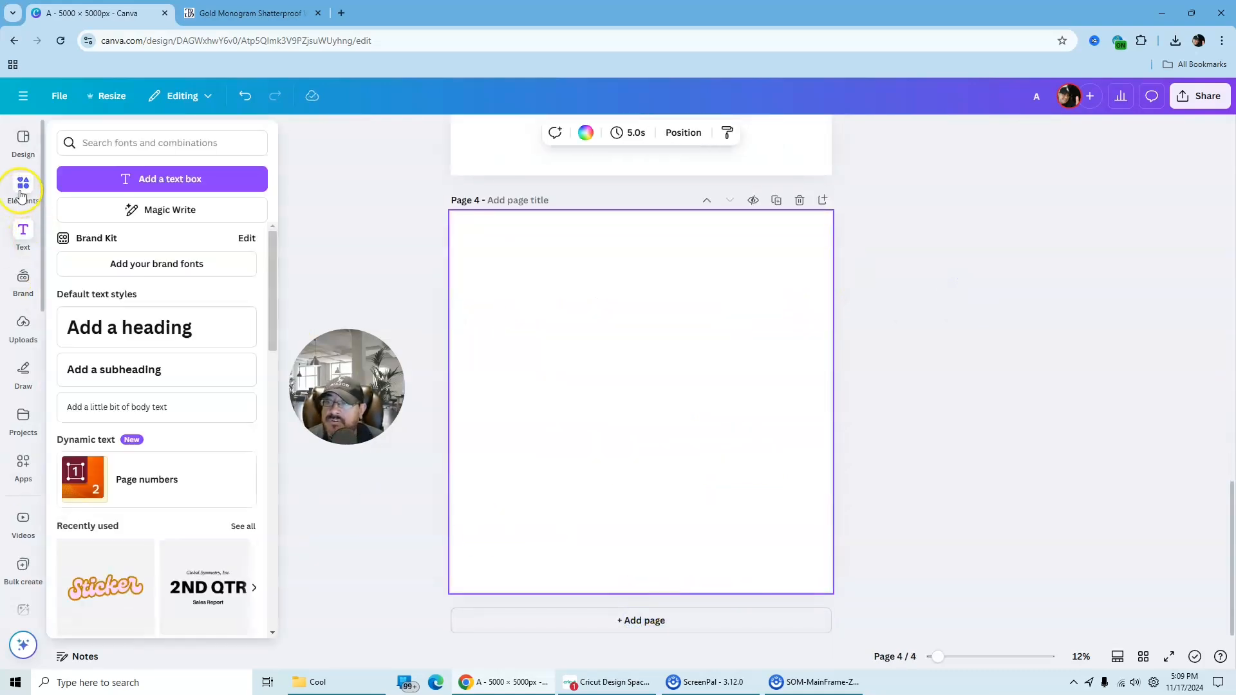
click(23, 188)
click(133, 146)
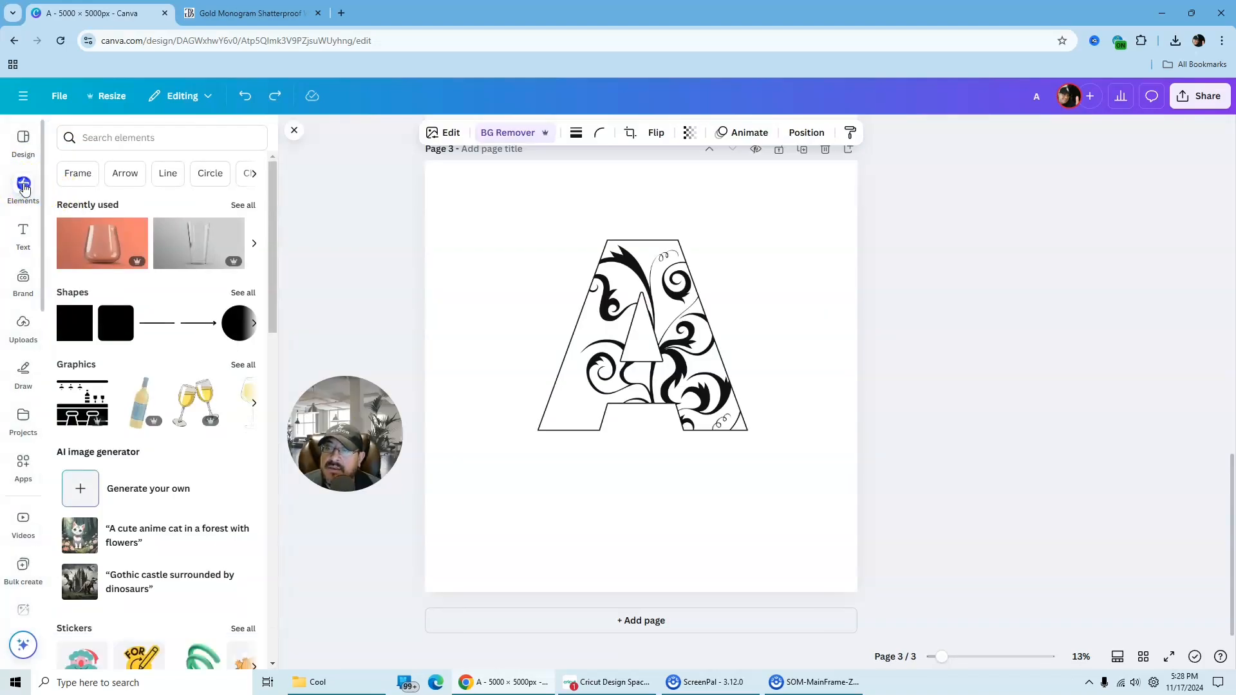
- Search the elements for "wine glass mockup" and place the photo of the gold gift box and stemless glass on page 3
click(142, 143)
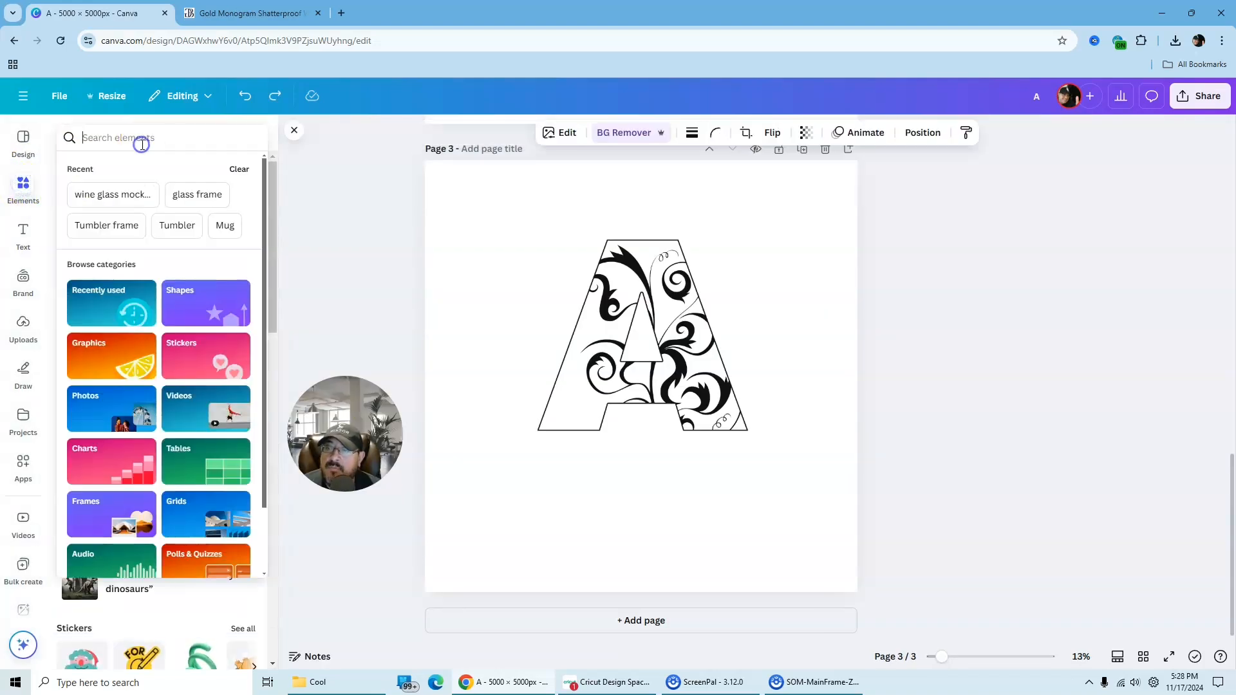
click(99, 203)
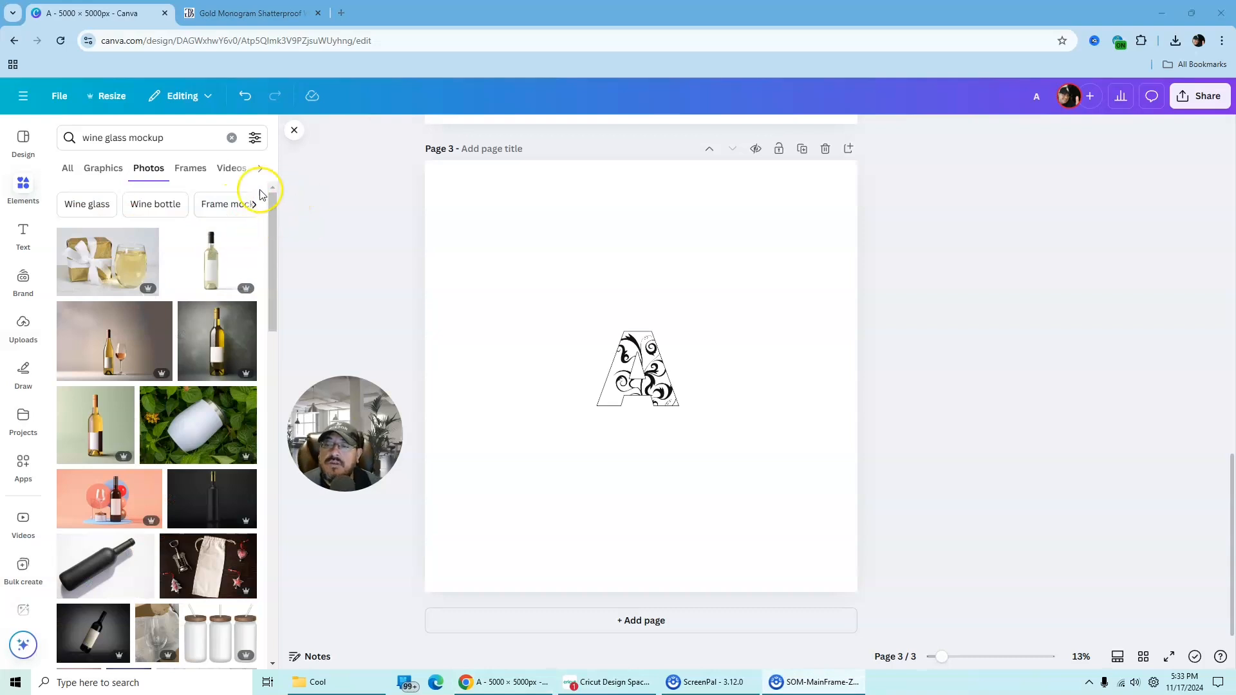
click(107, 266)
drag(683, 400, 646, 298)
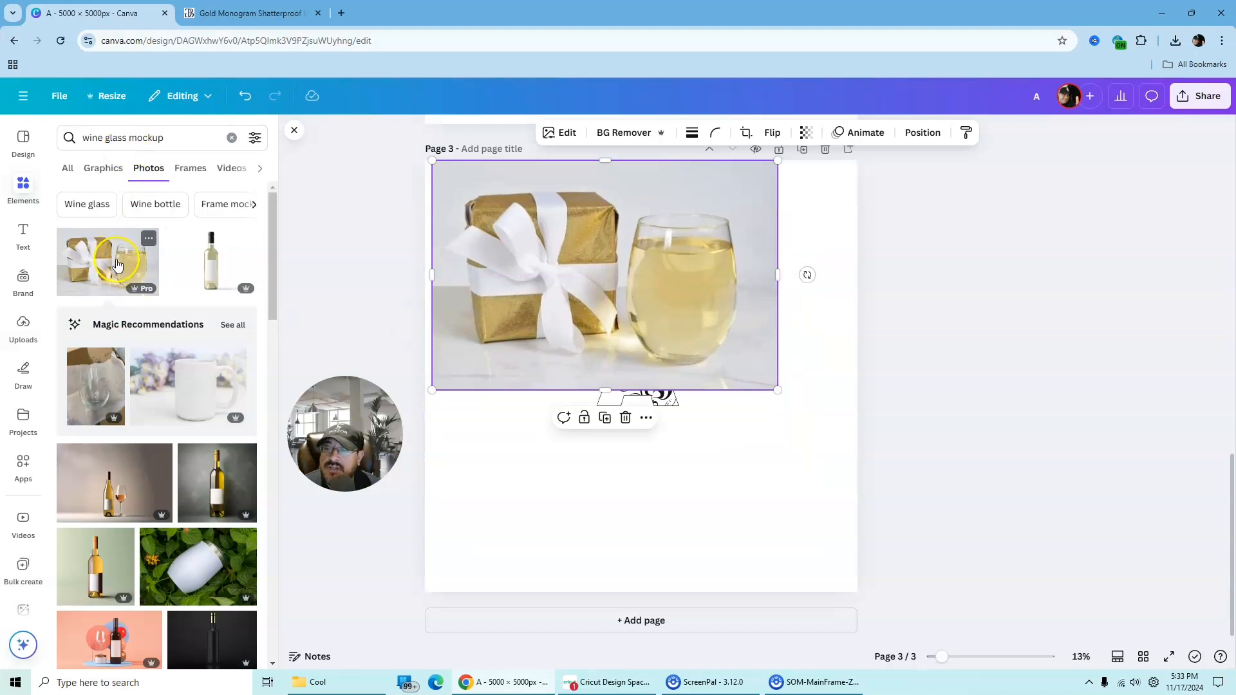
- Move the letter A clear of the mockup photo and enlarge the photo to the full page width
drag(640, 405, 753, 574)
mouse_move(725, 367)
mouse_down()
mouse_move(733, 398)
mouse_move(719, 360)
mouse_up()
drag(774, 392, 854, 451)
- Move the letter A over the wine glass and send the mockup photo to the back
drag(756, 551, 763, 345)
right_click(751, 335)
click(736, 333)
right_click(745, 365)
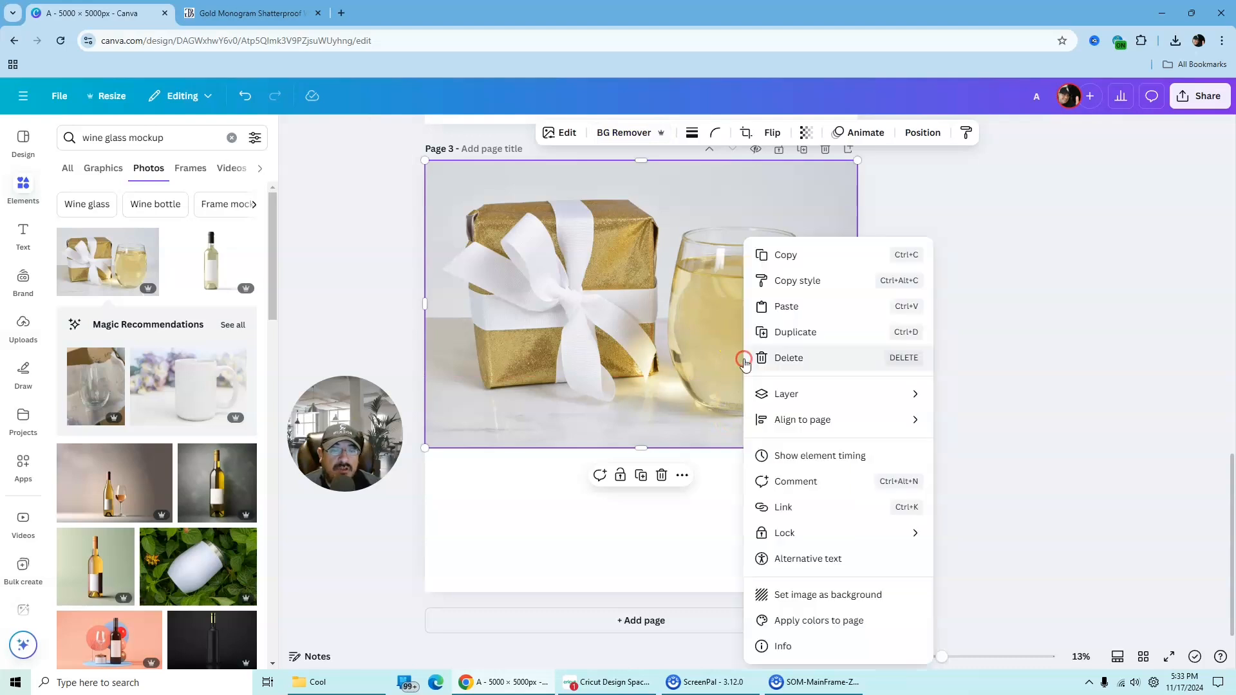
mouse_move(936, 392)
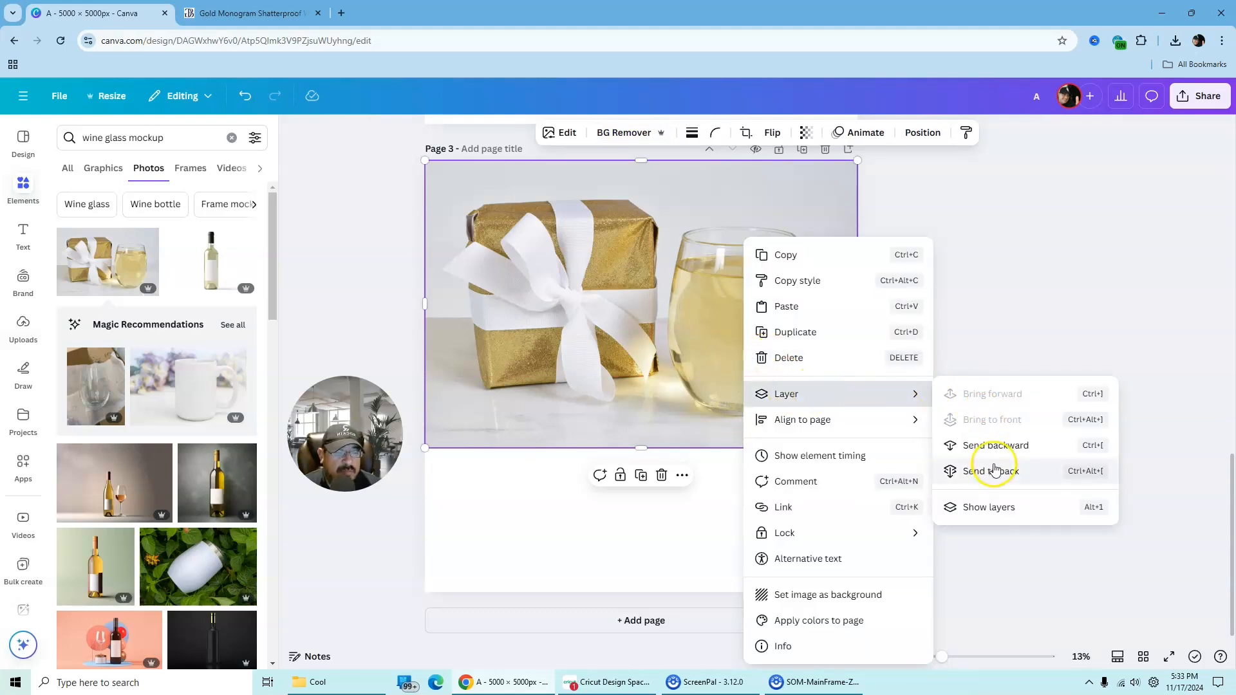
click(992, 471)
click(998, 422)
- Fine-tune the letter A's position so it sits centred on the front of the wine glass
click(750, 346)
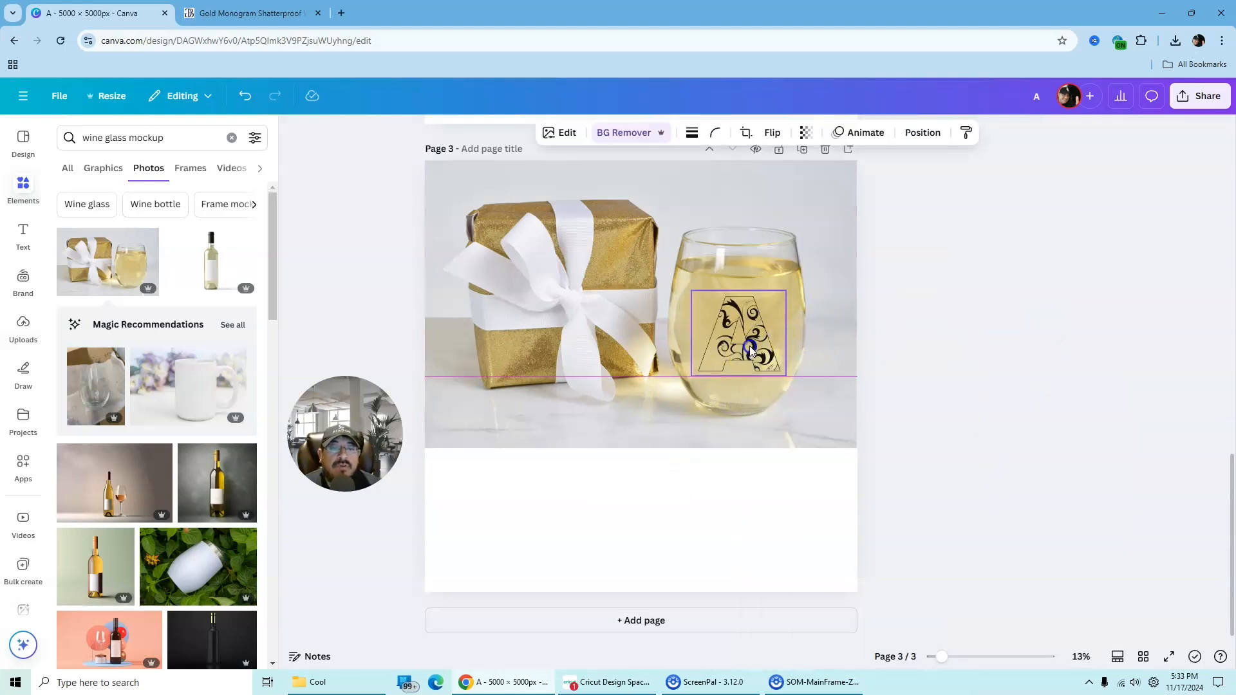
drag(749, 346, 750, 343)
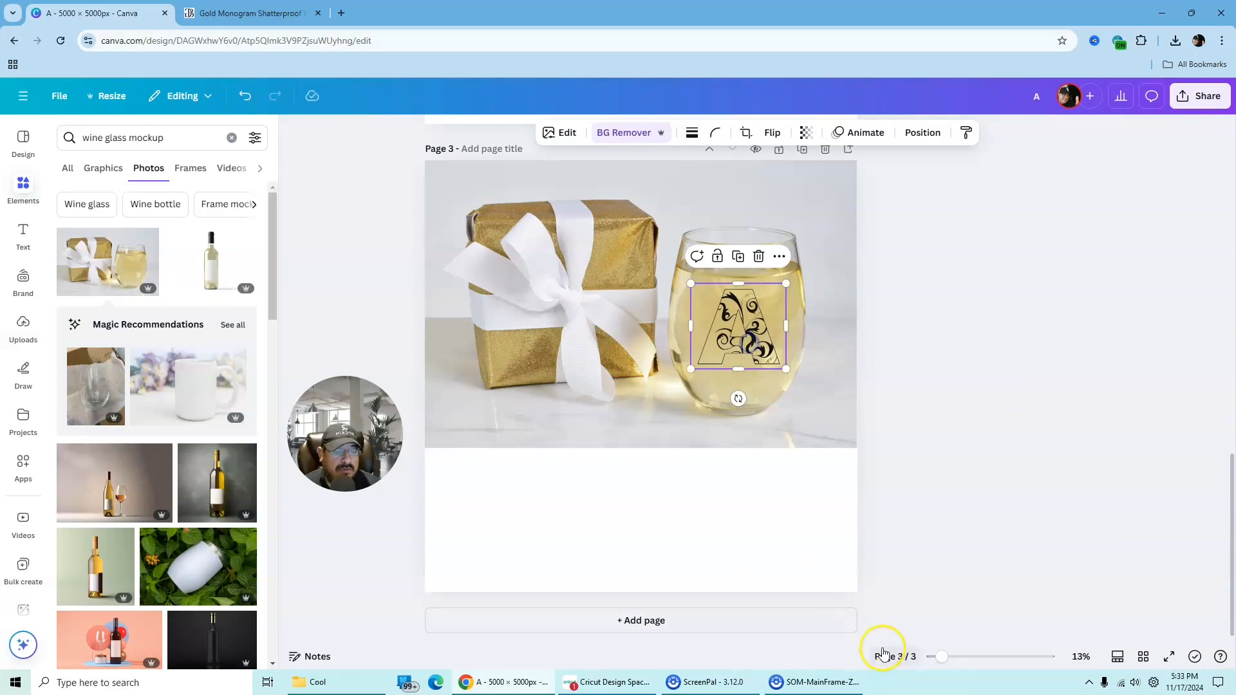
mouse_move(941, 658)
mouse_down()
mouse_move(974, 657)
mouse_move(960, 657)
mouse_up()
click(878, 601)
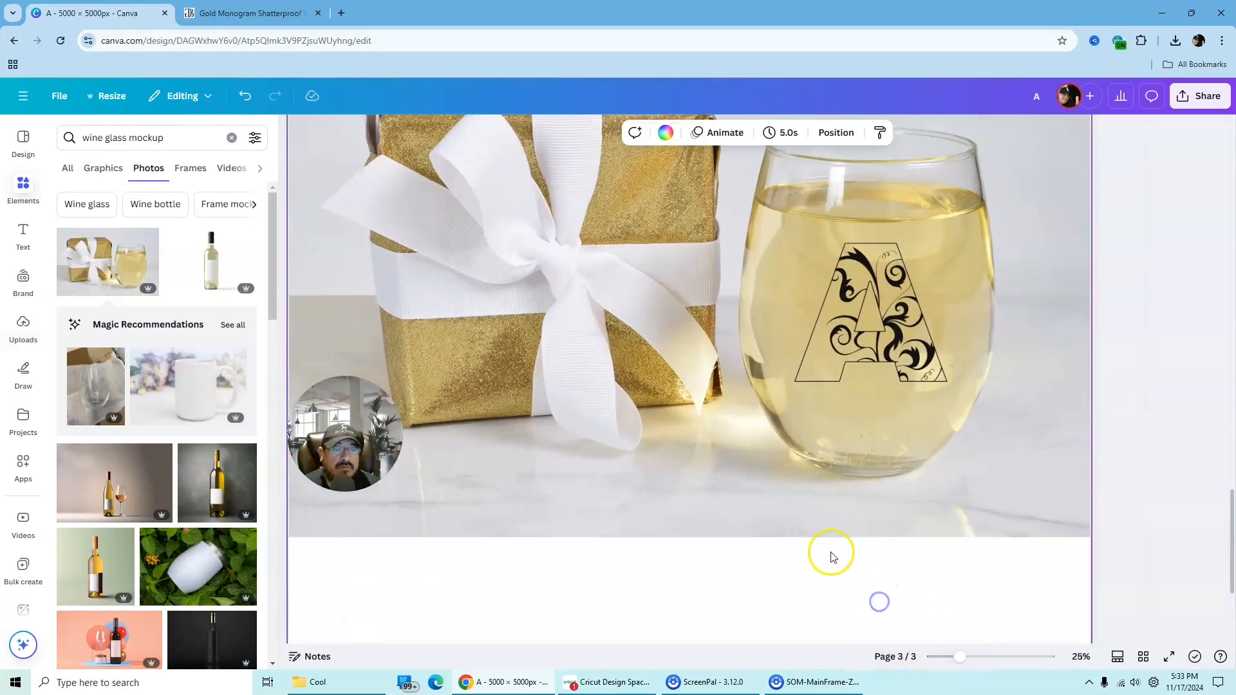
scroll(859, 513, down, 1)
scroll(859, 515, up, 7)
click(870, 522)
drag(870, 521, 876, 519)
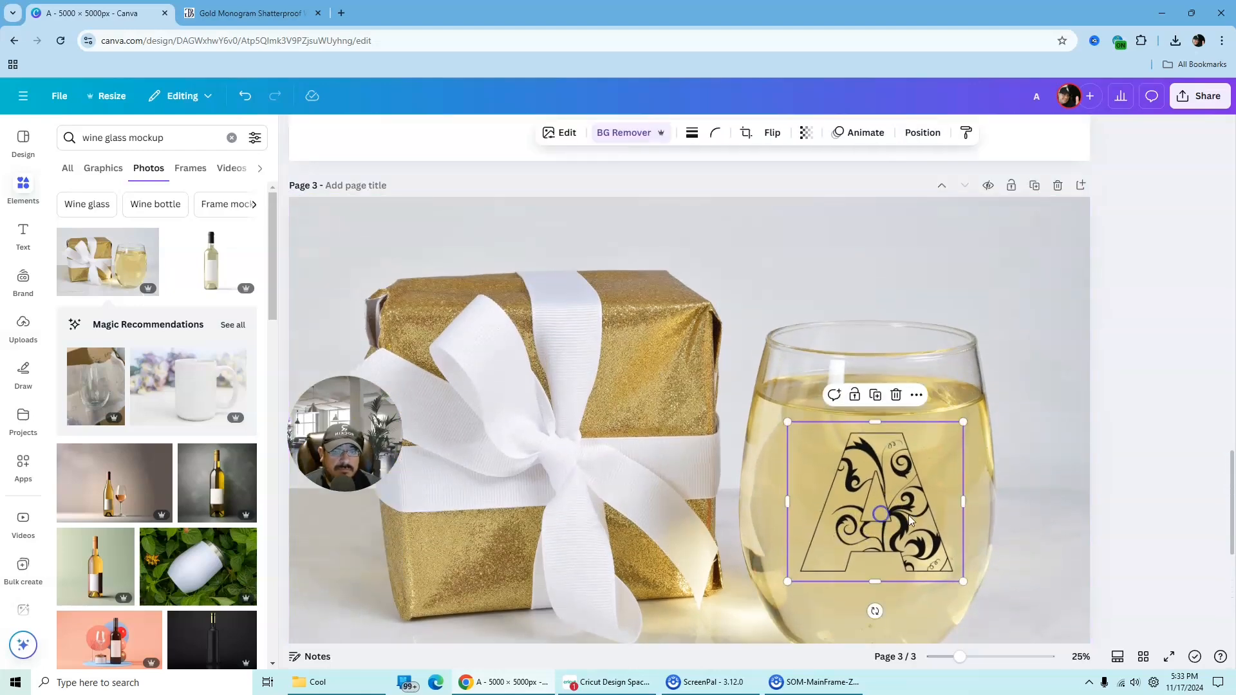
click(1133, 348)
scroll(1026, 480, down, 3)
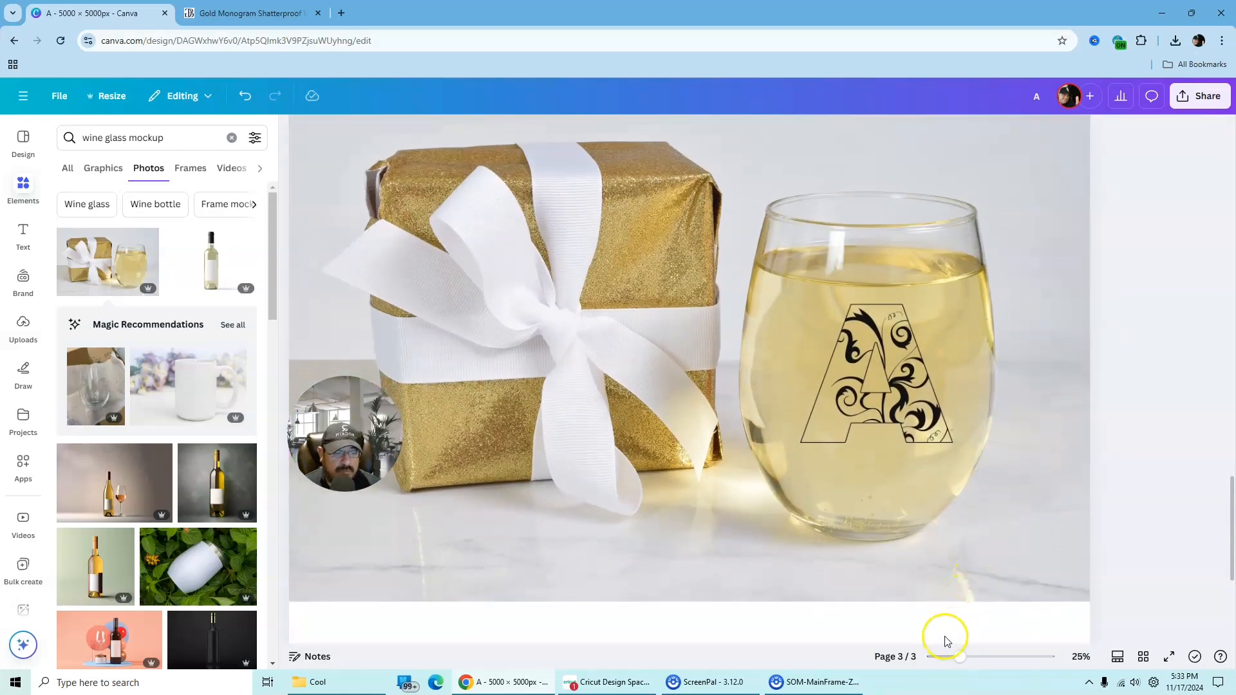
drag(958, 657, 946, 657)
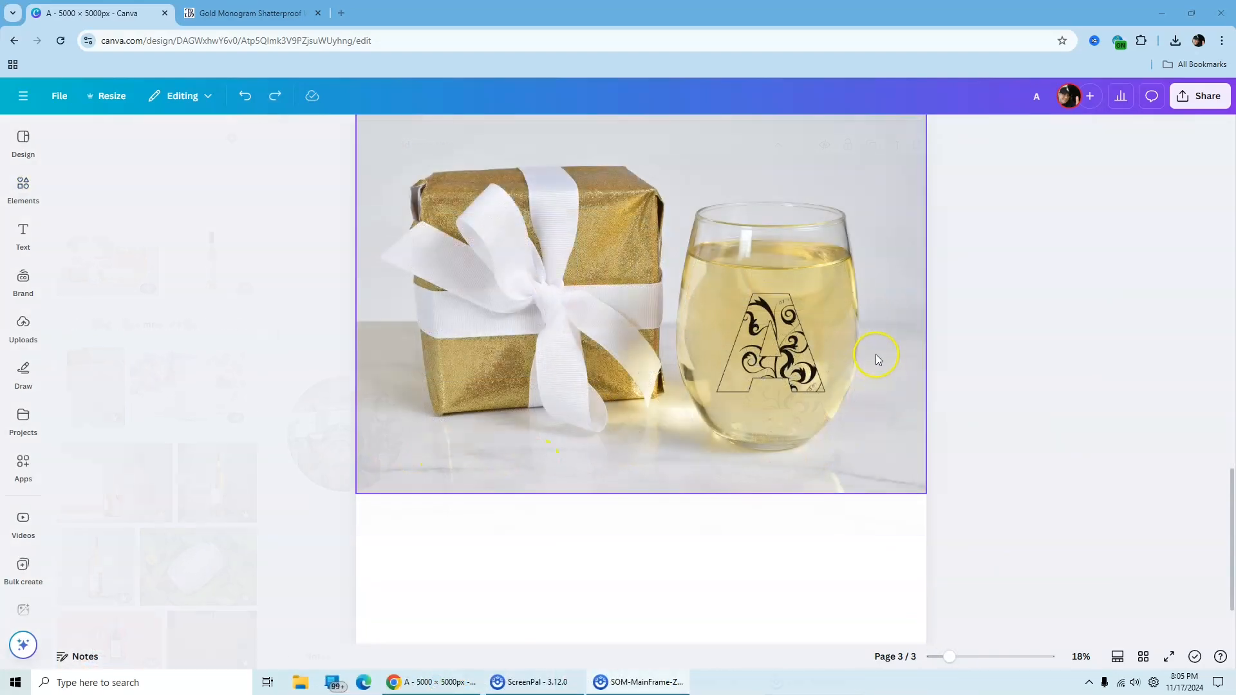
- Remove the mockup photo's background with BG Remover and crop the image tightly to the wine glass alone
drag(876, 368, 880, 383)
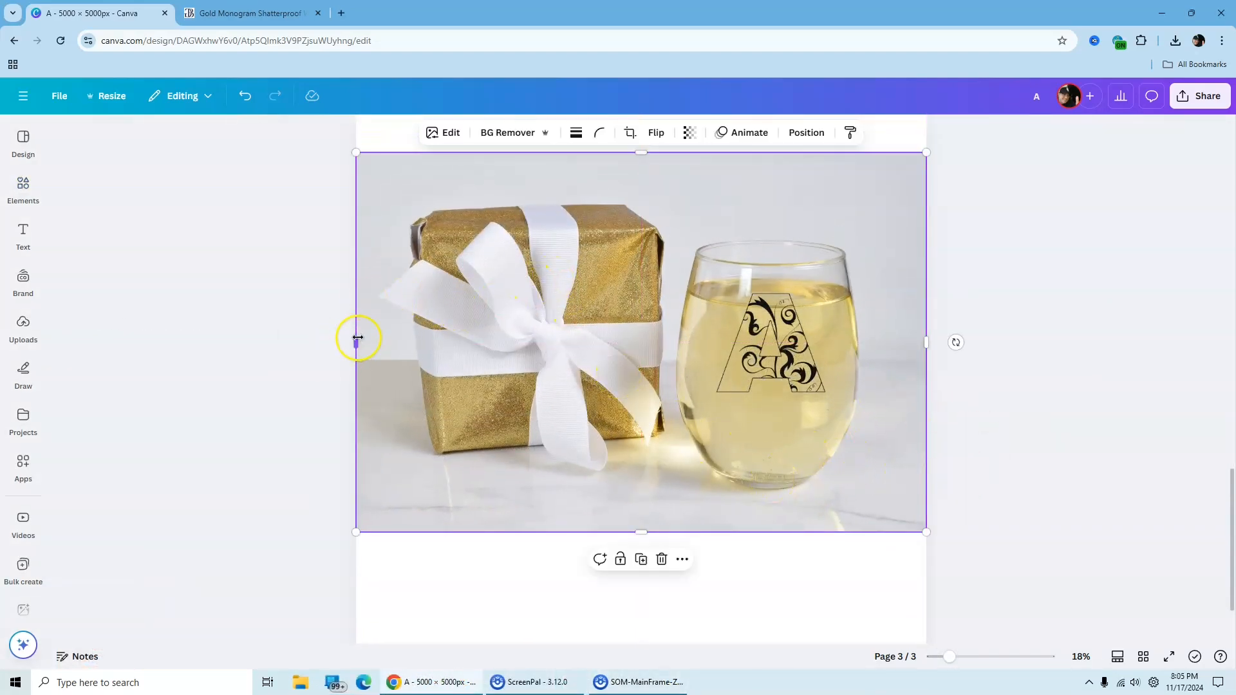
click(509, 133)
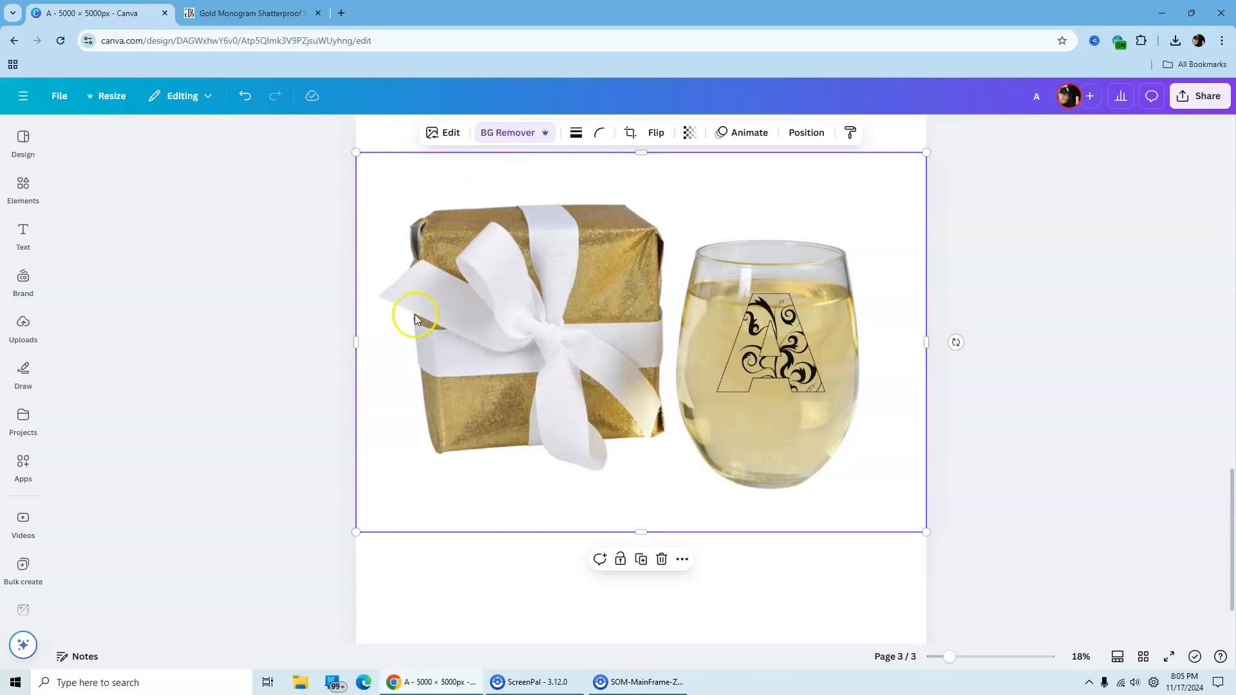
drag(355, 342, 668, 342)
drag(940, 348, 897, 345)
drag(807, 364, 743, 368)
click(871, 358)
drag(639, 170, 647, 240)
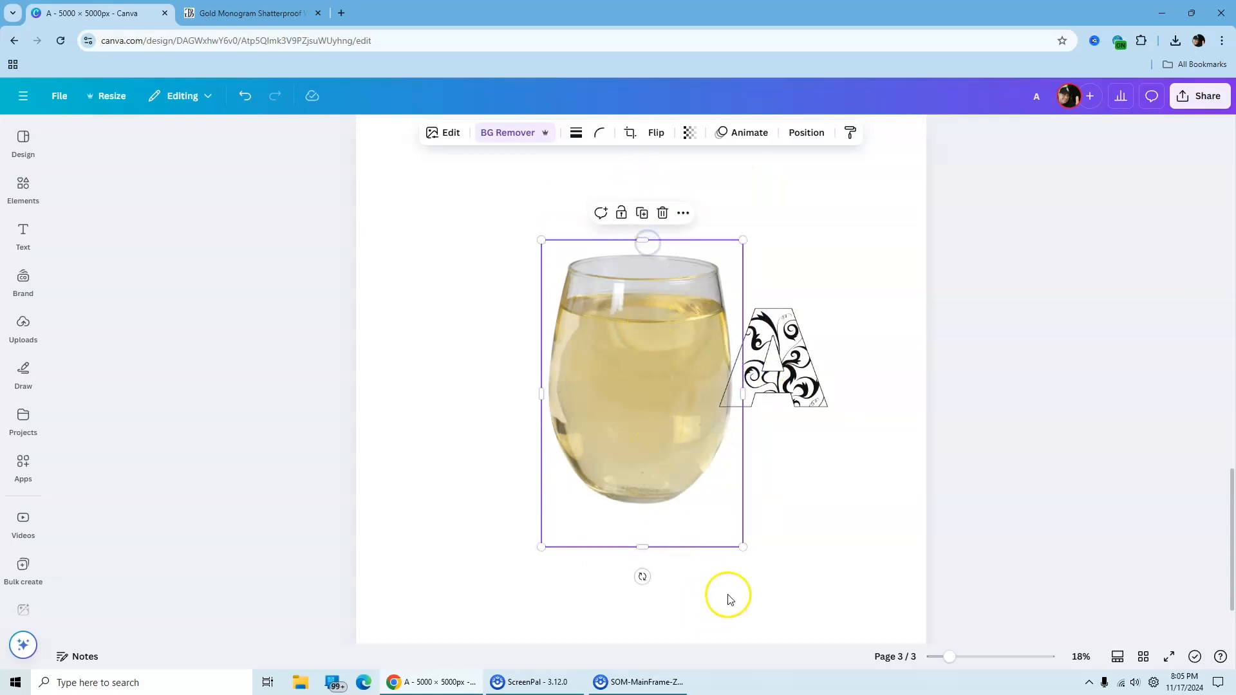
drag(641, 545, 639, 514)
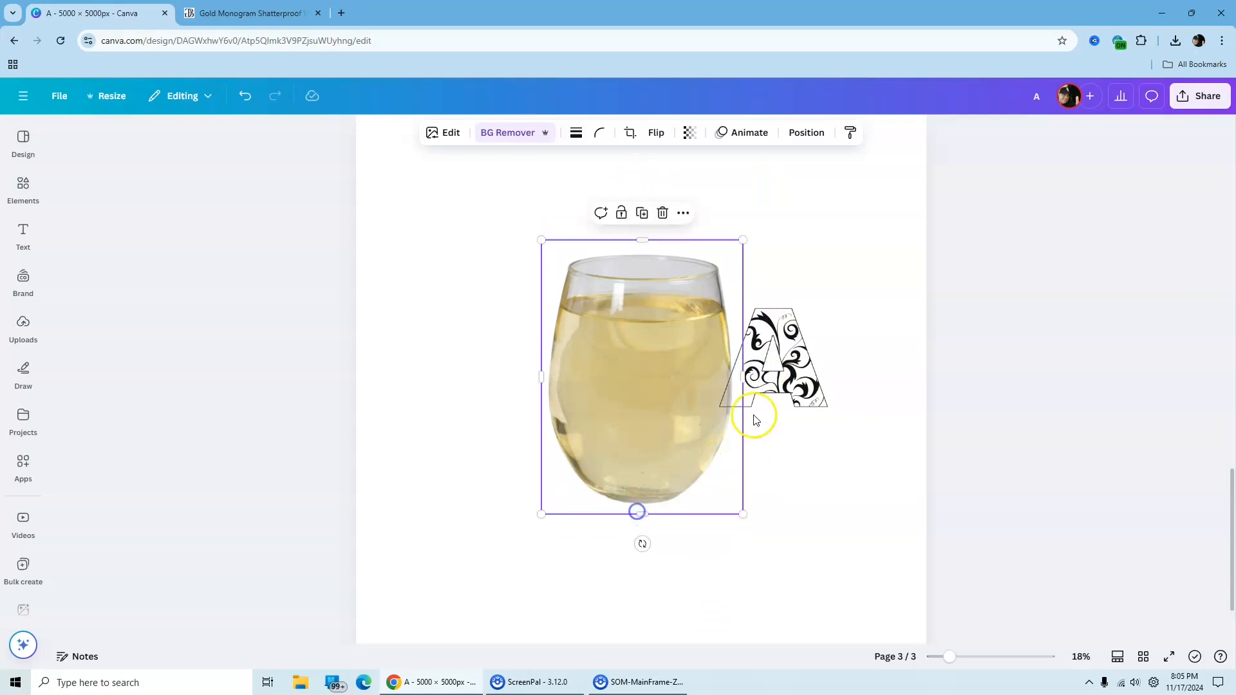
- Enlarge the cropped wine glass to about 3,702 × 4,942 px, filling the page height and centred horizontally
drag(629, 416, 461, 290)
scroll(644, 399, up, 1)
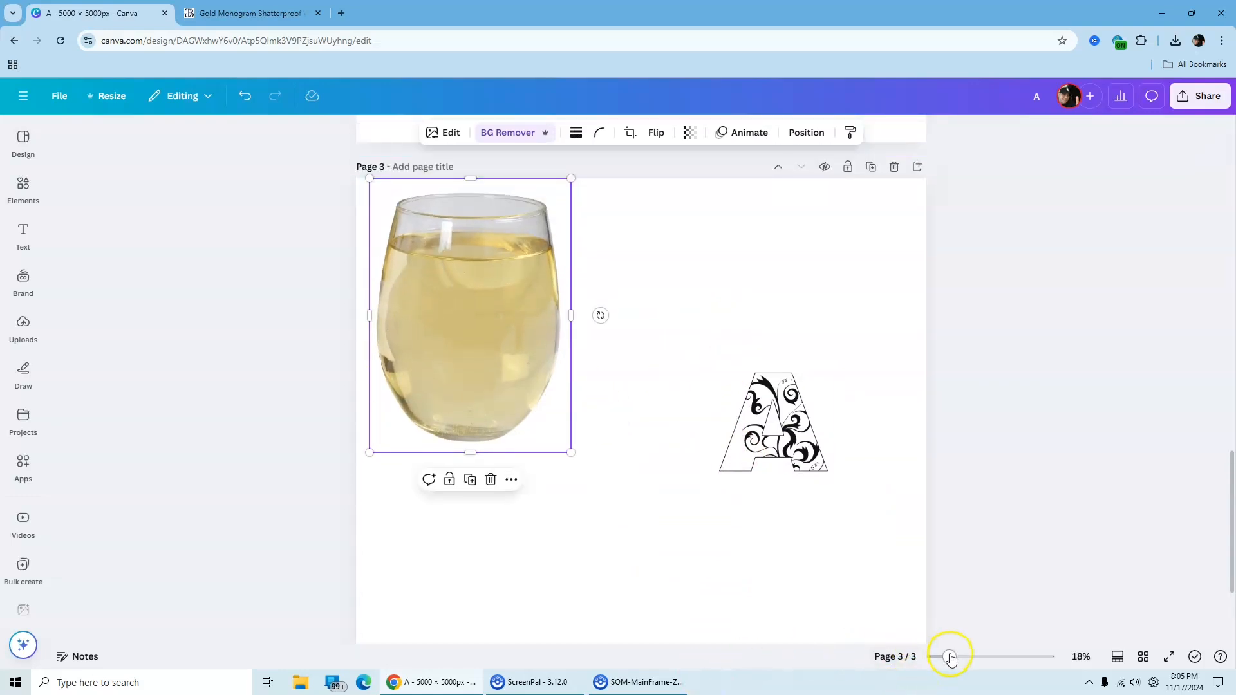
drag(950, 657, 945, 657)
scroll(933, 386, down, 1)
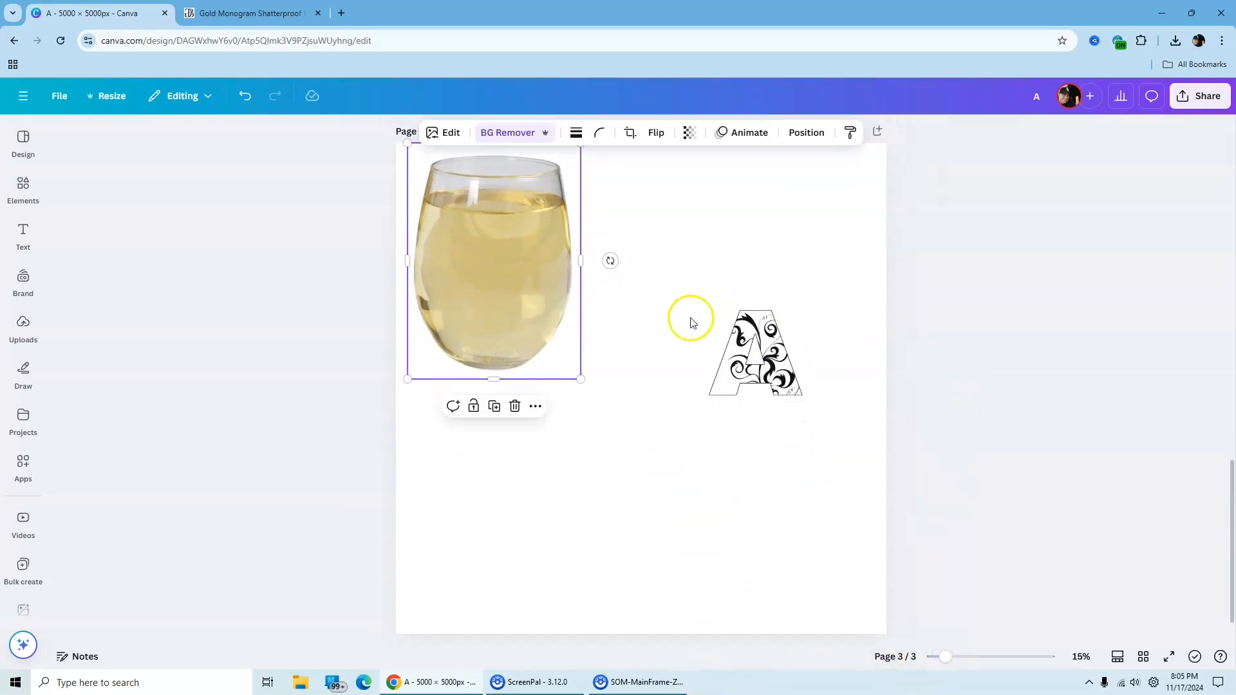
drag(580, 379, 847, 582)
drag(645, 334, 688, 329)
scroll(748, 253, up, 1)
drag(648, 198, 643, 204)
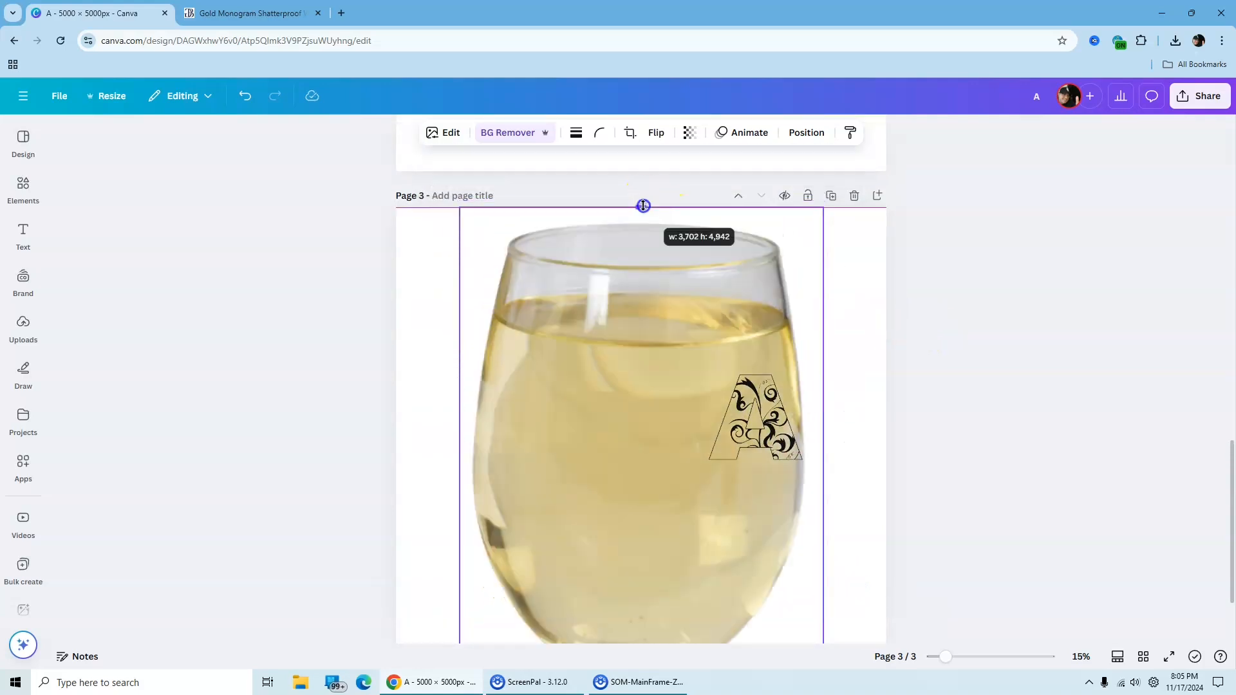
click(927, 376)
scroll(966, 449, up, 1)
scroll(966, 449, down, 3)
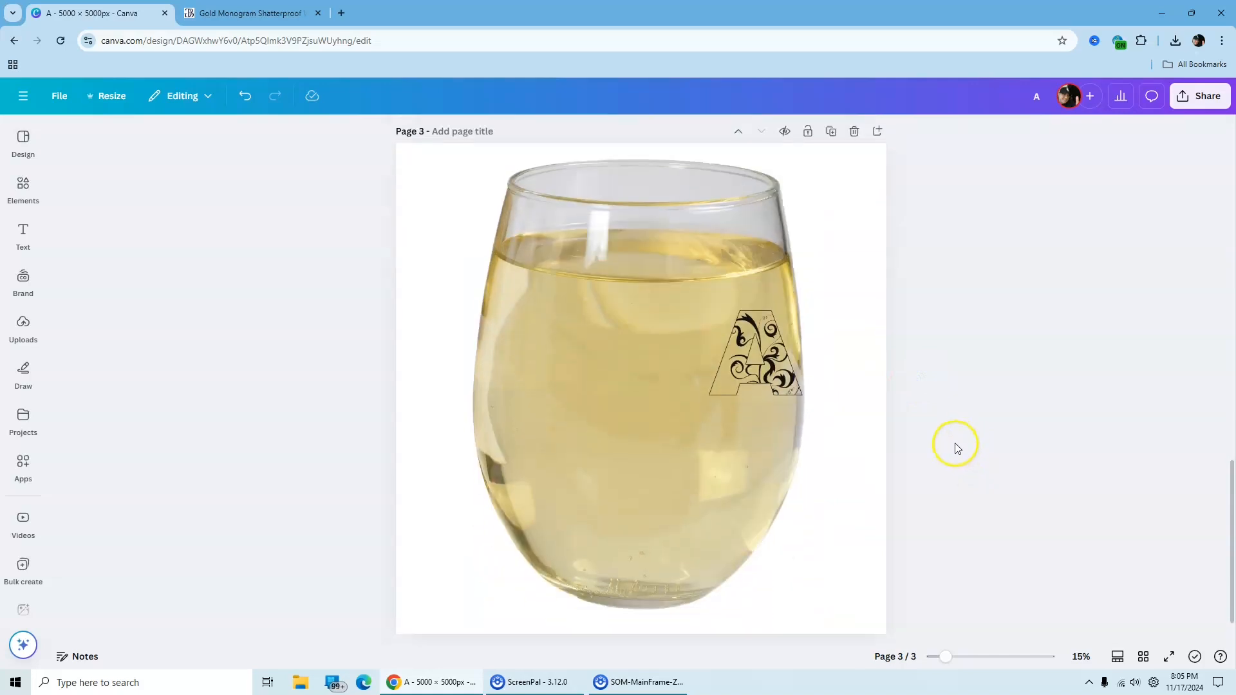
- Move the letter A to the middle of the enlarged wine glass and scale it up to suit the glass
drag(762, 334, 655, 389)
drag(600, 318, 510, 249)
mouse_move(651, 335)
mouse_down()
mouse_move(696, 378)
mouse_move(664, 352)
mouse_up()
click(1009, 299)
click(1061, 264)
- Add the black scroll flourish divider from the swirl floral graphics and place it centred just beneath the letter A
click(22, 187)
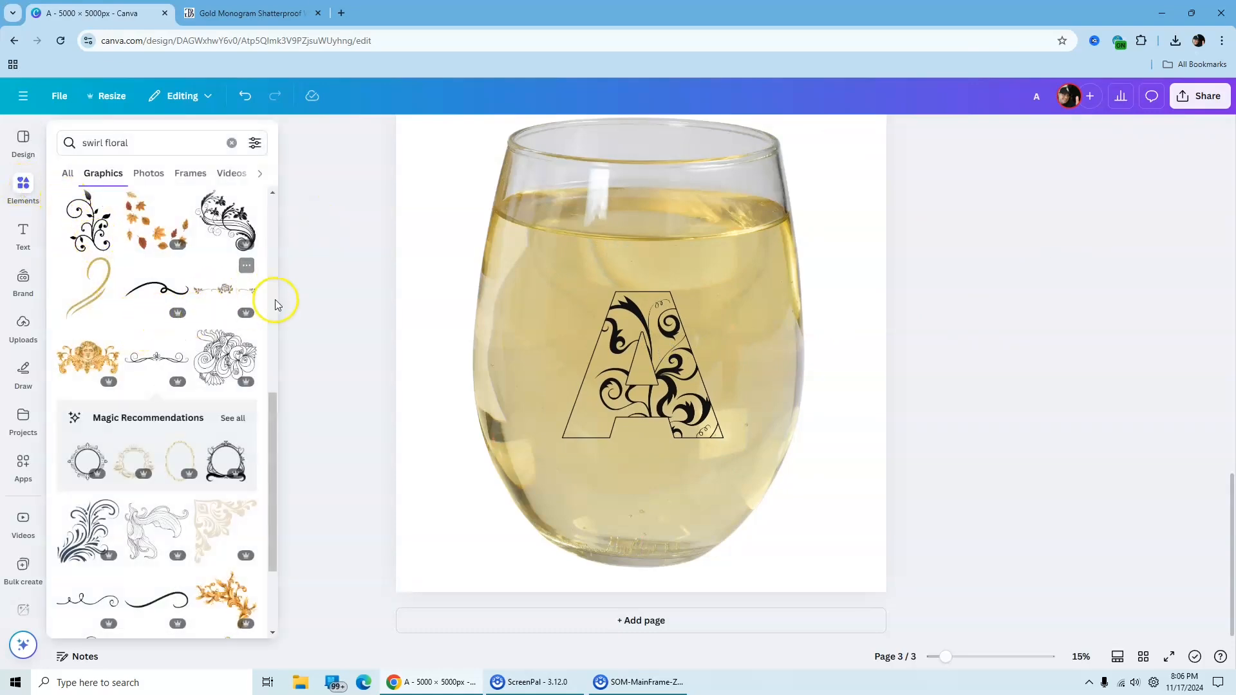
click(143, 359)
click(635, 354)
drag(636, 354, 644, 449)
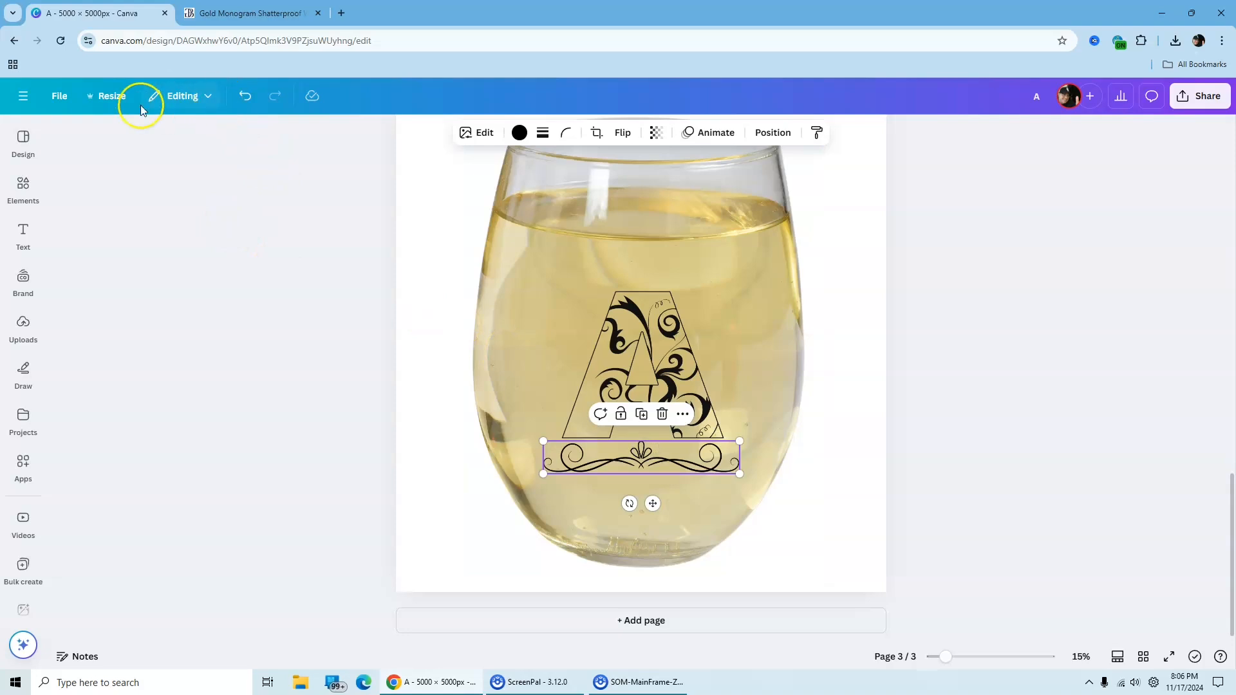
click(864, 314)
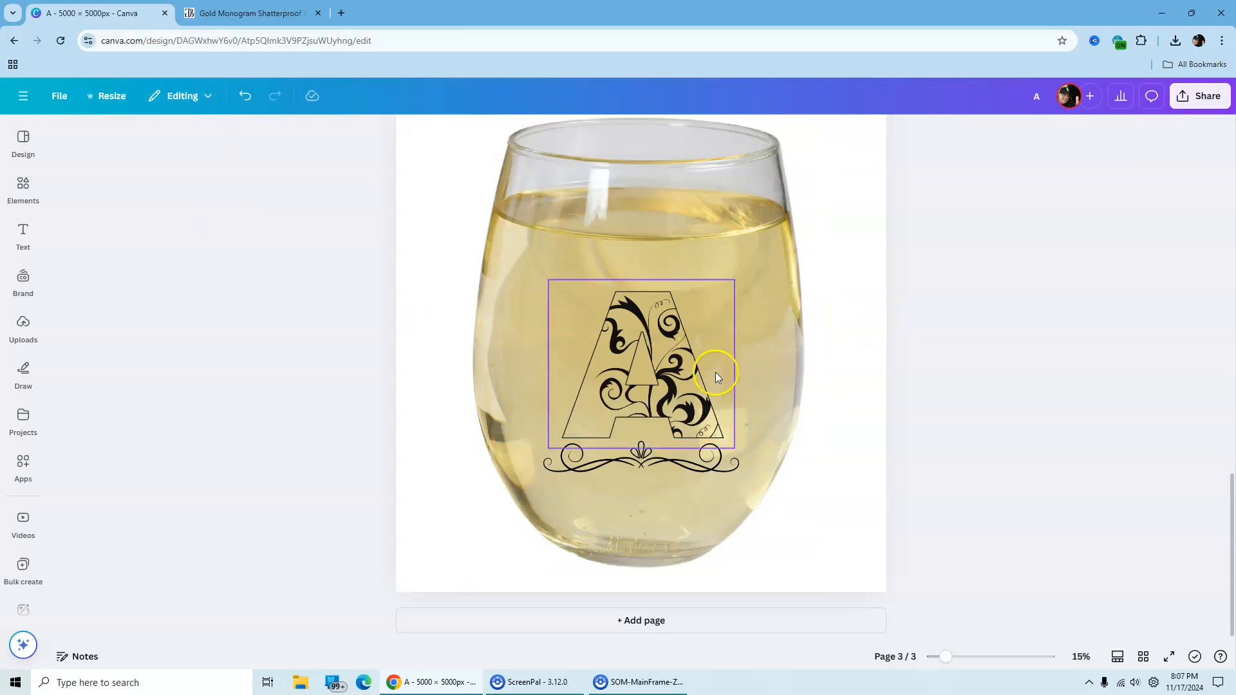
click(647, 459)
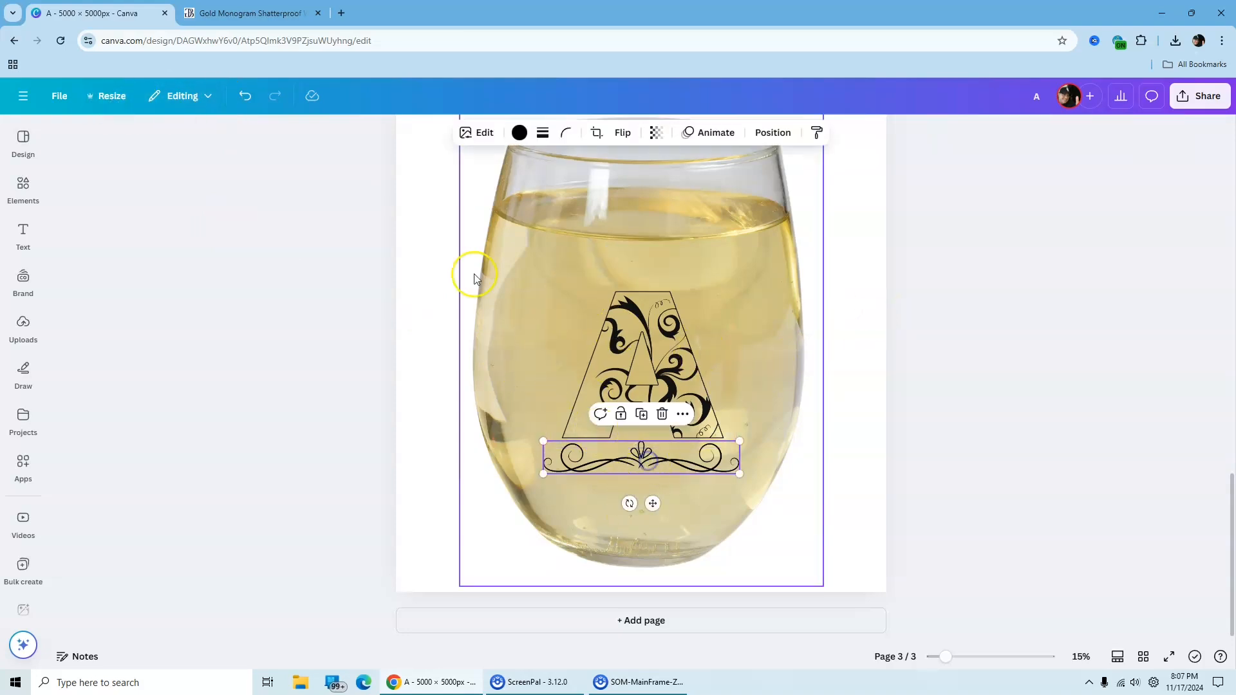
- Browse the swirl floral graphics for another ornament to frame the letter A
click(19, 136)
click(11, 251)
click(23, 188)
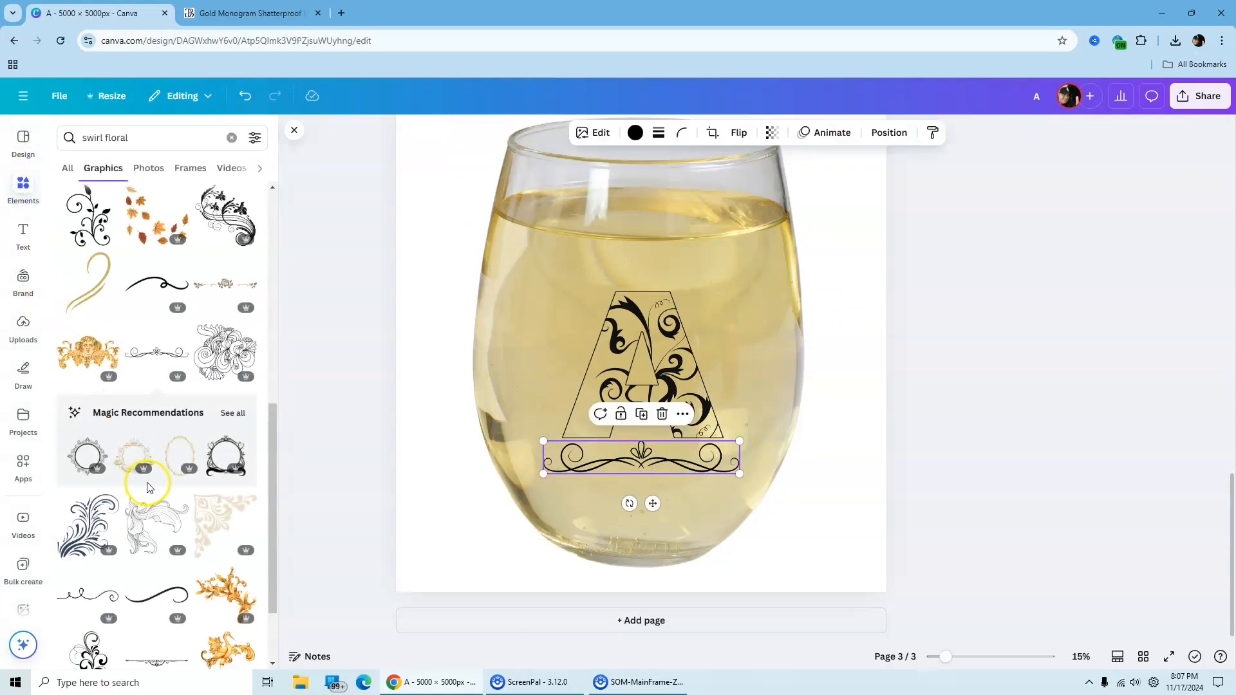
scroll(201, 437, down, 5)
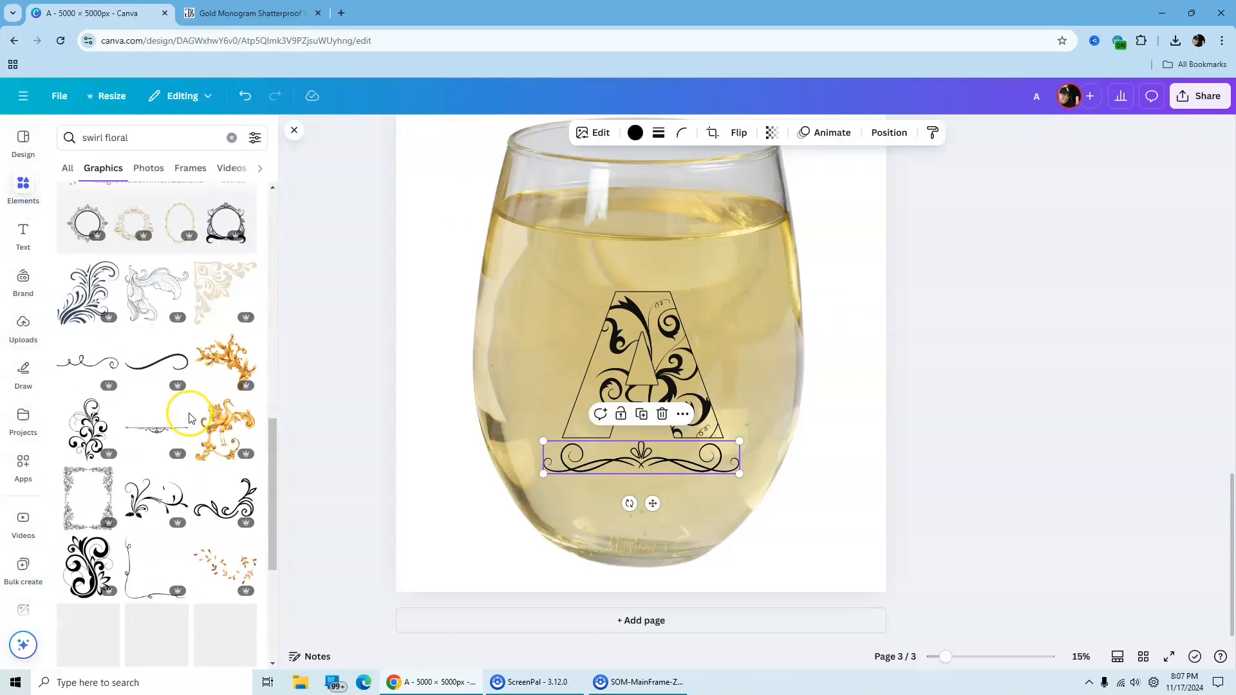
scroll(189, 420, down, 3)
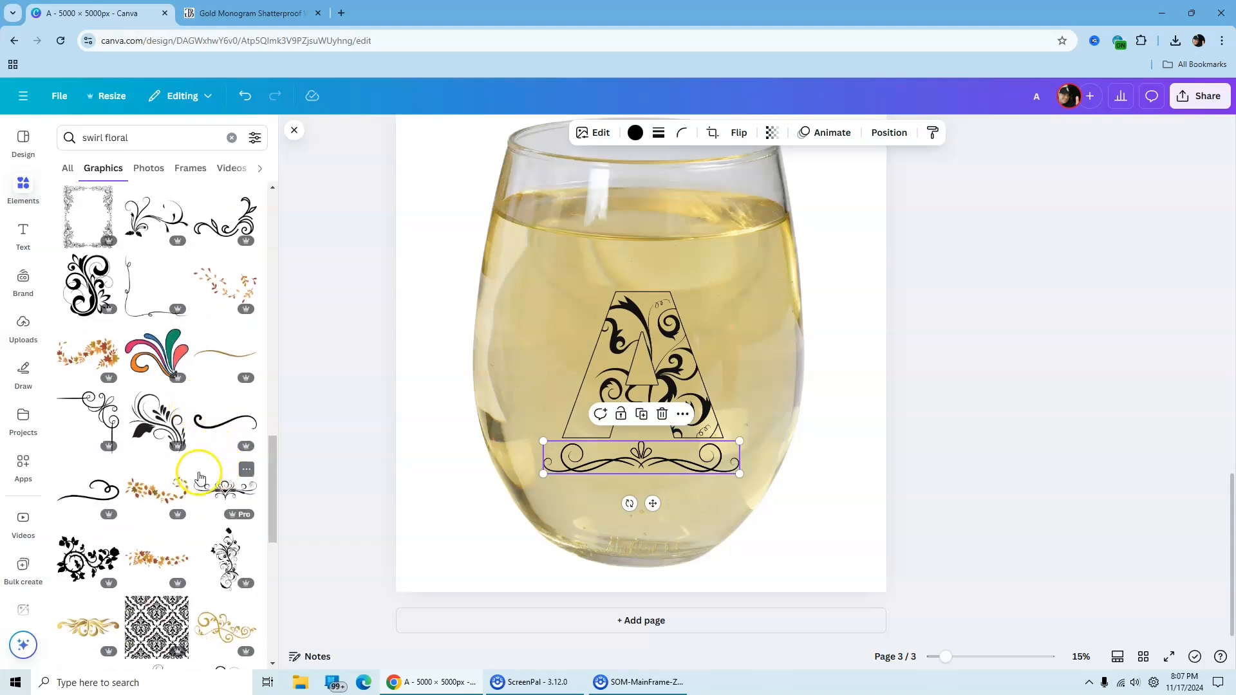
scroll(195, 468, down, 1)
scroll(195, 468, down, 2)
scroll(196, 468, down, 2)
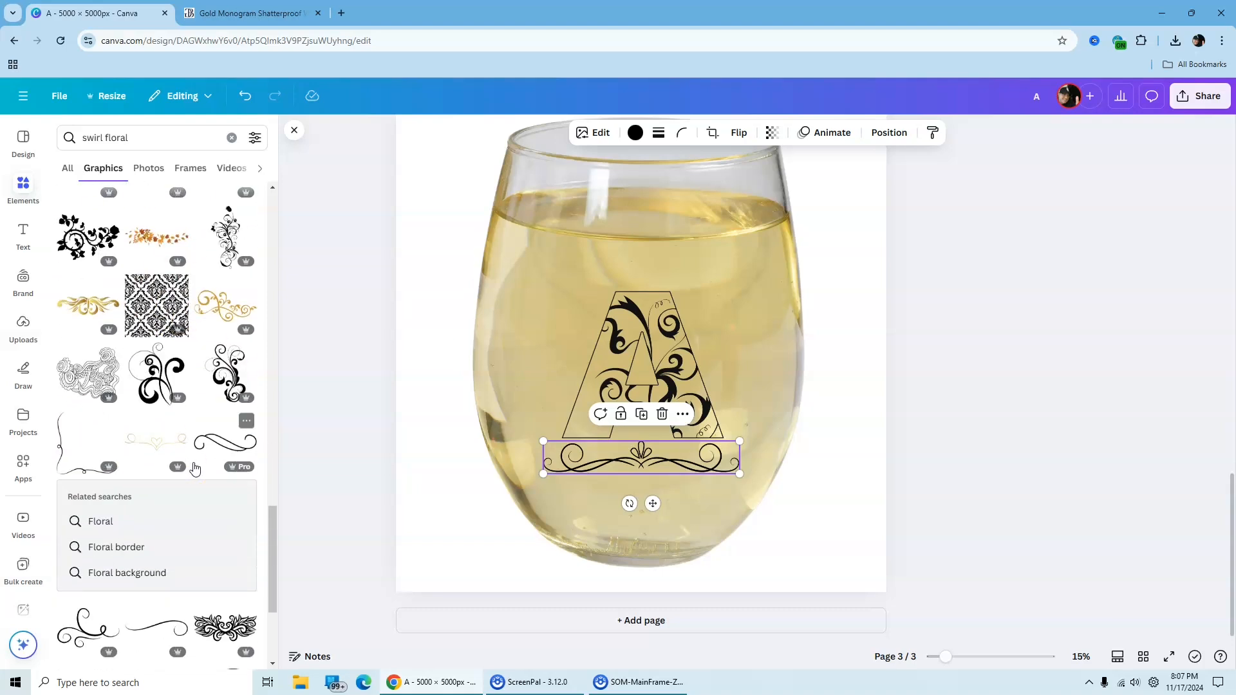
scroll(195, 468, down, 3)
scroll(195, 468, down, 2)
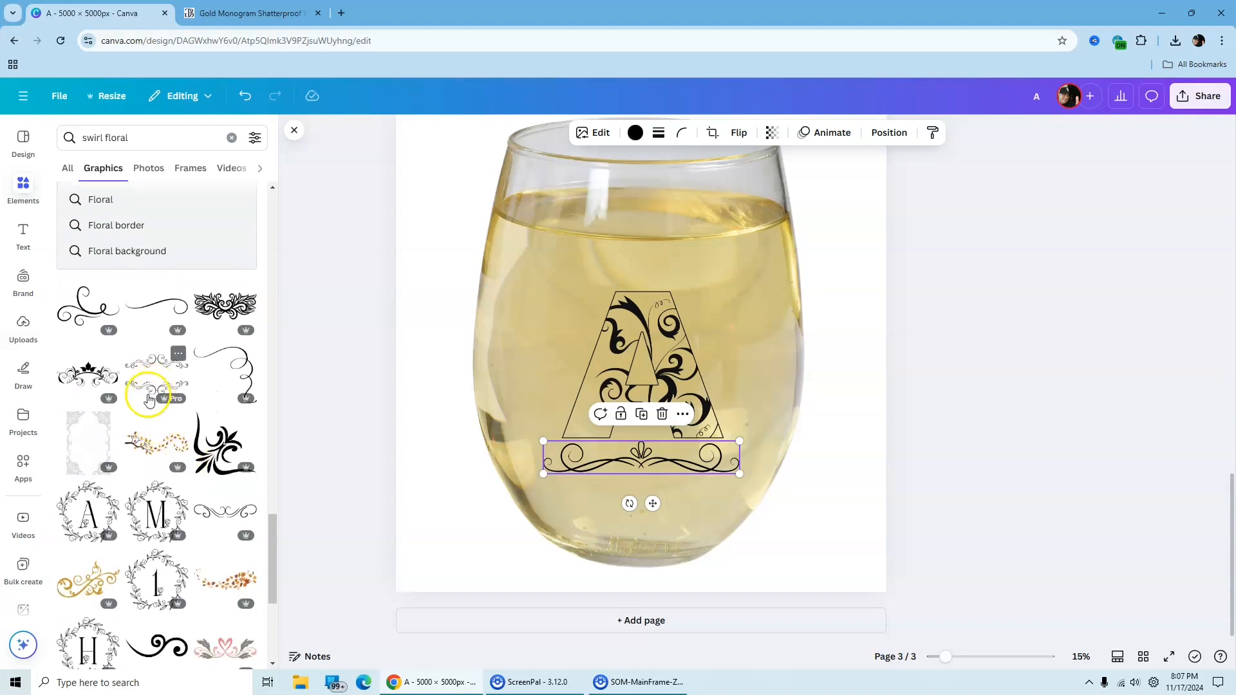
scroll(148, 399, down, 2)
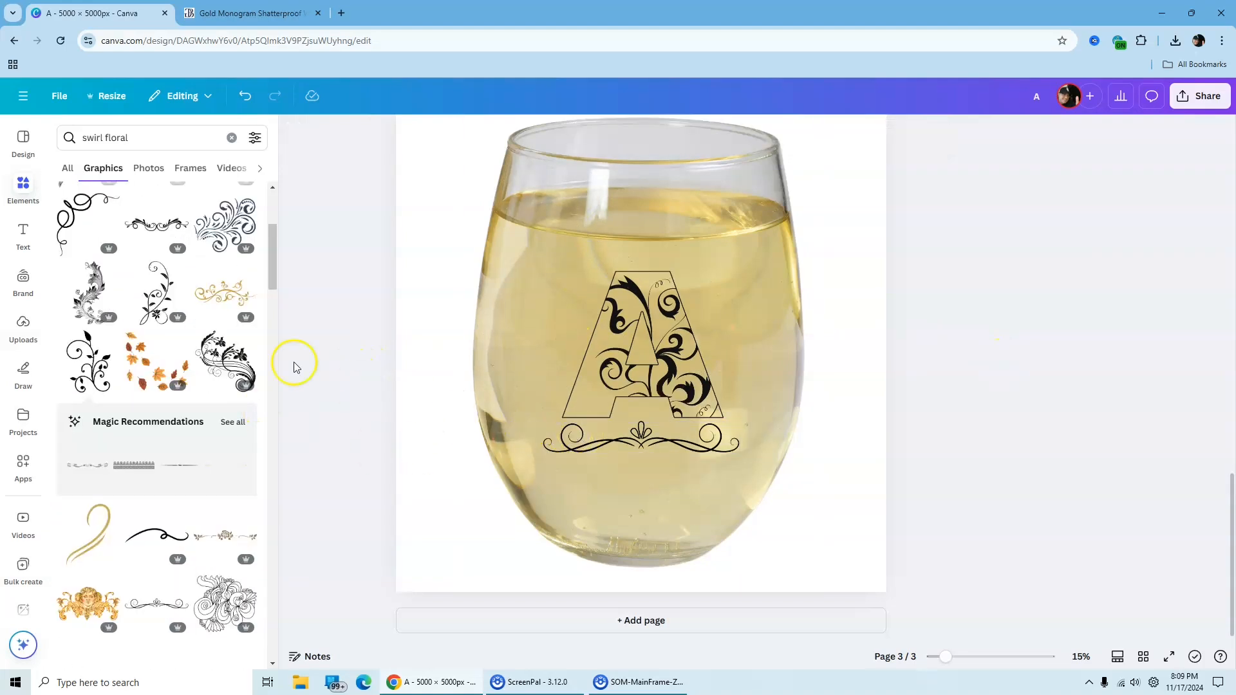
- Add the black flowering vine graphic with curled tips and place it along the right side of the letter A
click(156, 293)
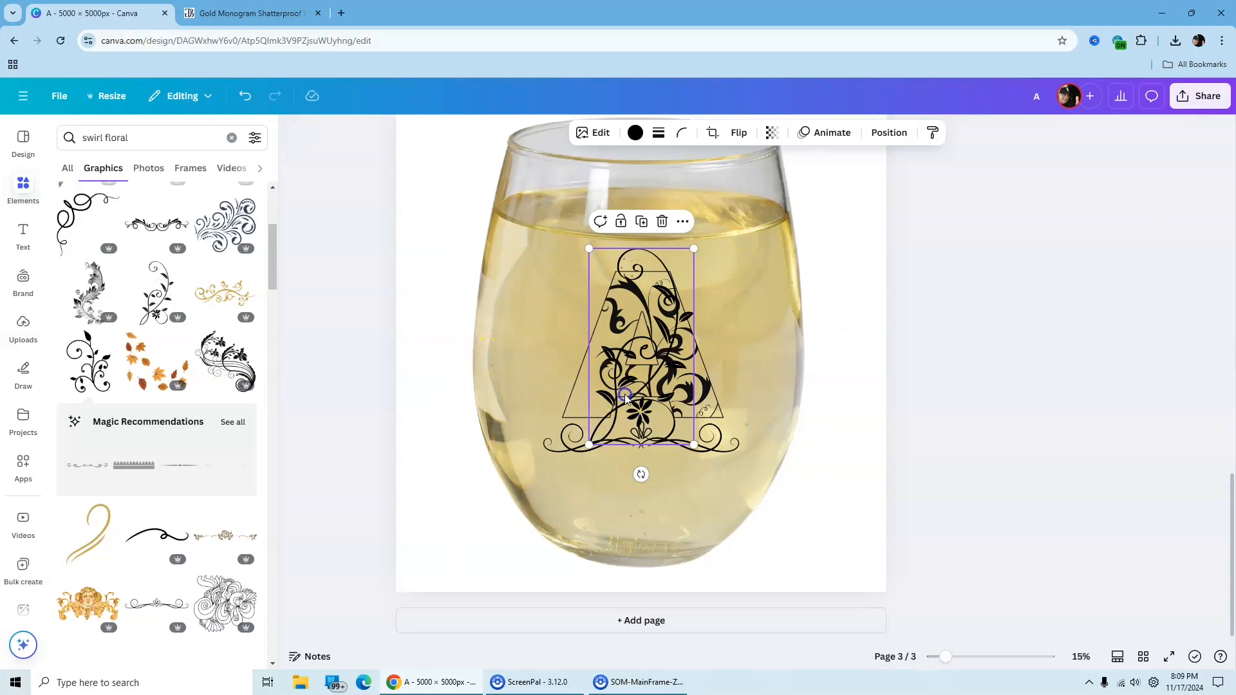
drag(626, 397, 721, 391)
click(735, 470)
drag(736, 470, 721, 474)
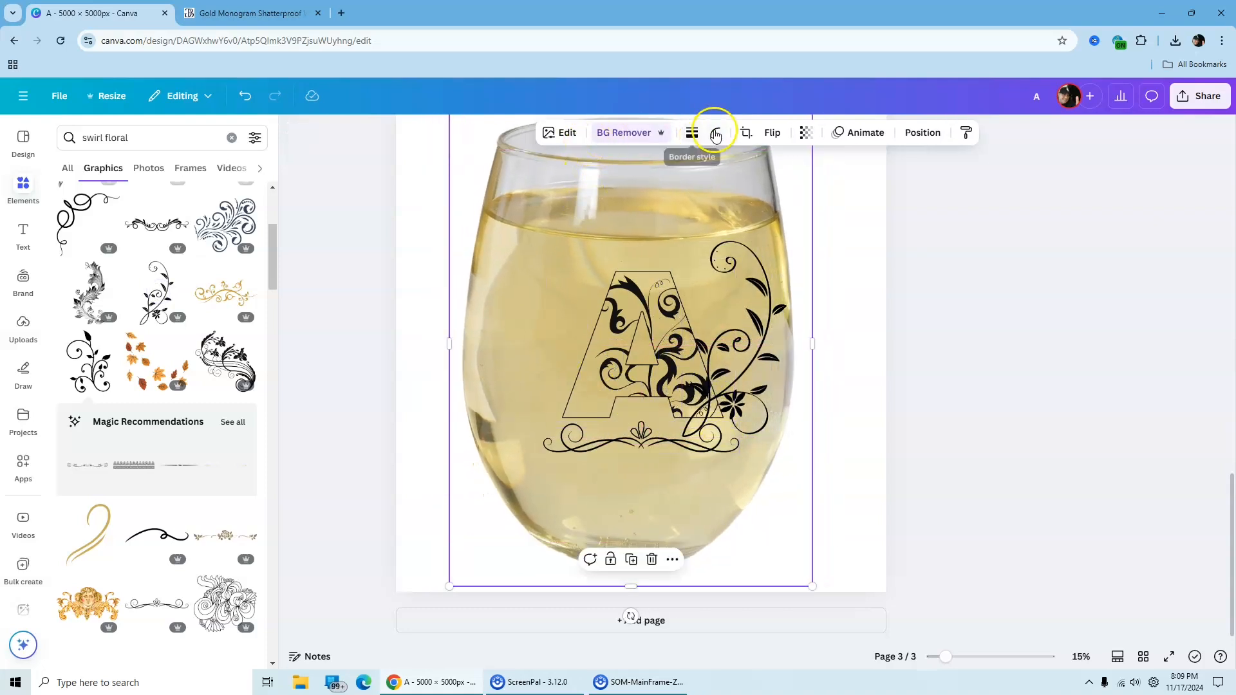
click(245, 95)
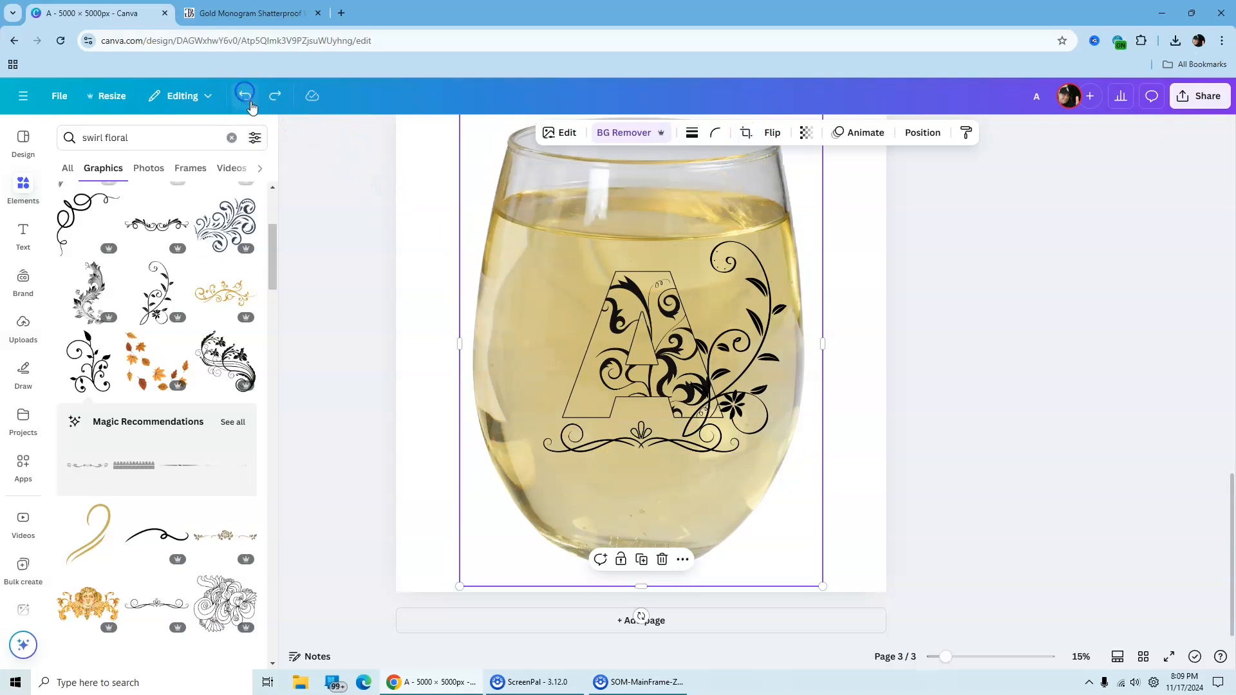
- Rotate the vine counterclockwise to follow the letter A's right slope, shrink it slightly and fit it inside the glass
click(980, 311)
click(734, 459)
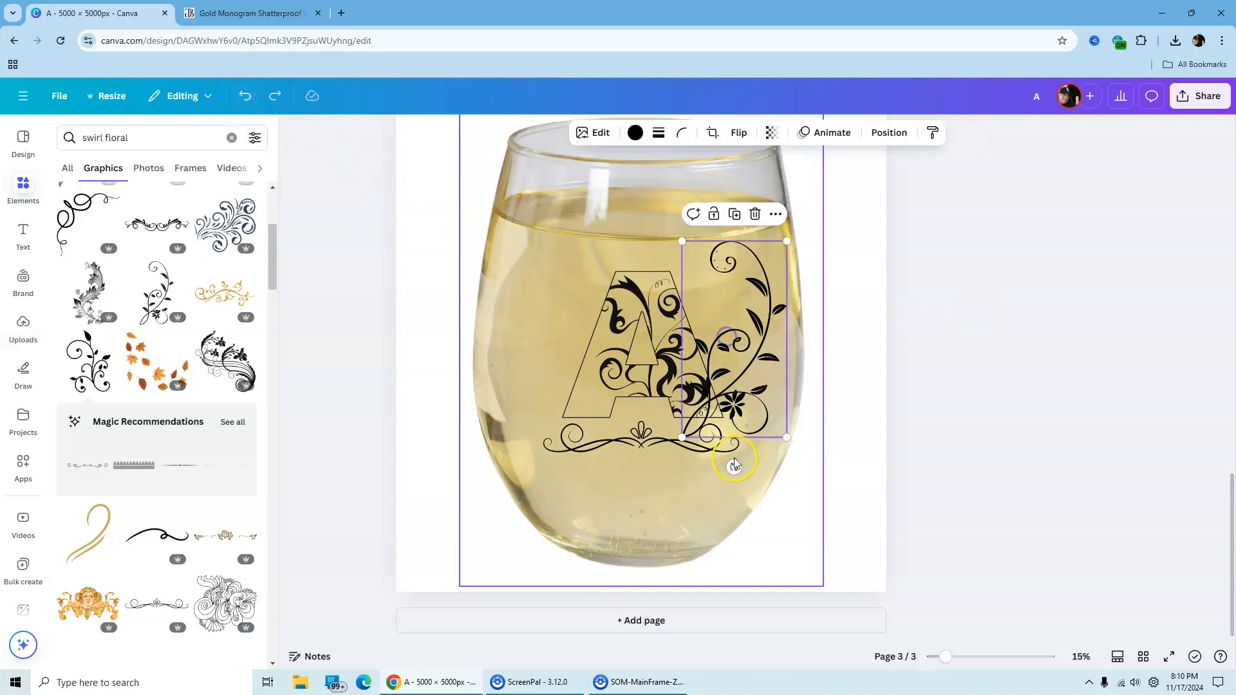
drag(734, 465, 789, 437)
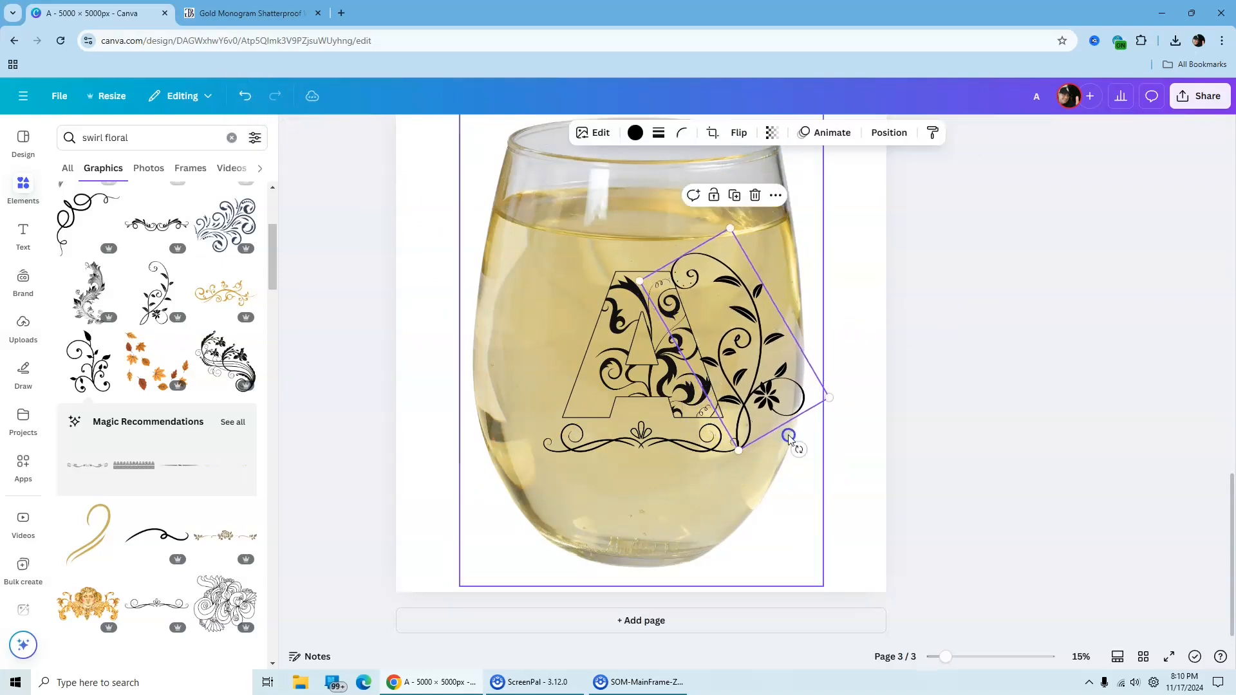
drag(828, 397, 761, 377)
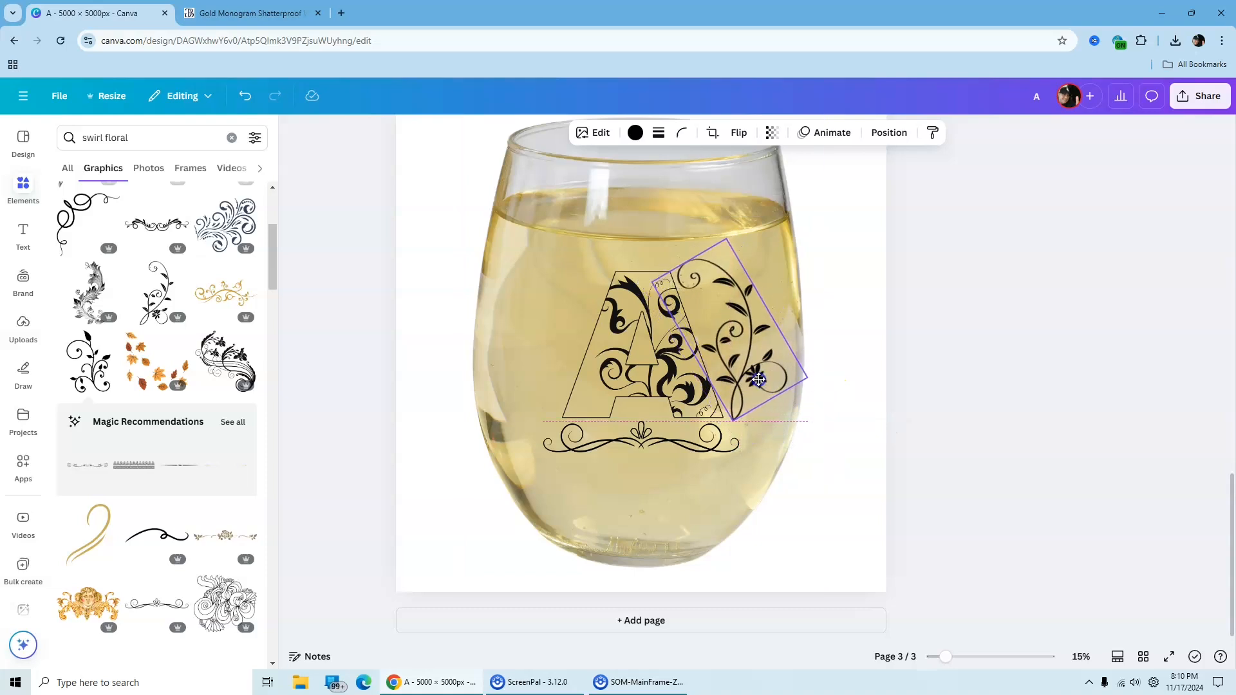
click(940, 355)
click(1010, 345)
- Duplicate the vine, move the copy to the left side of the letter A and flip it horizontally
click(758, 346)
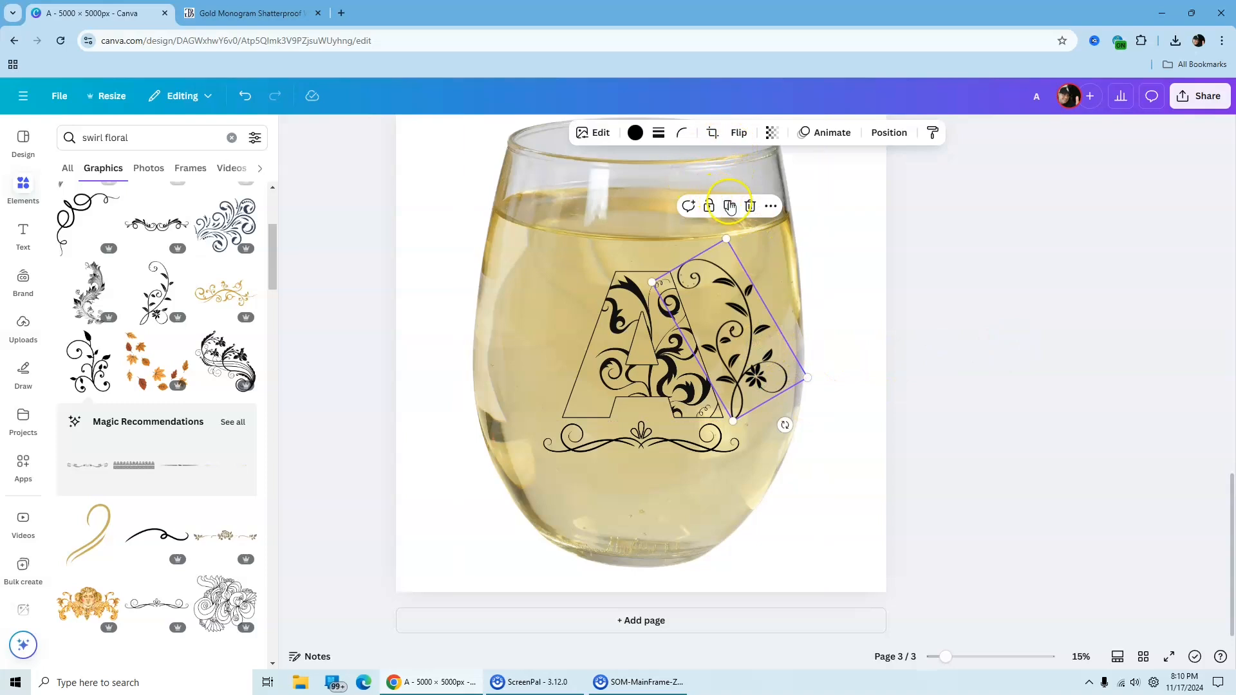
click(729, 207)
drag(711, 359, 523, 358)
click(739, 132)
click(727, 167)
- Rotate and nudge the flipped vine so it mirrors the right-hand vine along the letter A's left slope
drag(599, 425, 501, 438)
drag(519, 351, 526, 350)
drag(511, 432, 496, 428)
drag(529, 346, 538, 345)
click(1028, 346)
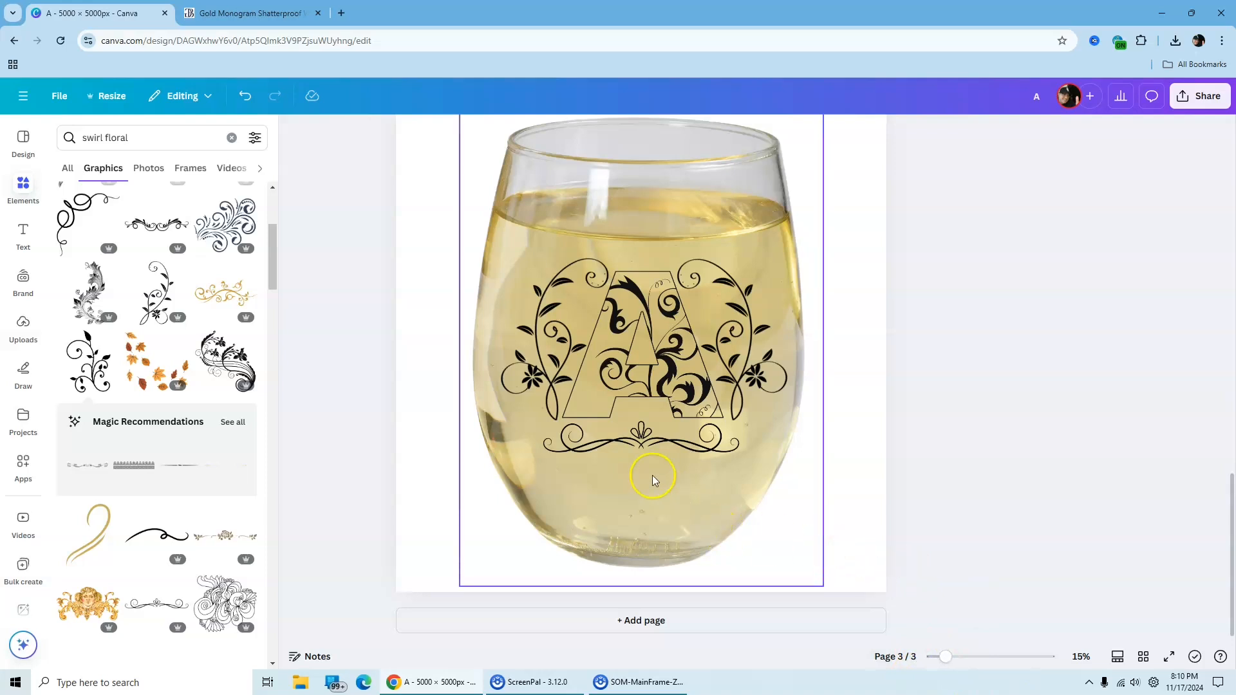
- Adjust the scroll flourish divider's height so it sits directly against the base of the letter A
drag(633, 438, 635, 425)
click(973, 362)
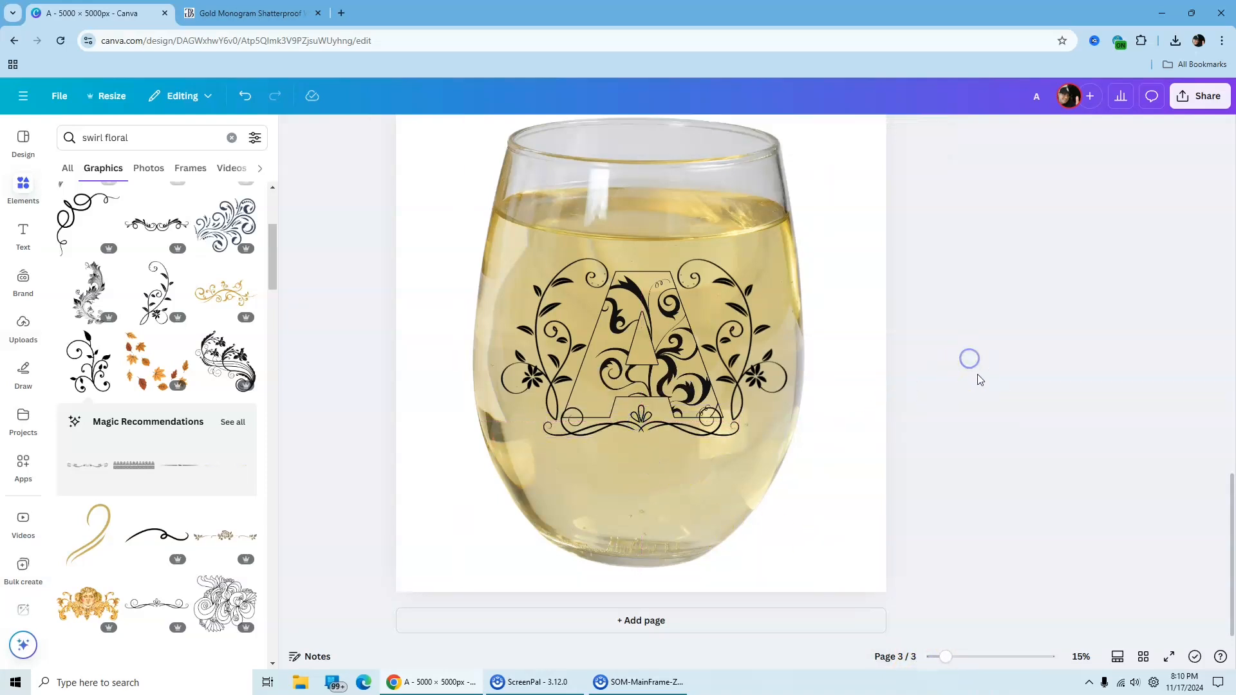
drag(643, 429, 641, 440)
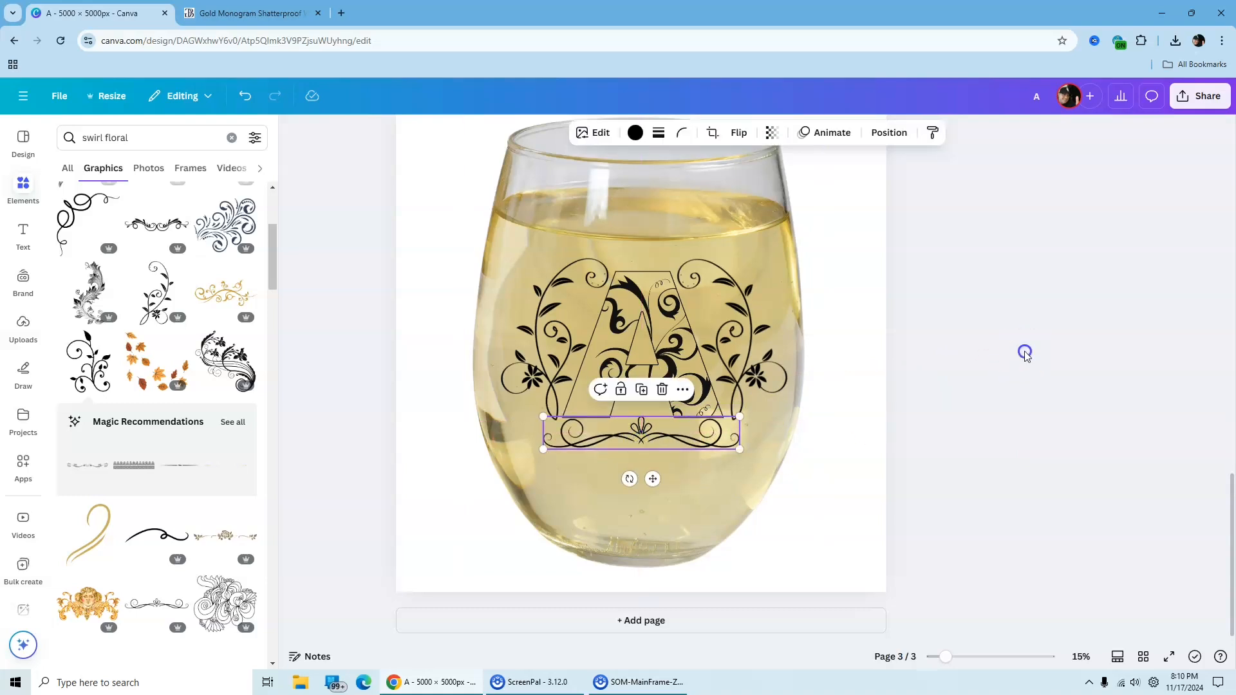
click(1004, 320)
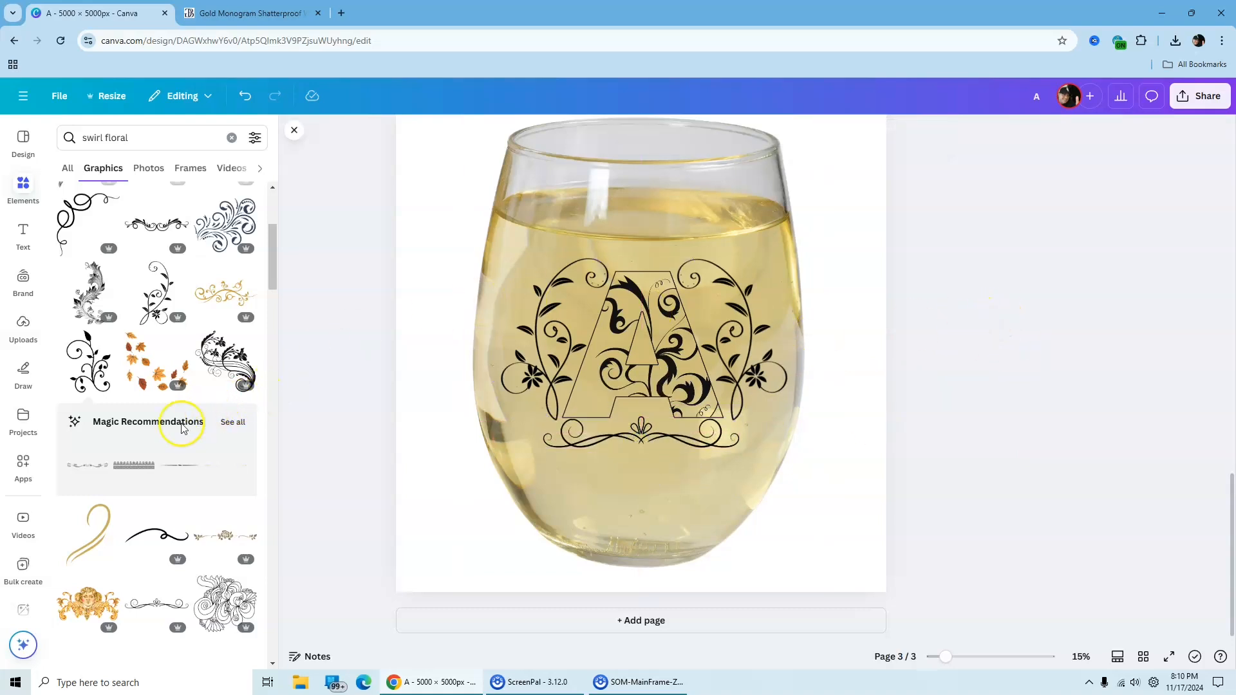
scroll(185, 414, down, 3)
scroll(169, 450, down, 3)
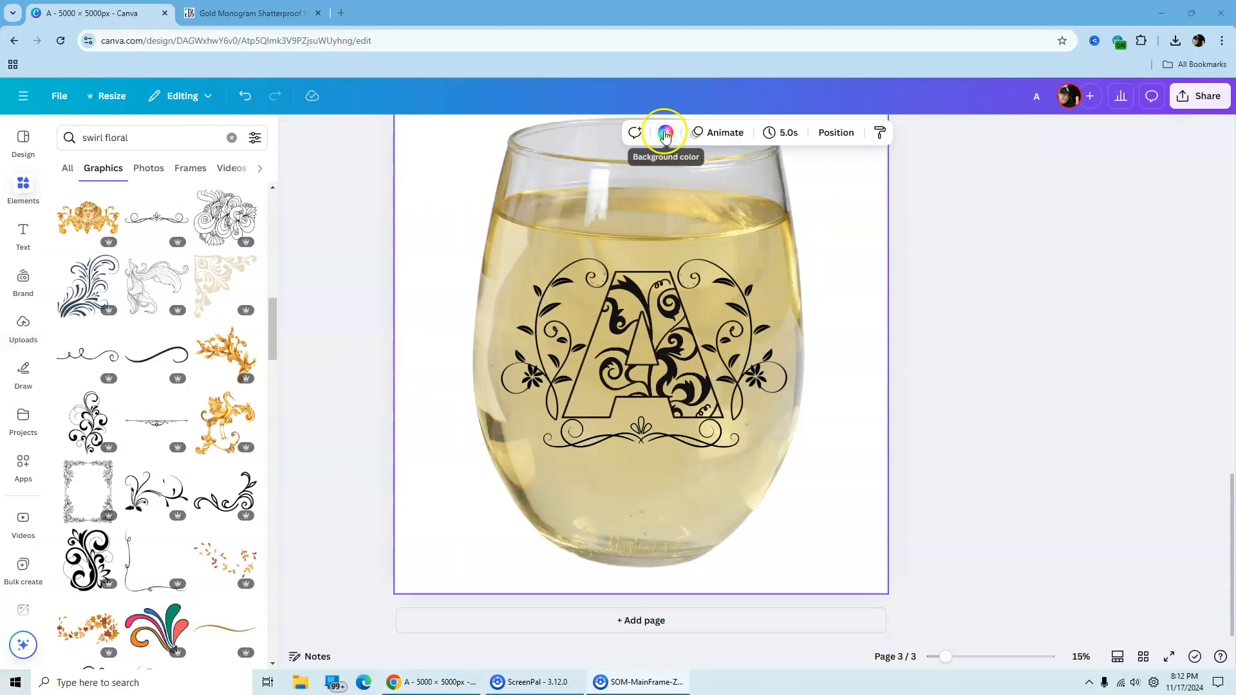
- Set the background color of page 3 to black behind the wine glass
click(665, 132)
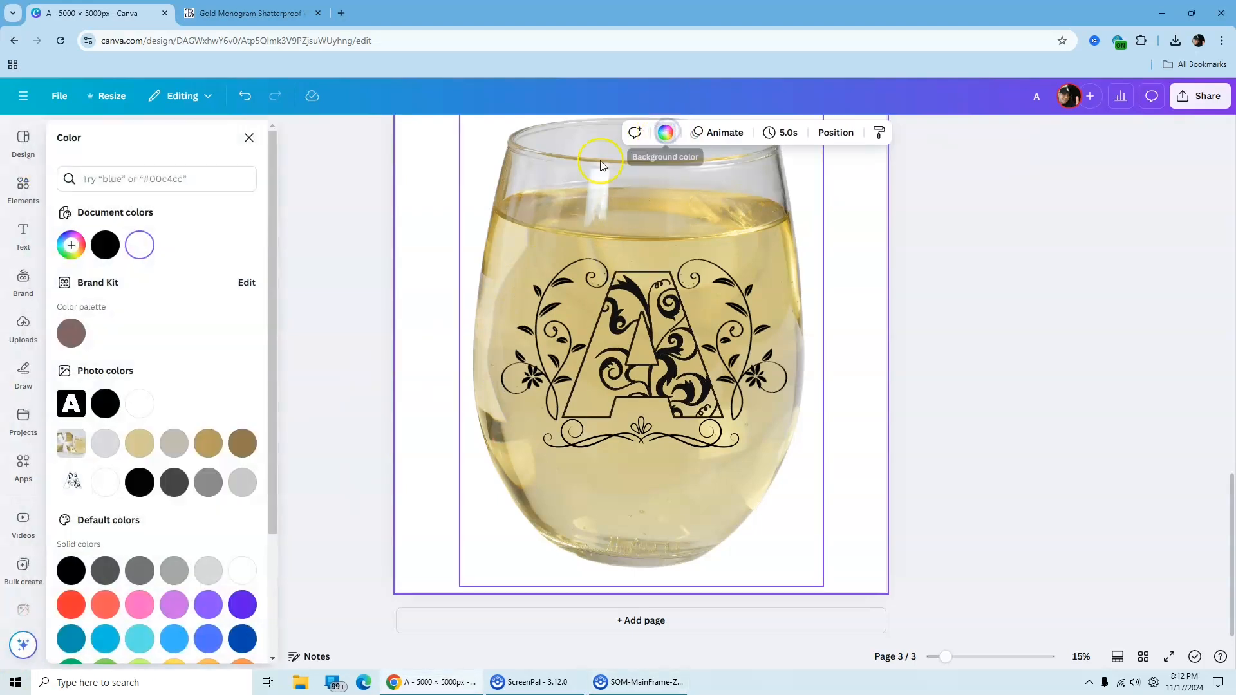
click(105, 403)
click(985, 382)
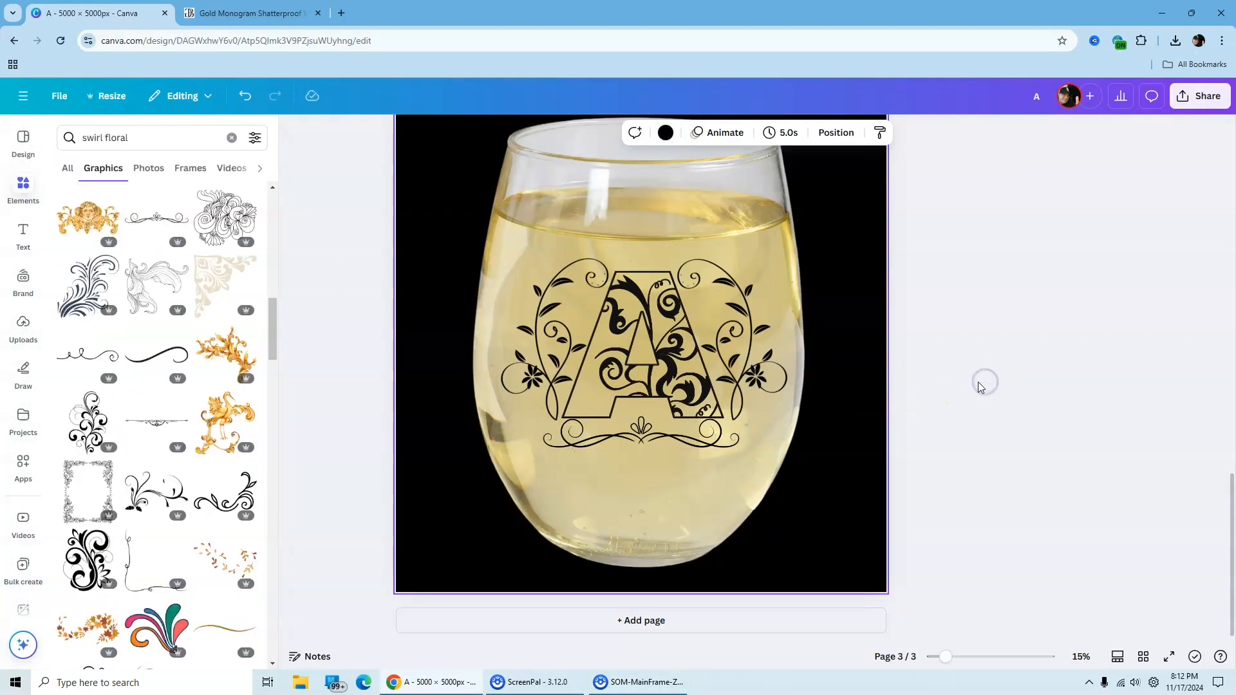
drag(953, 667, 938, 667)
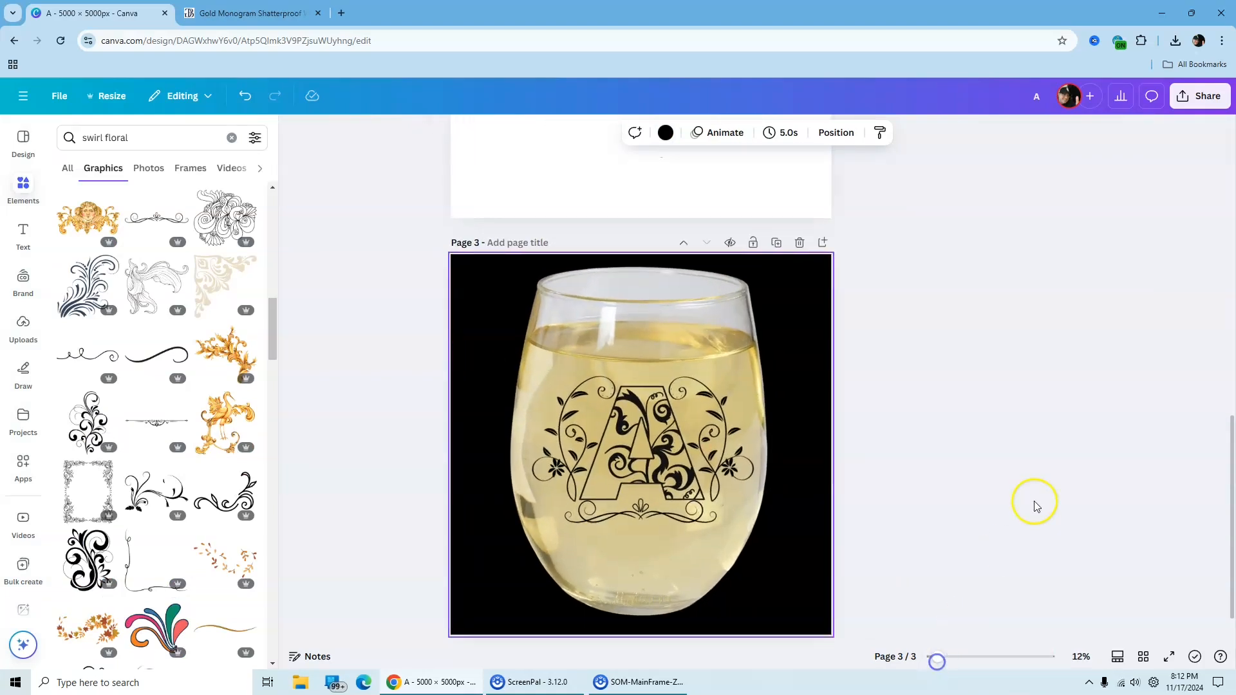